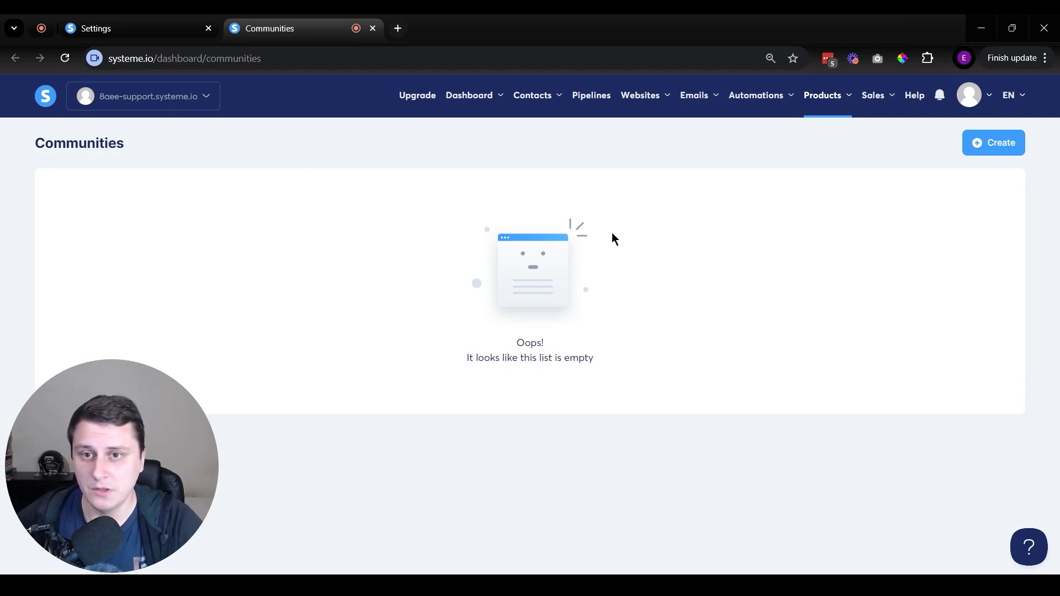
Go to Products > Communities and start creating a new community.
{"action": "mouse_move", "coordinate": [115, 538]}
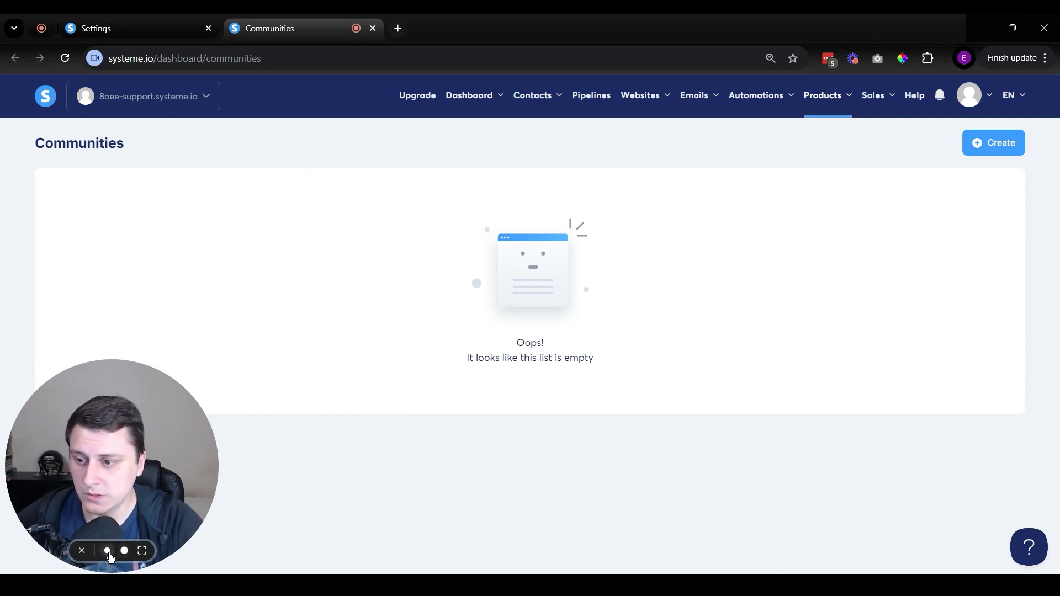
{"action": "left_click", "coordinate": [108, 552]}
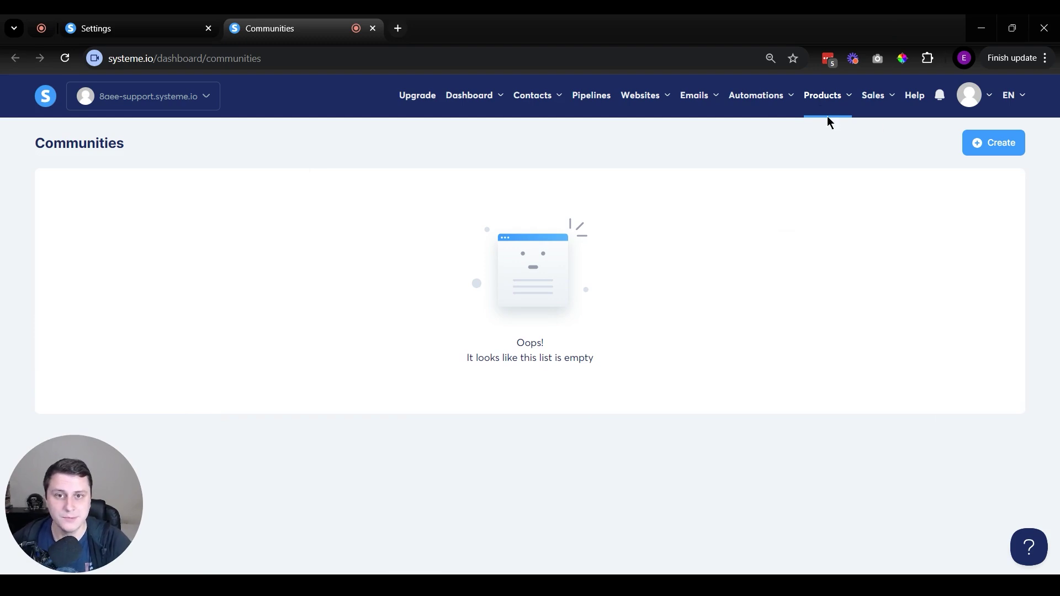
{"action": "mouse_move", "coordinate": [827, 120]}
{"action": "left_click", "coordinate": [817, 205]}
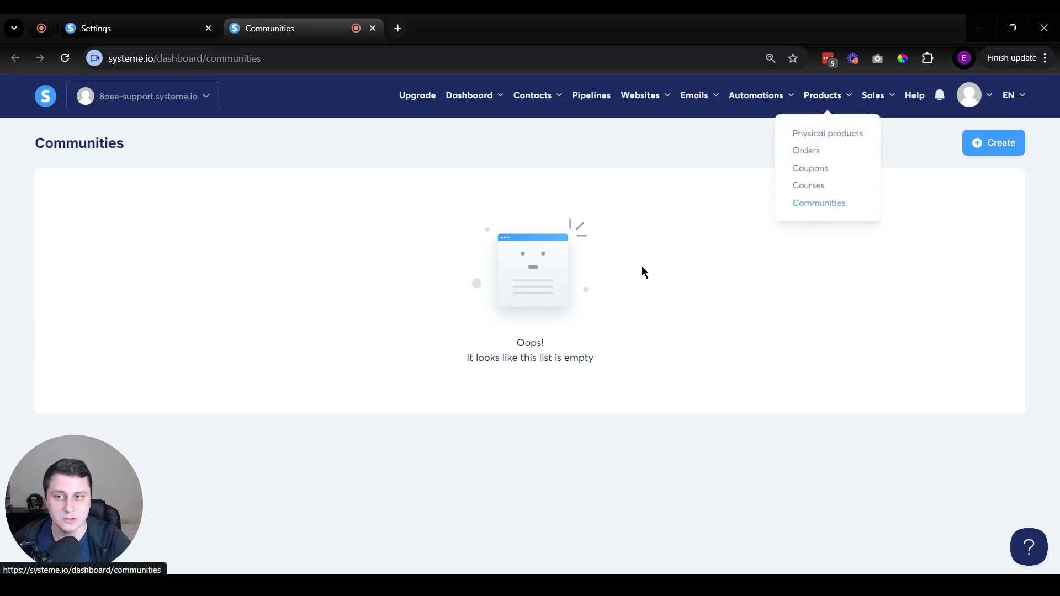
{"action": "left_click", "coordinate": [991, 144]}
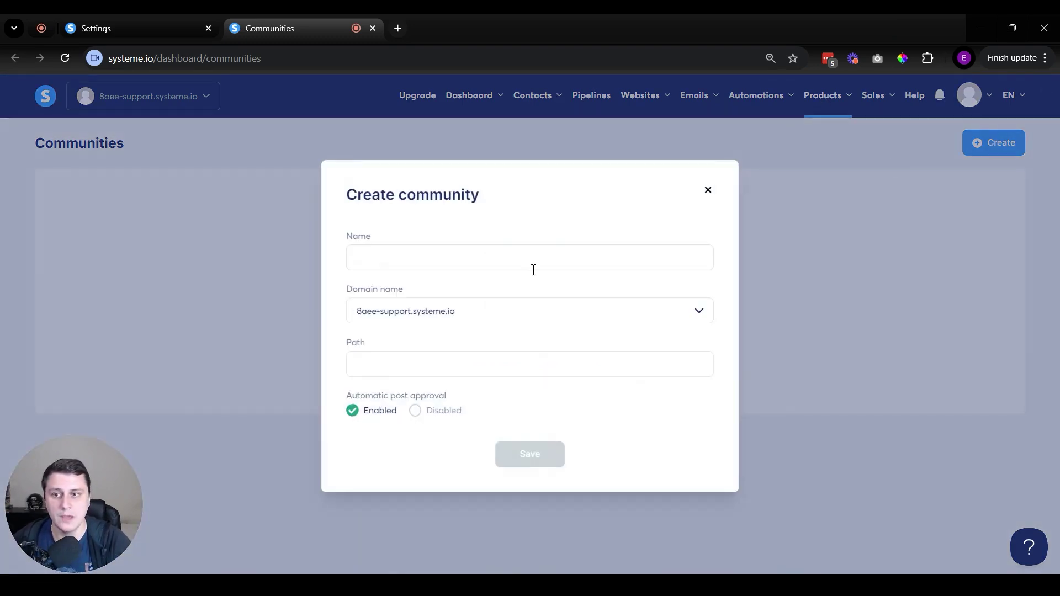
{"action": "left_click", "coordinate": [501, 269]}
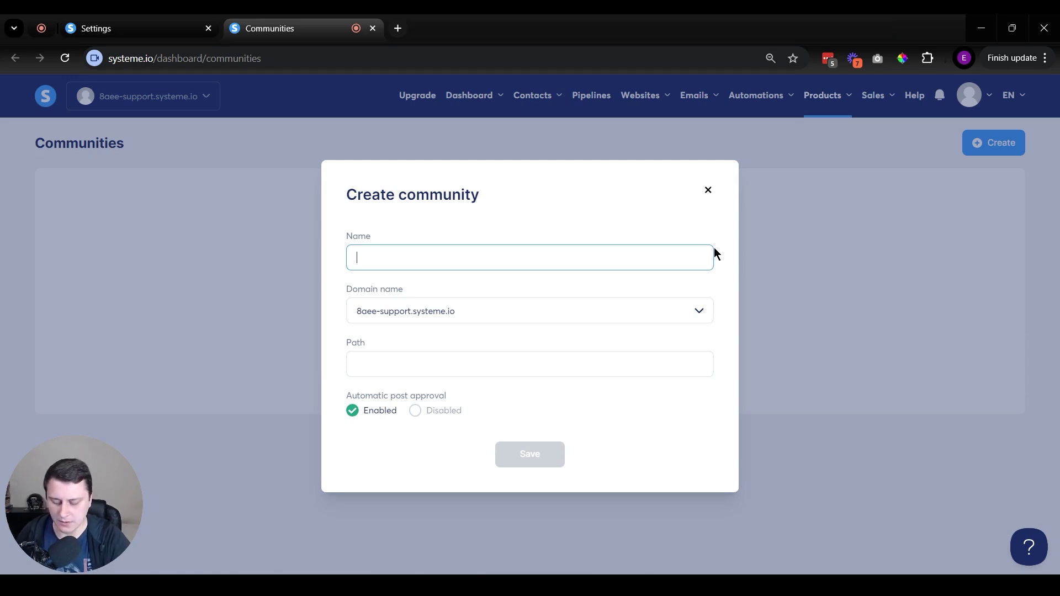
Name the community 'Private community' and keep the default domain.
{"action": "type", "text": "Private commuin"}
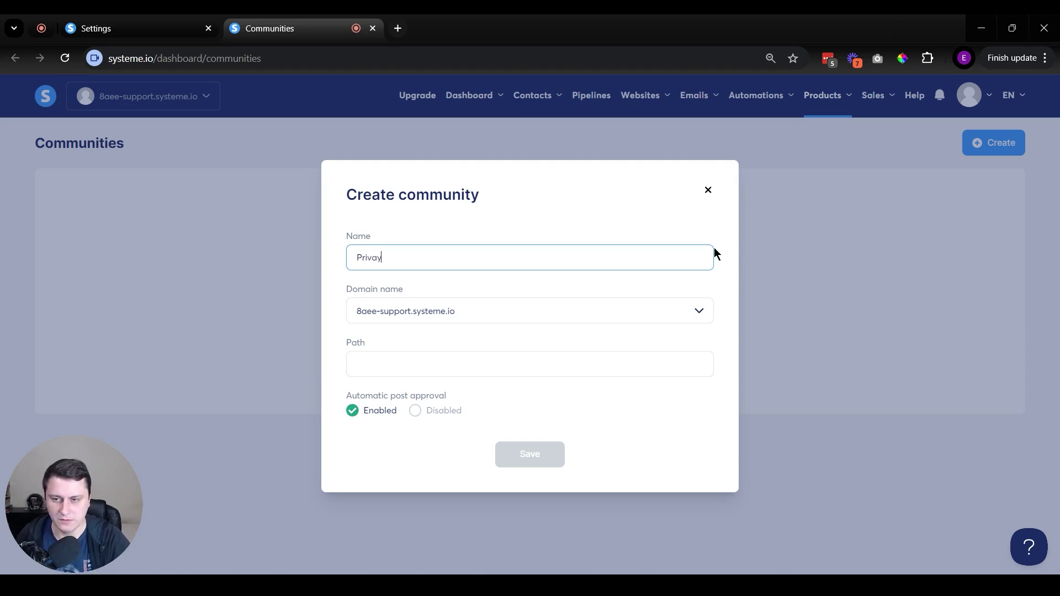
{"action": "type", "text": "ty"}
{"action": "key", "text": "BackSpace"}
{"action": "key", "text": "BackSpace"}
{"action": "key", "text": "BackSpace"}
{"action": "key", "text": "BackSpace"}
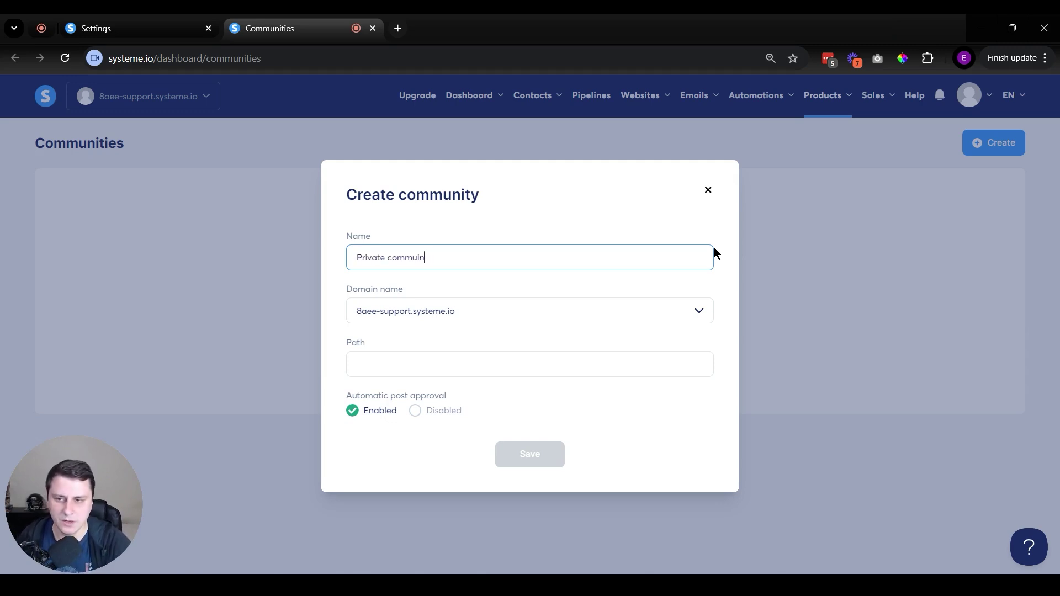
{"action": "type", "text": "nity"}
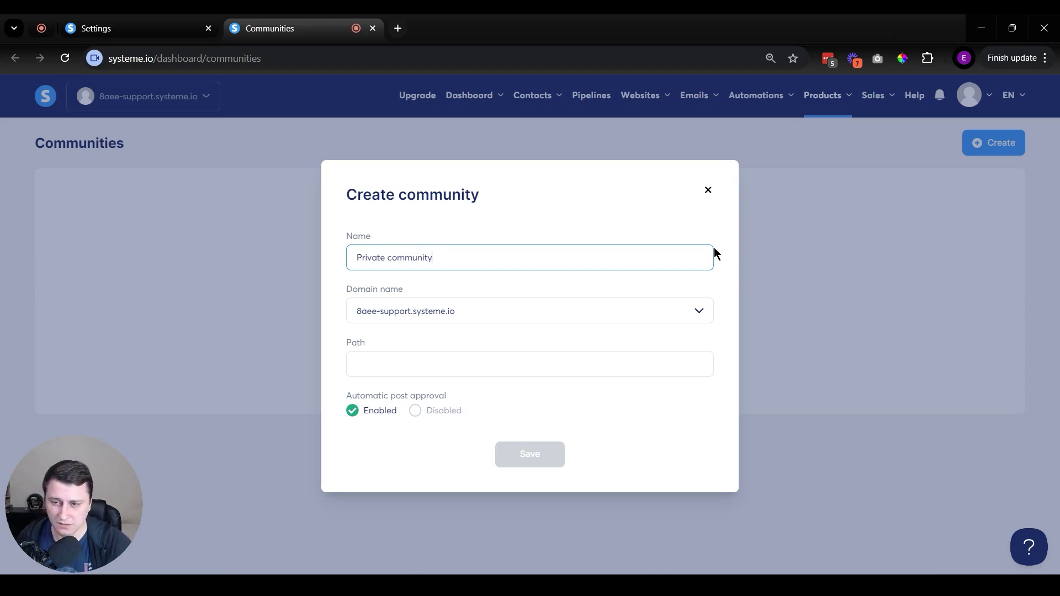
{"action": "left_click", "coordinate": [426, 308]}
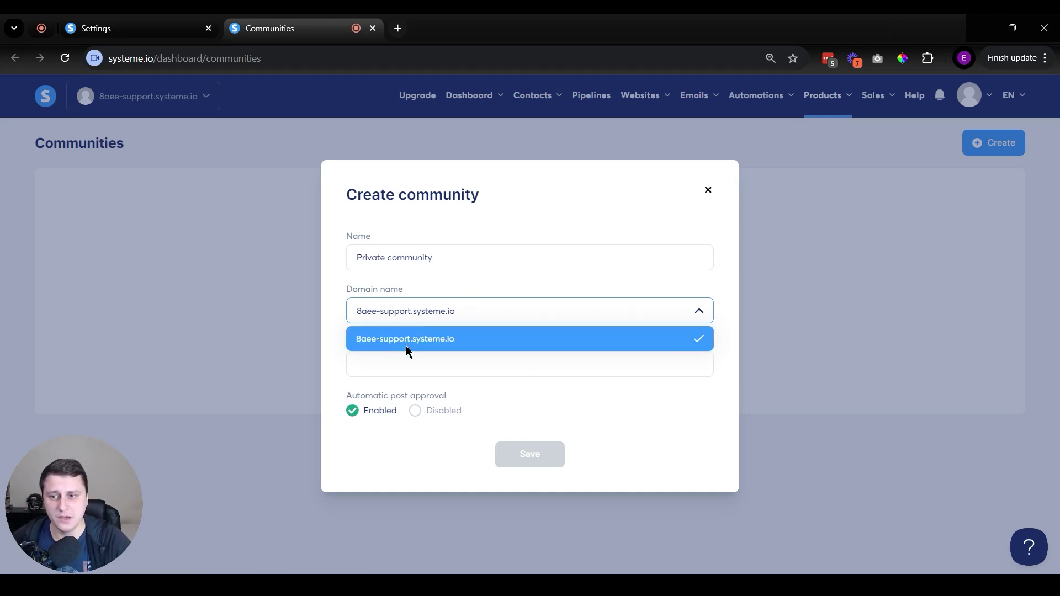
{"action": "left_click", "coordinate": [336, 290]}
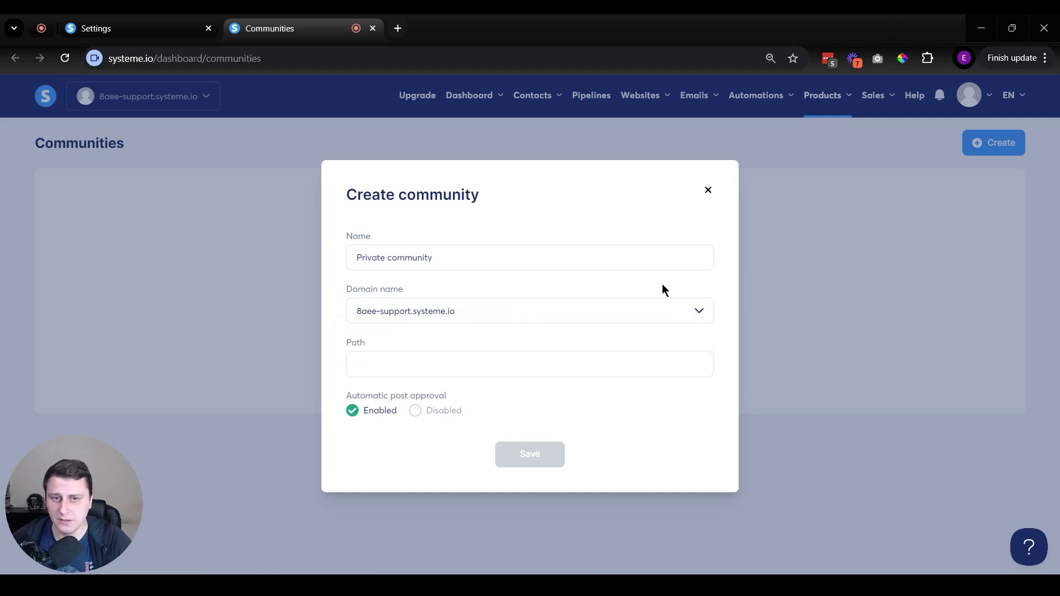
Set path private-community, disable automatic post approval, and save the community.
{"action": "left_click", "coordinate": [432, 363]}
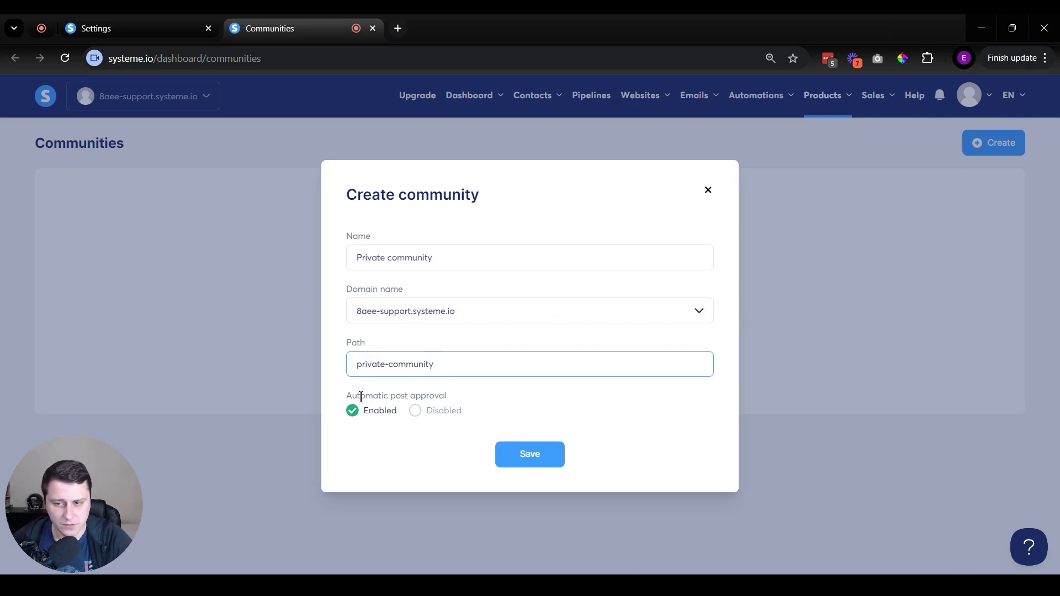
{"action": "left_click_drag", "start_coordinate": [360, 397], "coordinate": [461, 395]}
{"action": "left_click", "coordinate": [463, 425]}
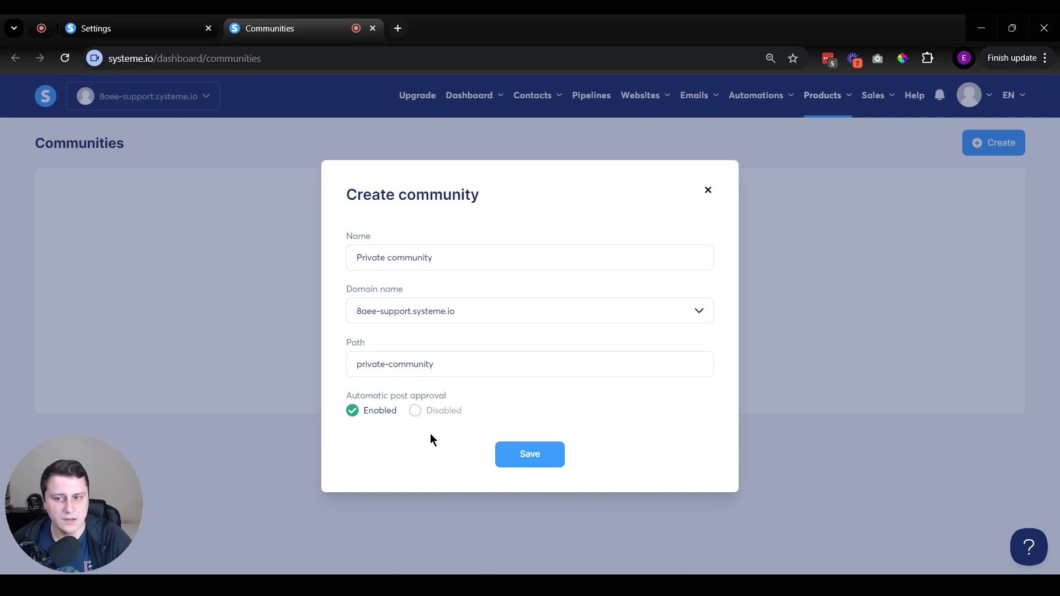
{"action": "left_click", "coordinate": [415, 412]}
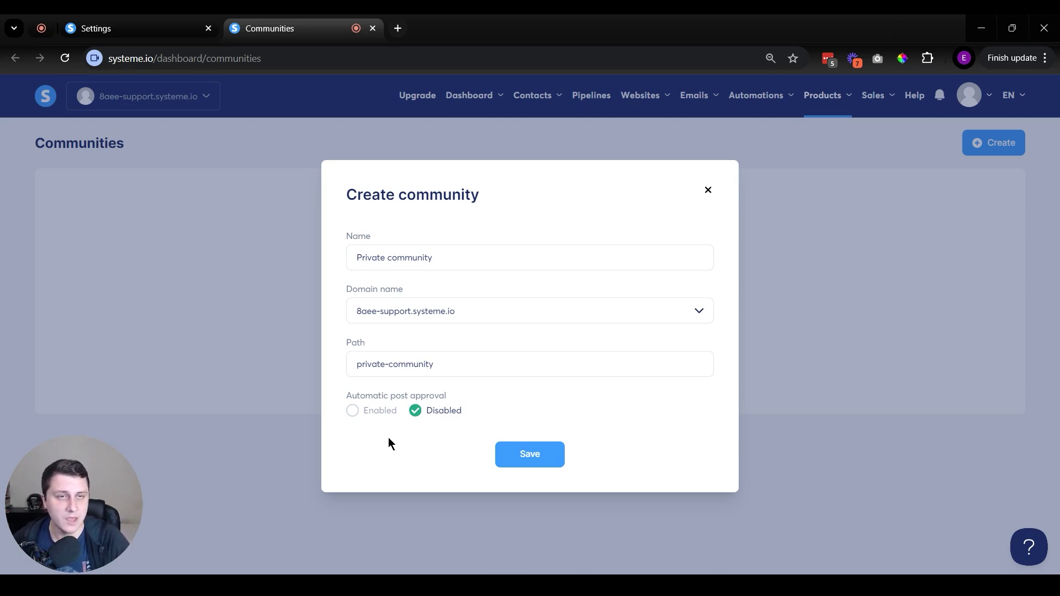
{"action": "left_click", "coordinate": [359, 413]}
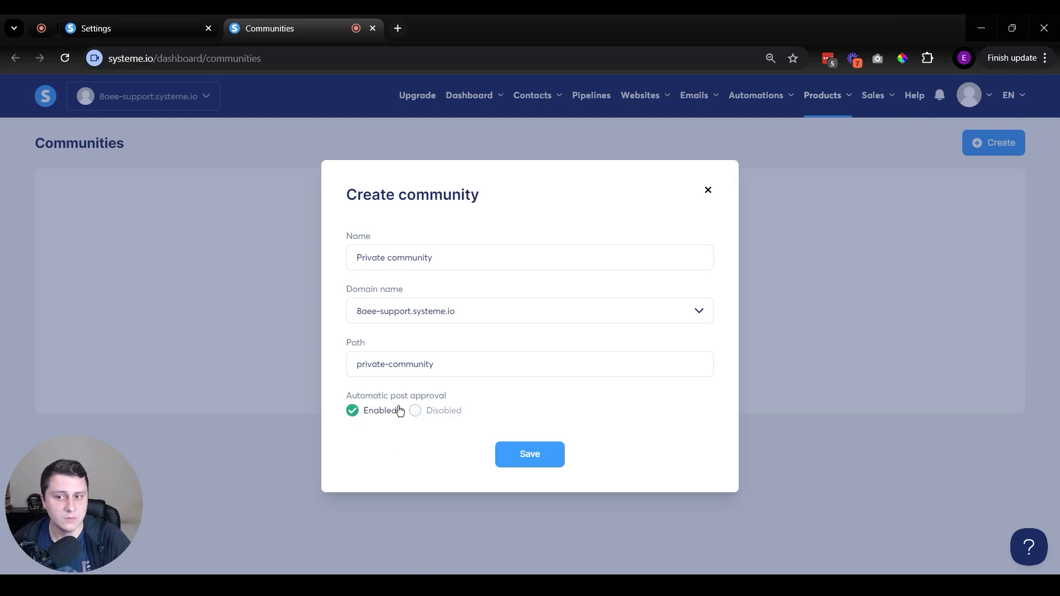
{"action": "left_click", "coordinate": [420, 411]}
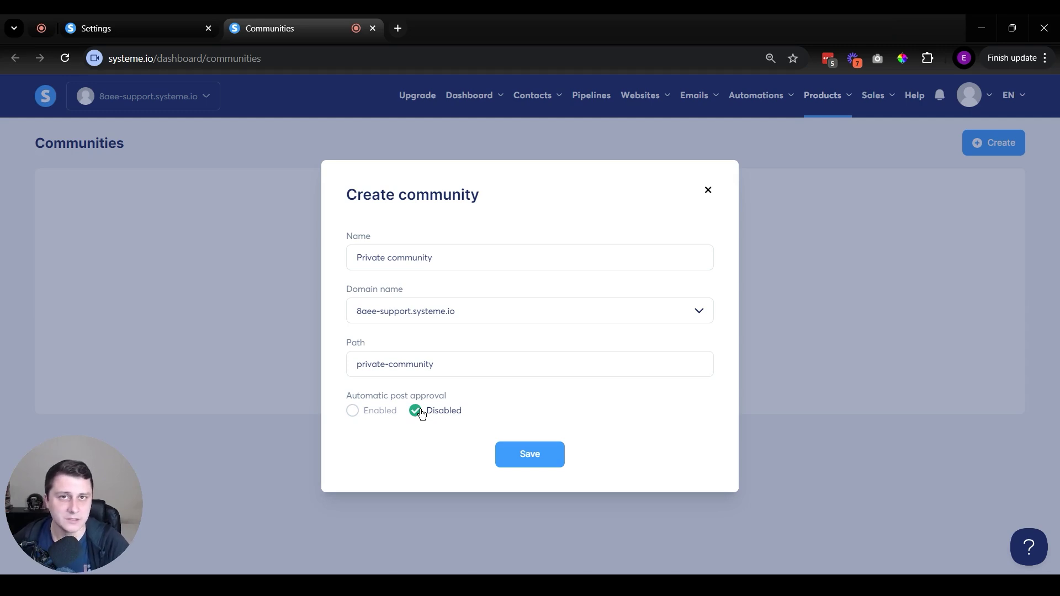
{"action": "left_click", "coordinate": [534, 459]}
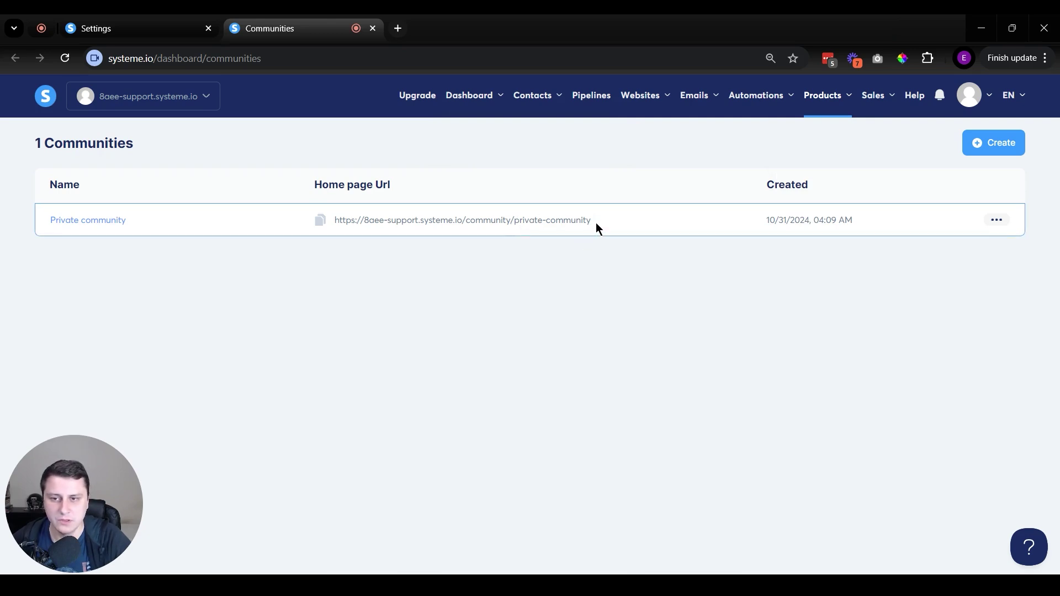
Change the Private community's path to 'community' in its settings and save.
{"action": "left_click_drag", "start_coordinate": [595, 223], "coordinate": [519, 223]}
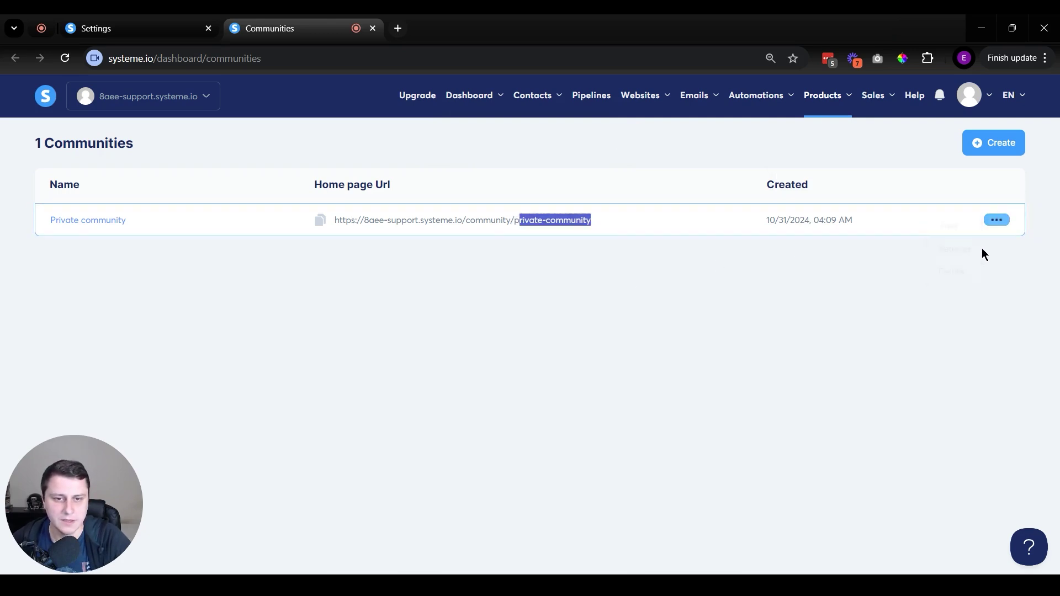
{"action": "left_click", "coordinate": [996, 220]}
{"action": "left_click", "coordinate": [959, 257]}
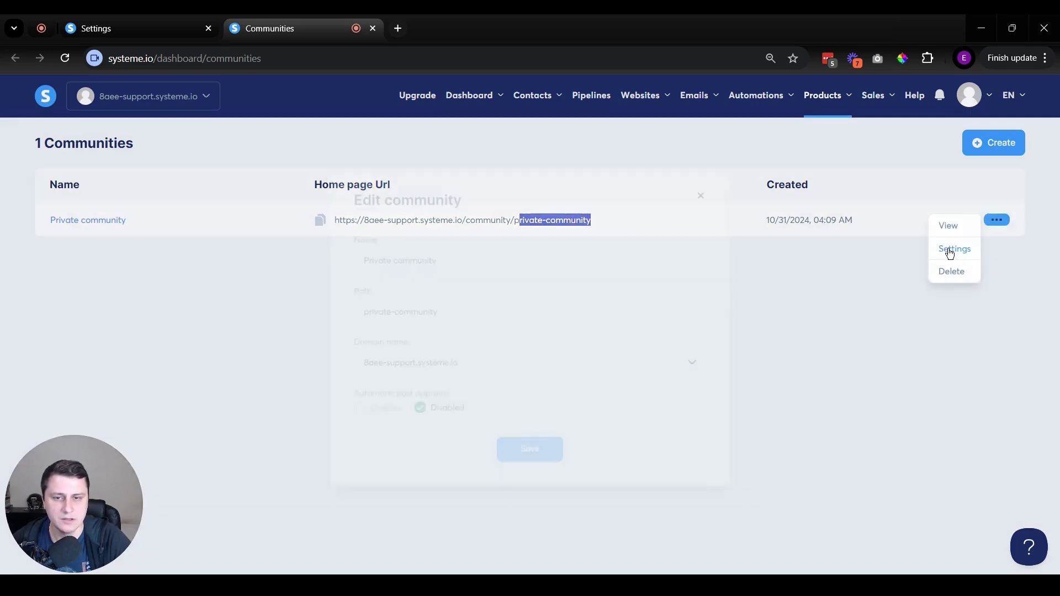
{"action": "left_click_drag", "start_coordinate": [450, 310], "coordinate": [335, 323]}
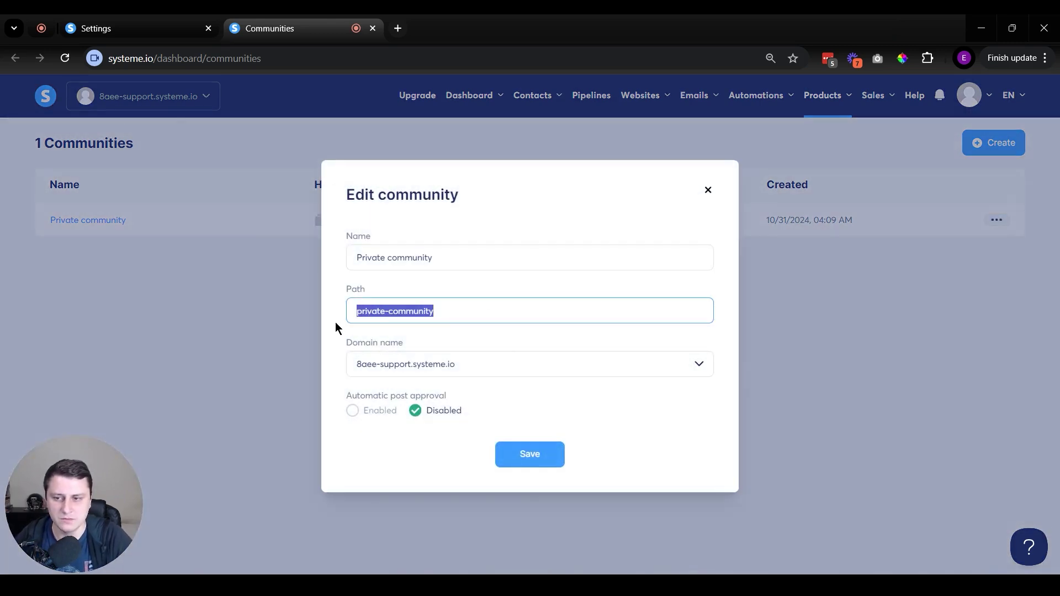
{"action": "type", "text": "community"}
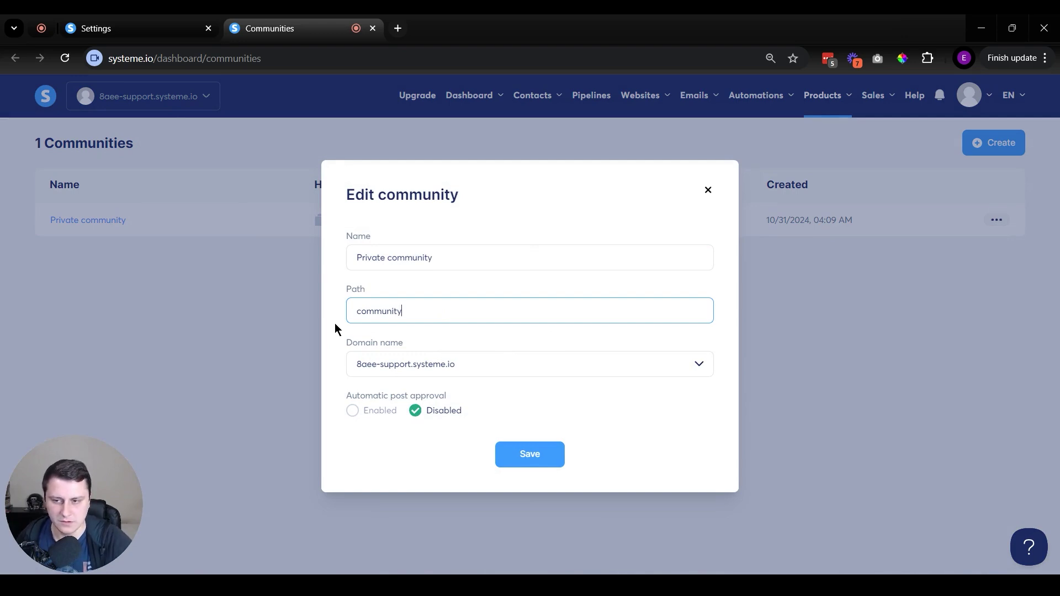
{"action": "left_click", "coordinate": [375, 449]}
{"action": "left_click", "coordinate": [526, 453]}
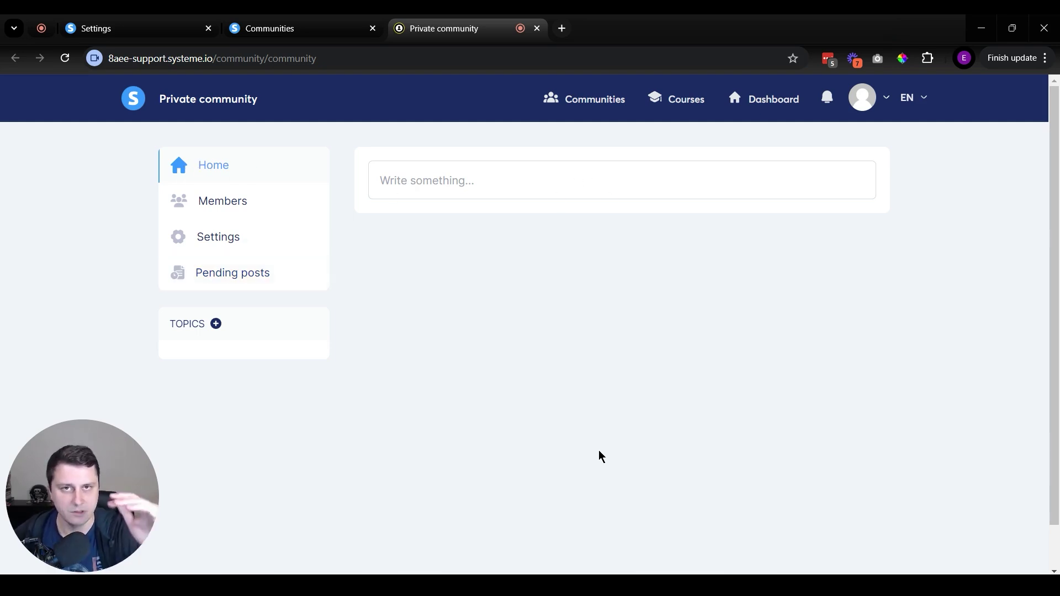
From the Members page, invite a new member by entering their e-mail address.
{"action": "left_click", "coordinate": [489, 197]}
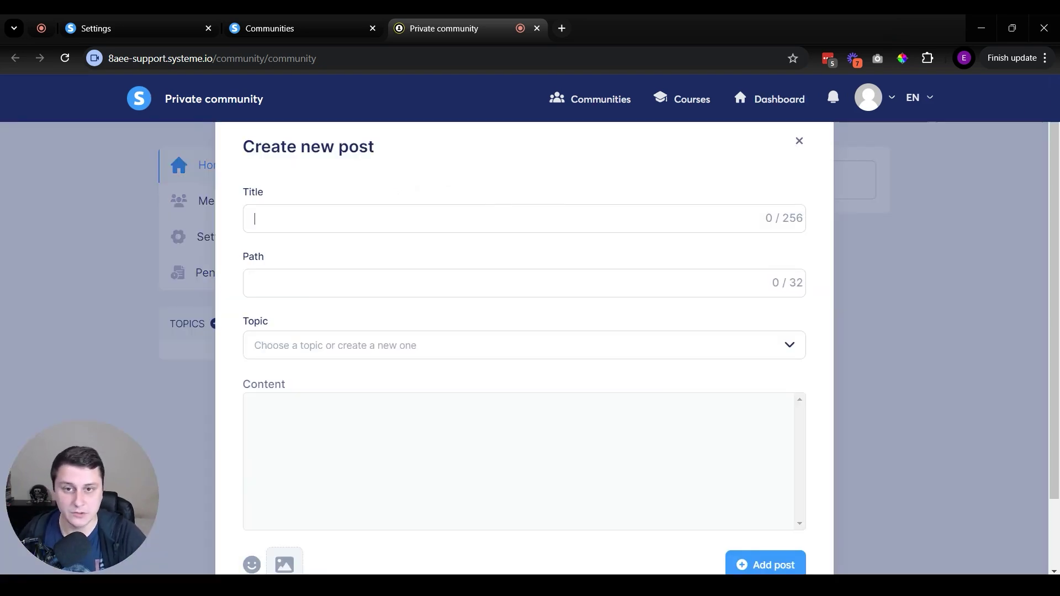
{"action": "left_click", "coordinate": [799, 142]}
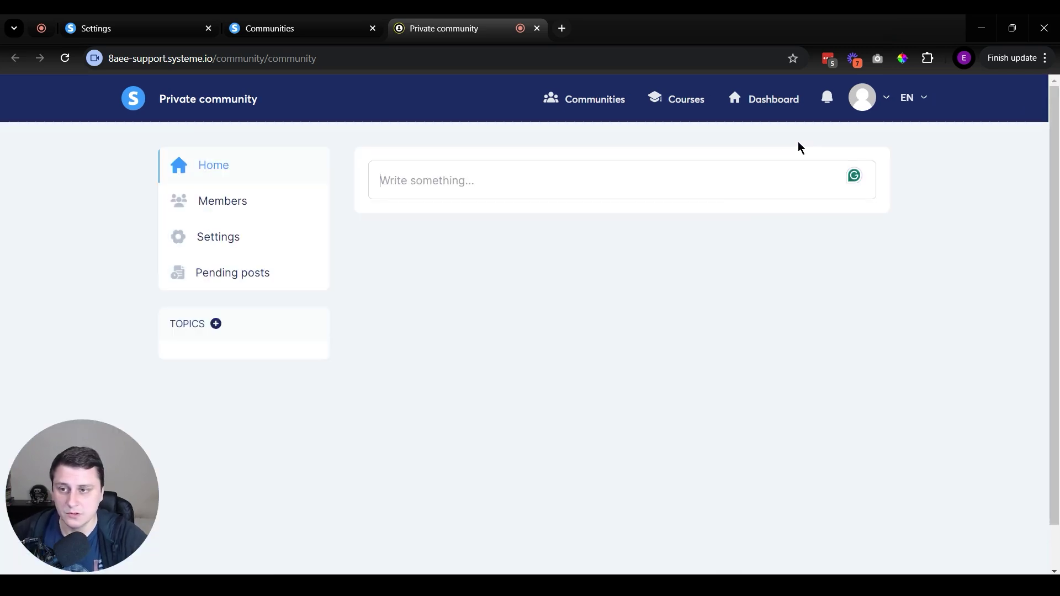
{"action": "left_click", "coordinate": [220, 203]}
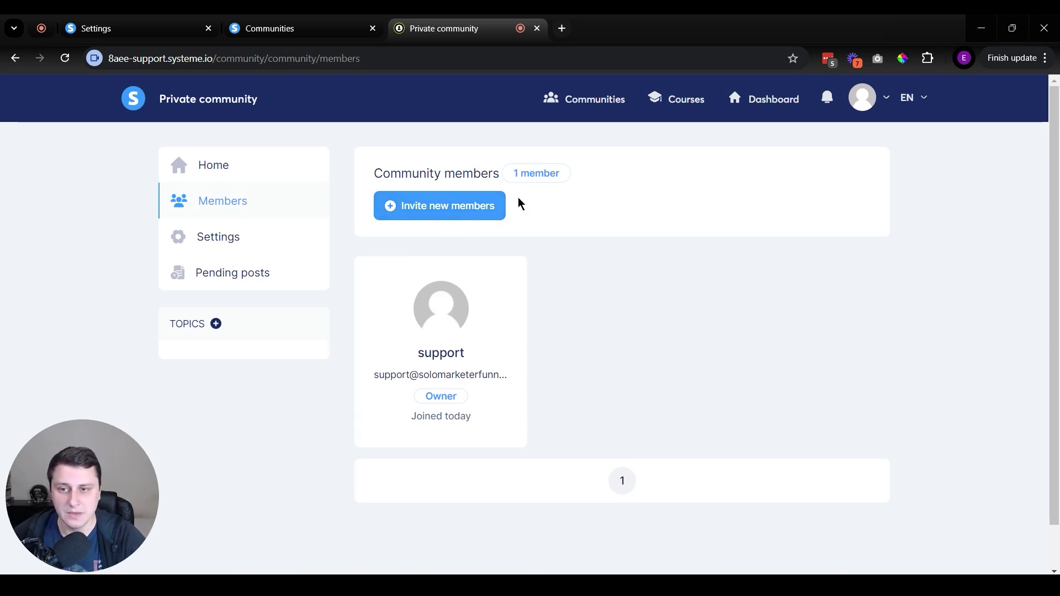
{"action": "left_click", "coordinate": [443, 209]}
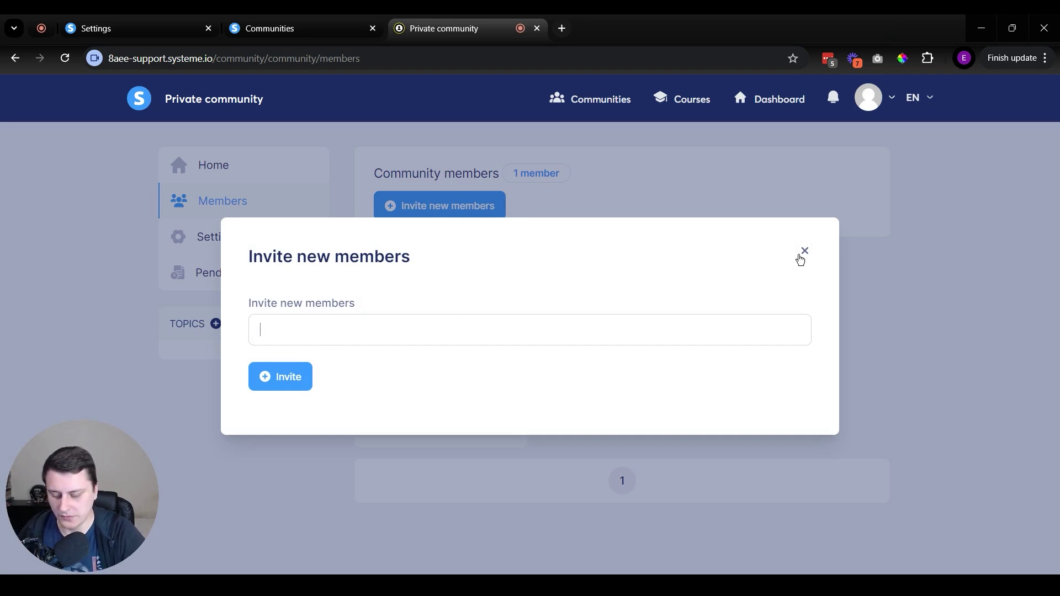
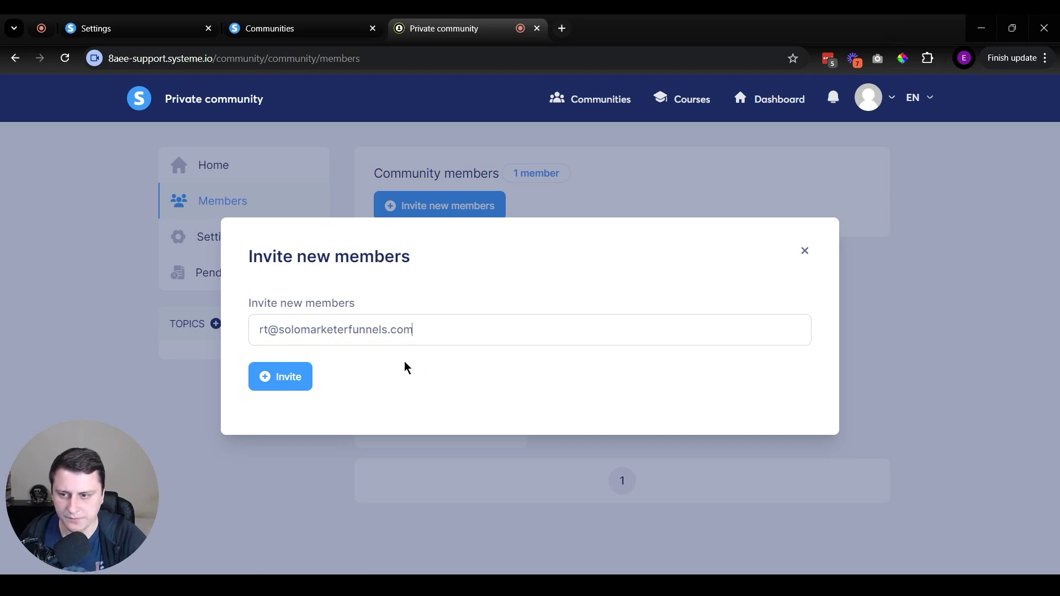
{"action": "left_click", "coordinate": [278, 378]}
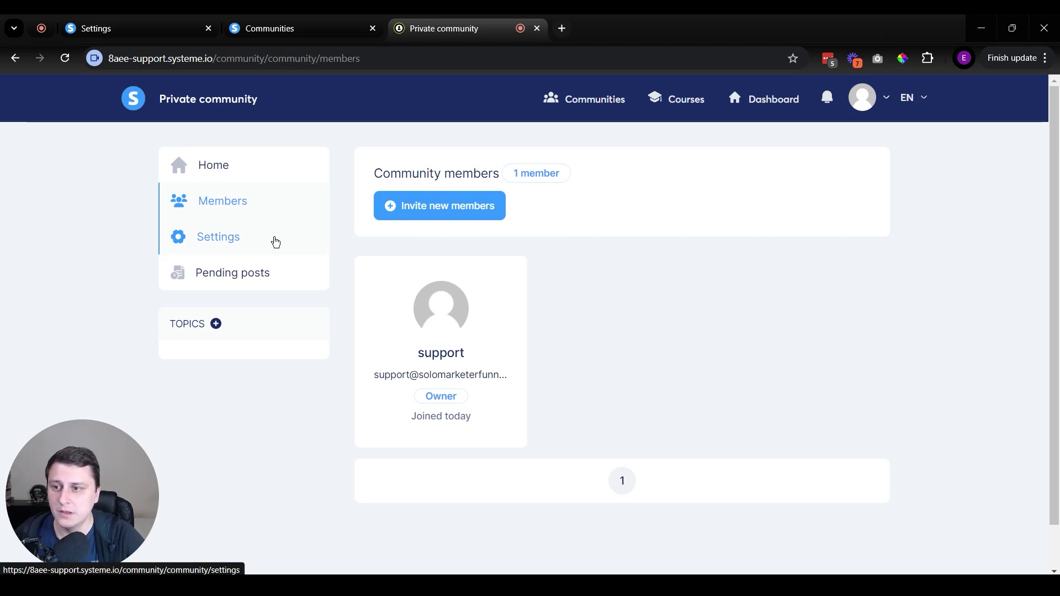
Switch the community to Public Community in its settings.
{"action": "left_click", "coordinate": [274, 240]}
{"action": "scroll", "coordinate": [480, 237], "scroll_direction": "down", "scroll_amount": 5}
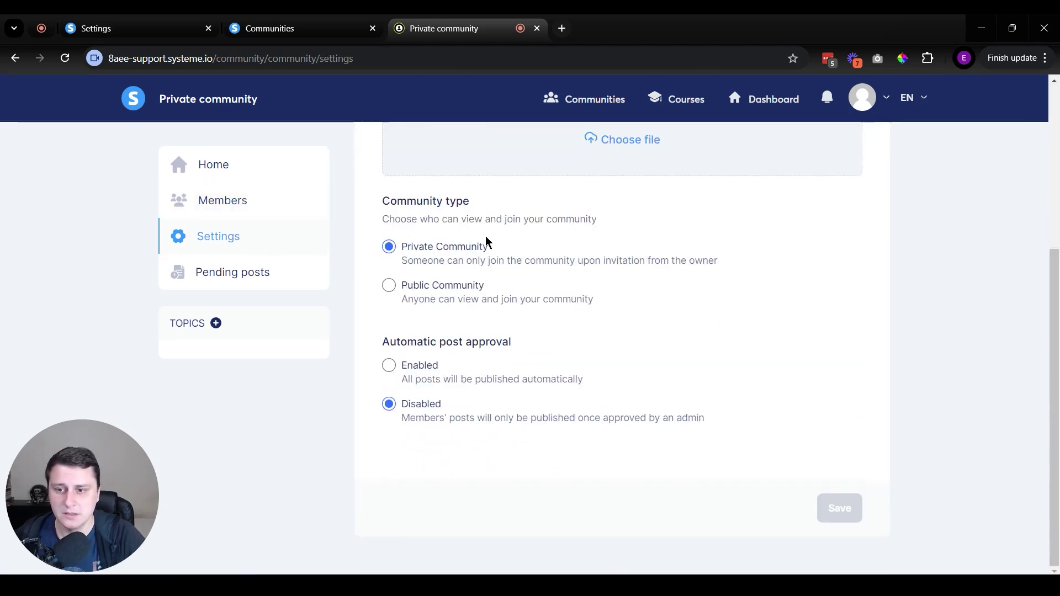
{"action": "scroll", "coordinate": [486, 243], "scroll_direction": "up", "scroll_amount": 5}
{"action": "scroll", "coordinate": [492, 244], "scroll_direction": "down", "scroll_amount": 5}
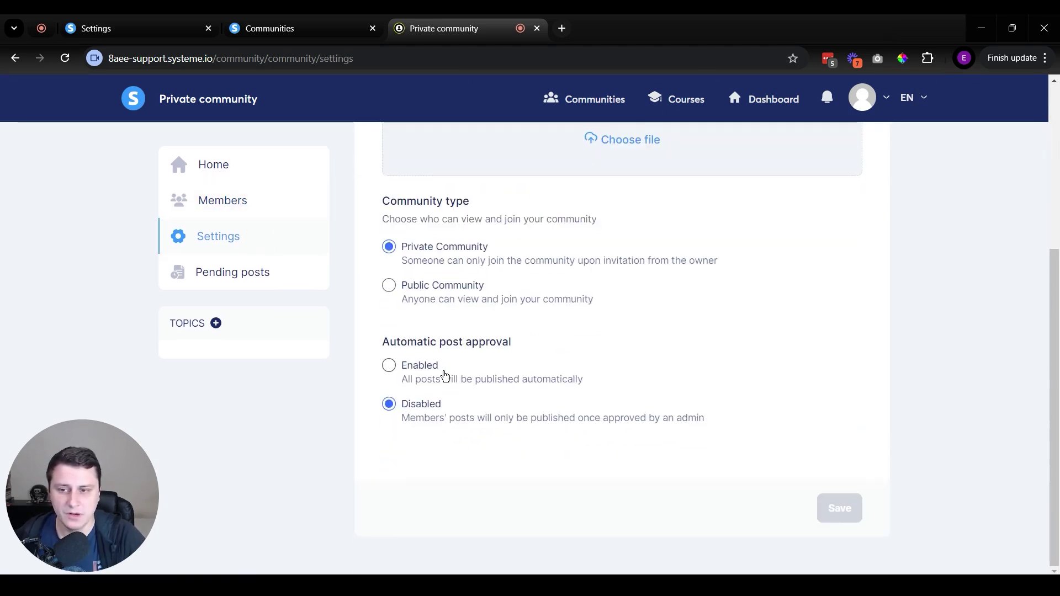
{"action": "scroll", "coordinate": [634, 263], "scroll_direction": "up", "scroll_amount": 1}
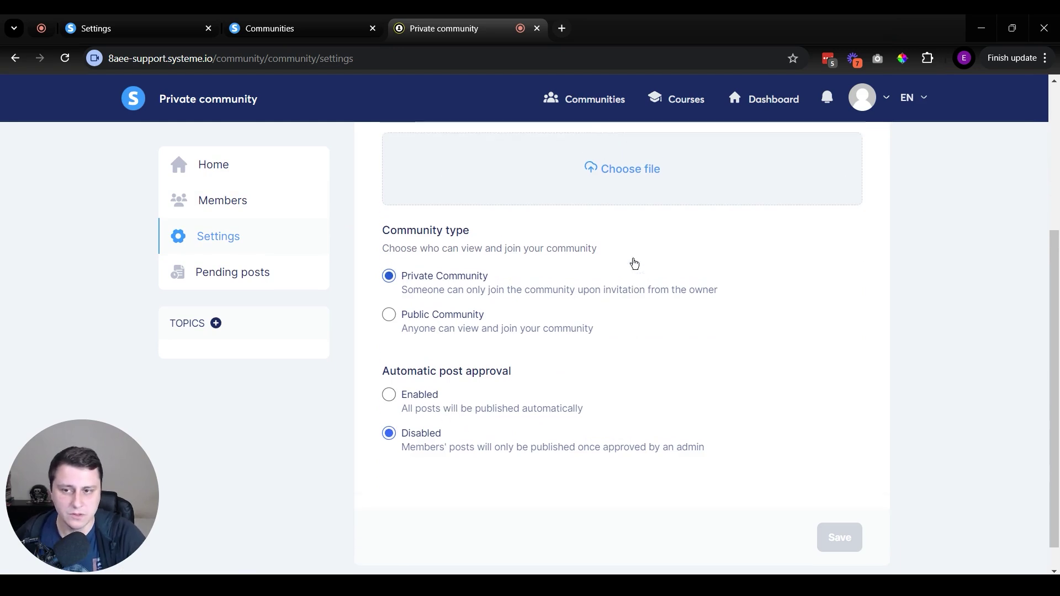
{"action": "scroll", "coordinate": [634, 263], "scroll_direction": "up", "scroll_amount": 2}
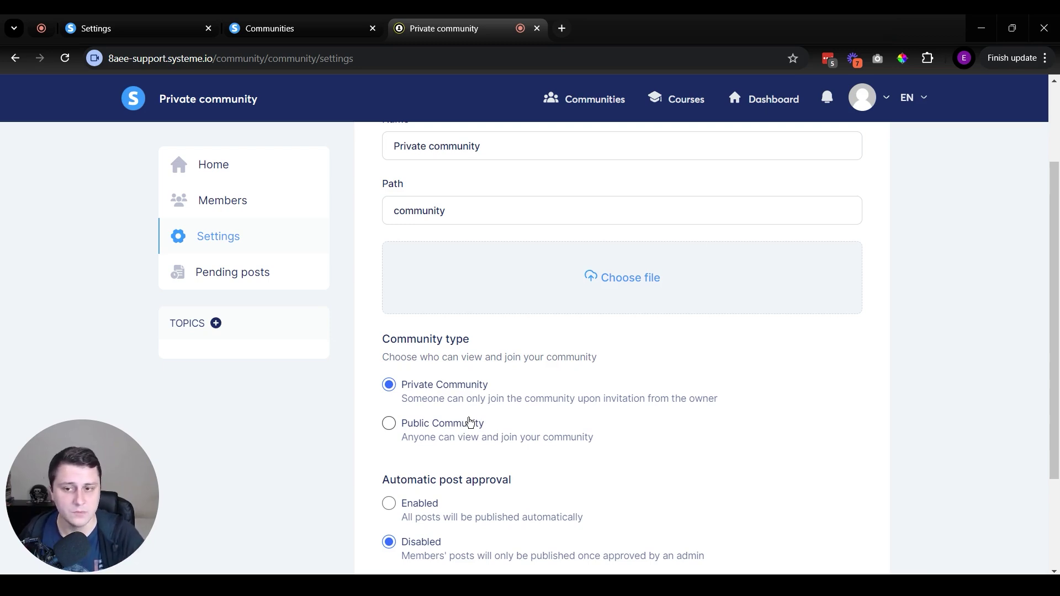
{"action": "left_click", "coordinate": [470, 423]}
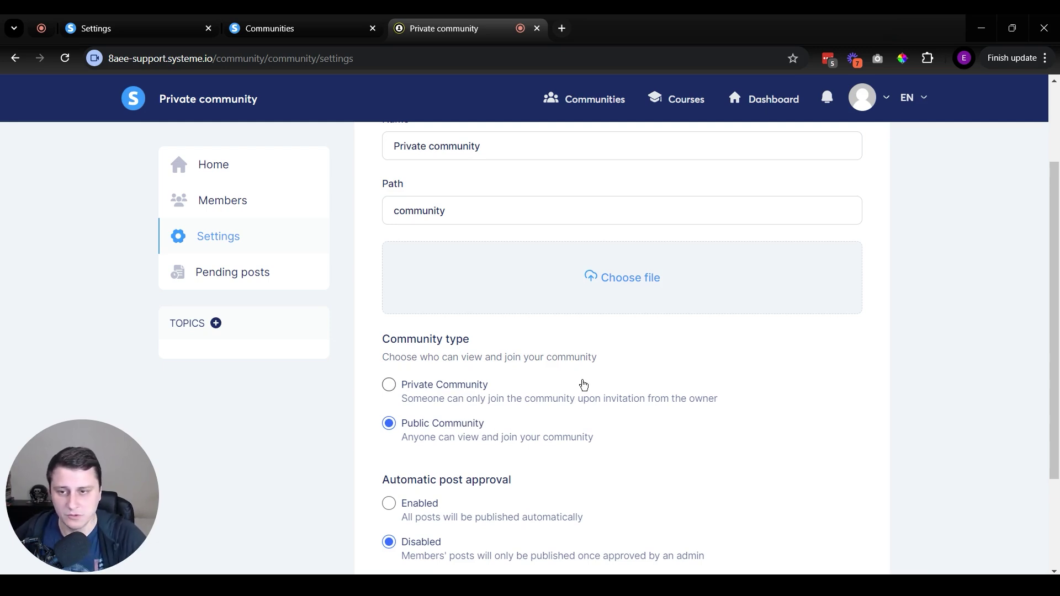
{"action": "scroll", "coordinate": [583, 385], "scroll_direction": "up", "scroll_amount": 3}
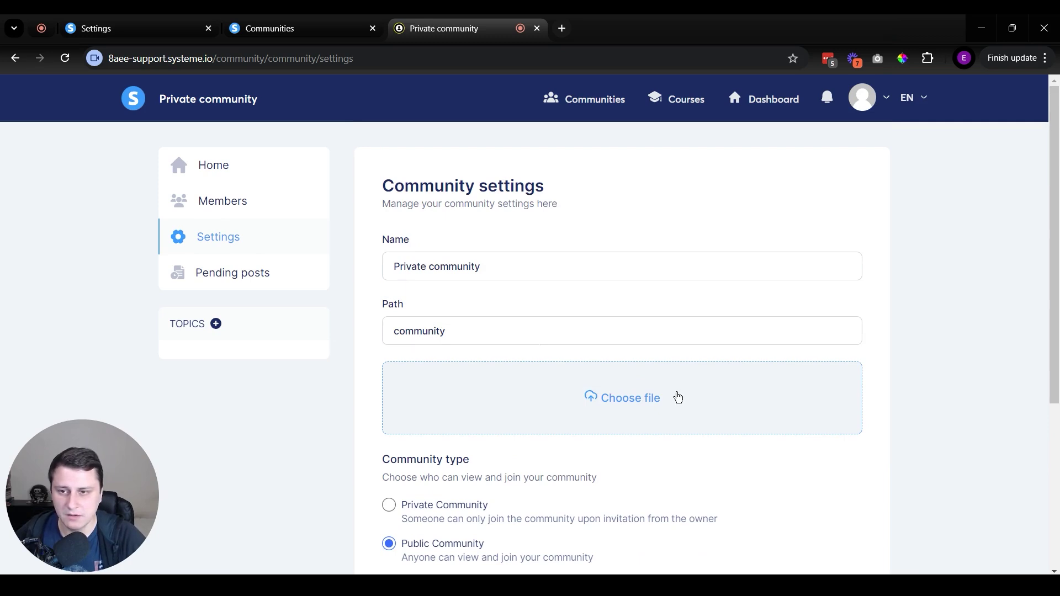
Upload a community image cropped around the person icon.
{"action": "left_click", "coordinate": [678, 398]}
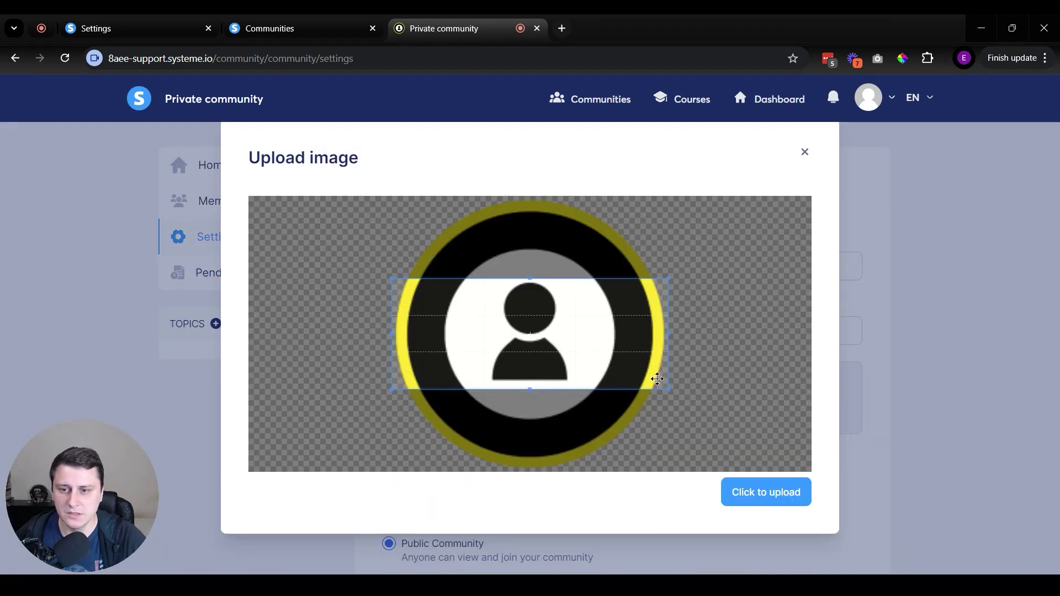
{"action": "left_click_drag", "start_coordinate": [587, 347], "coordinate": [571, 260]}
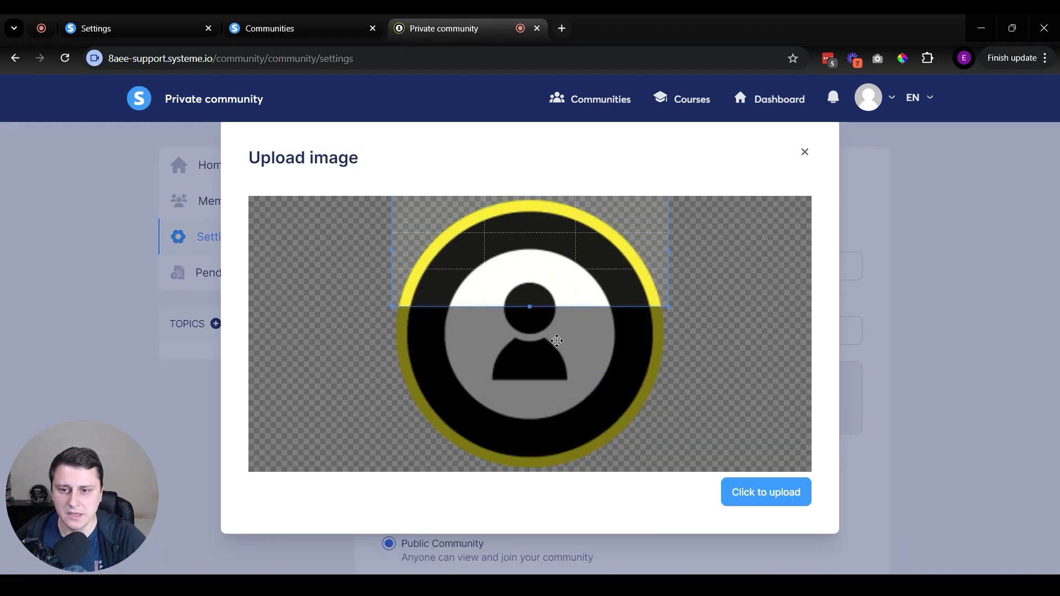
{"action": "left_click_drag", "start_coordinate": [561, 266], "coordinate": [505, 293]}
{"action": "left_click", "coordinate": [765, 491]}
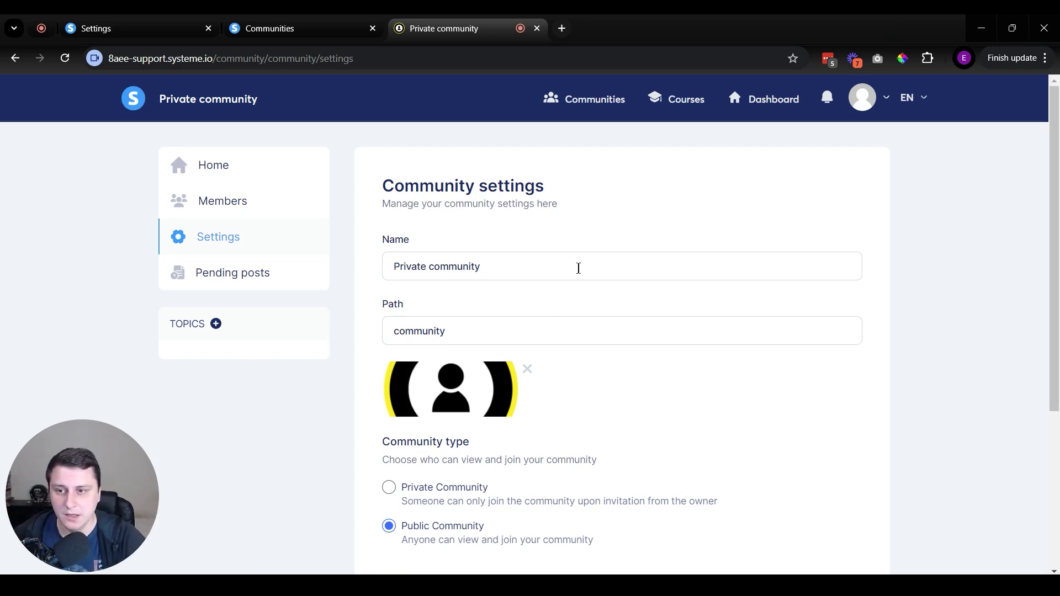
Check the name and path fields, then go to the Pending posts page.
{"action": "triple_click", "coordinate": [578, 267]}
{"action": "triple_click", "coordinate": [485, 331]}
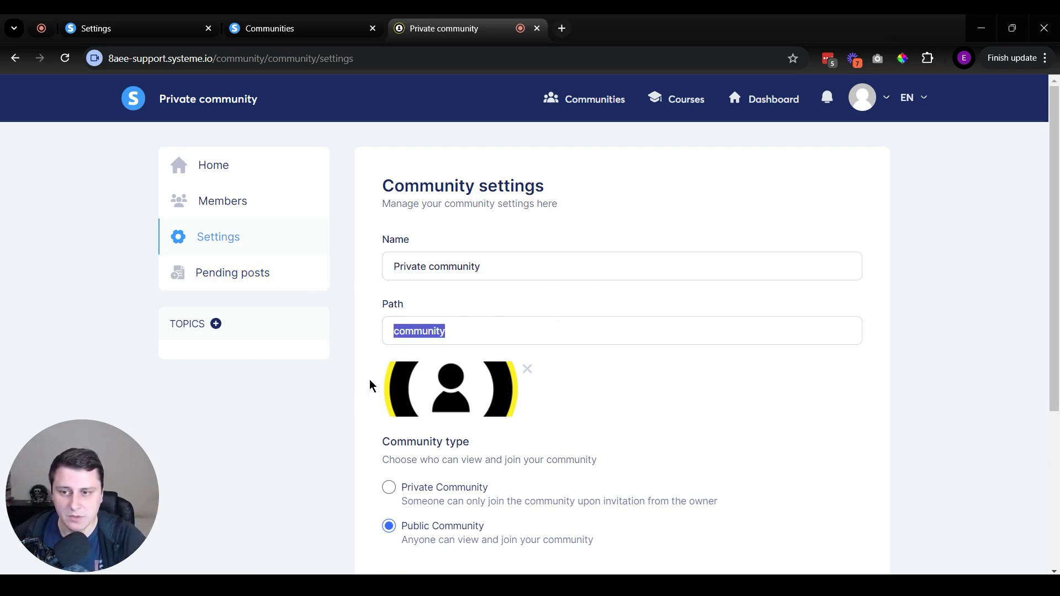
{"action": "double_click", "coordinate": [409, 267]}
{"action": "double_click", "coordinate": [441, 332]}
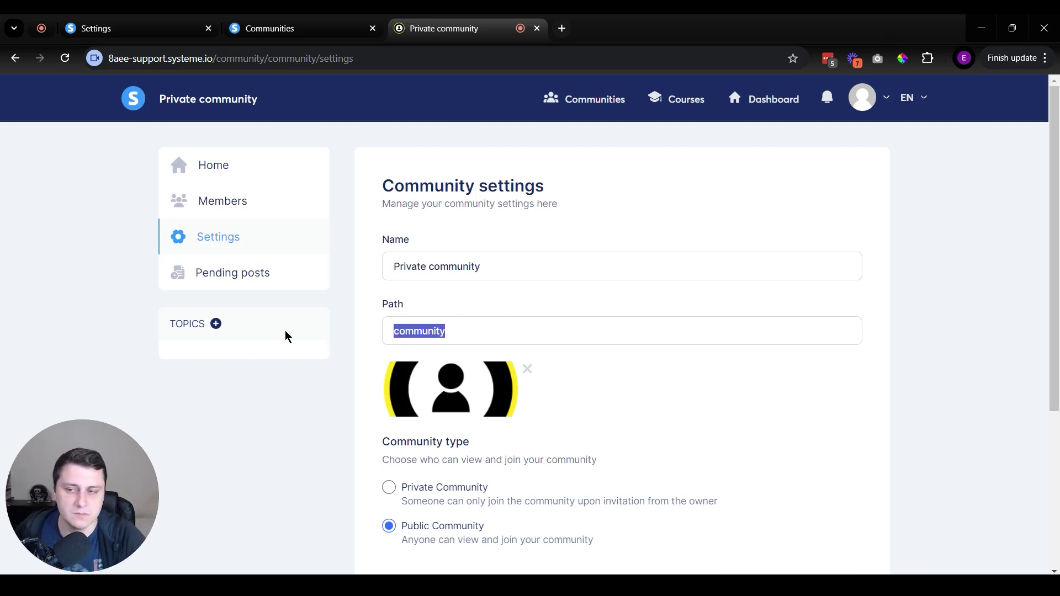
{"action": "left_click", "coordinate": [256, 289]}
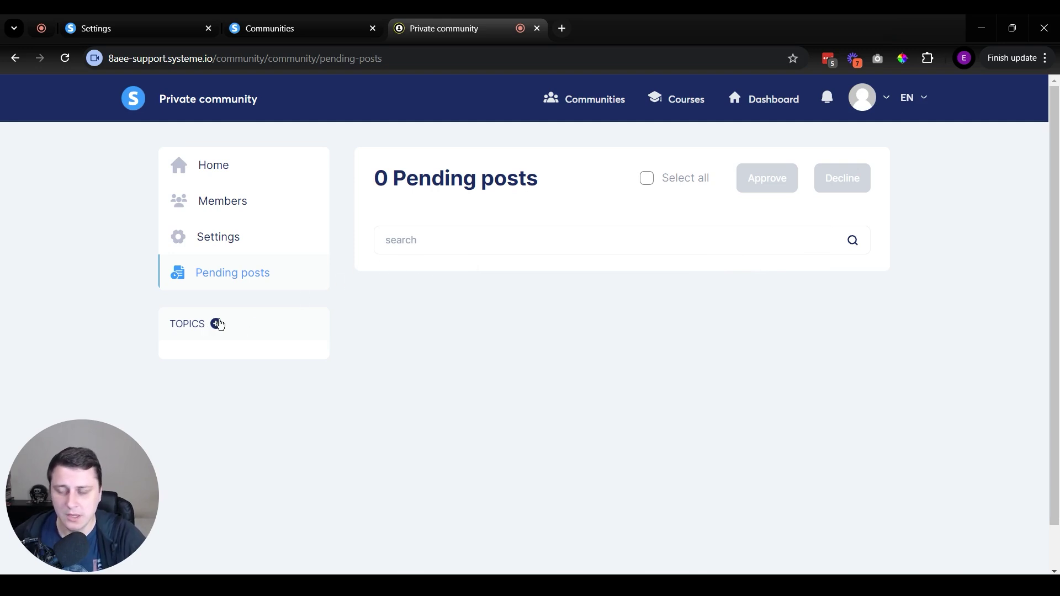
Add the topic 'Emails marketing' with a path generated from its name.
{"action": "left_click", "coordinate": [217, 324]}
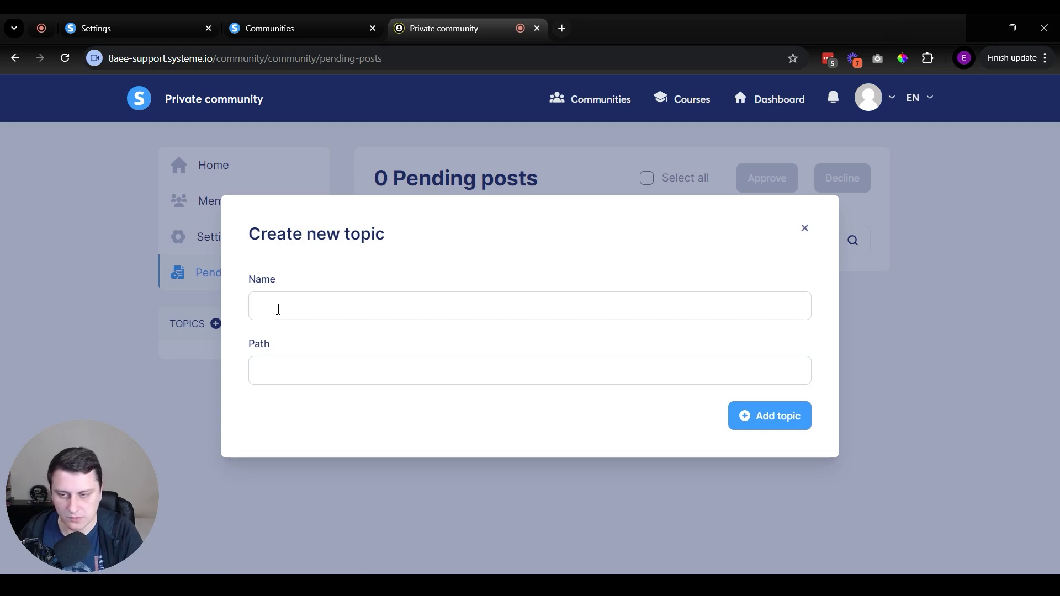
{"action": "type", "text": "Emails m"}
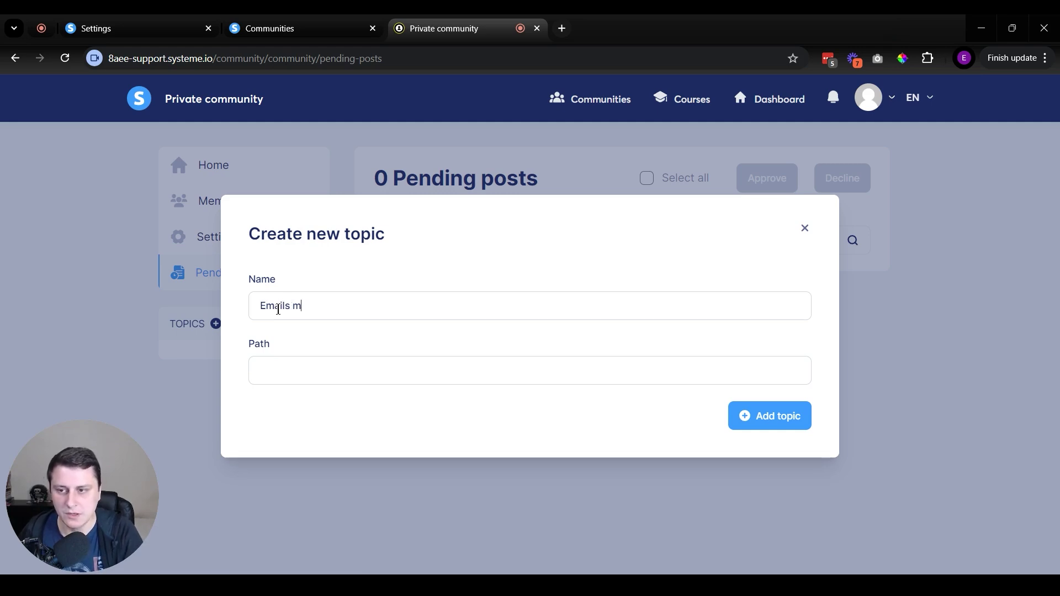
{"action": "type", "text": "arketing"}
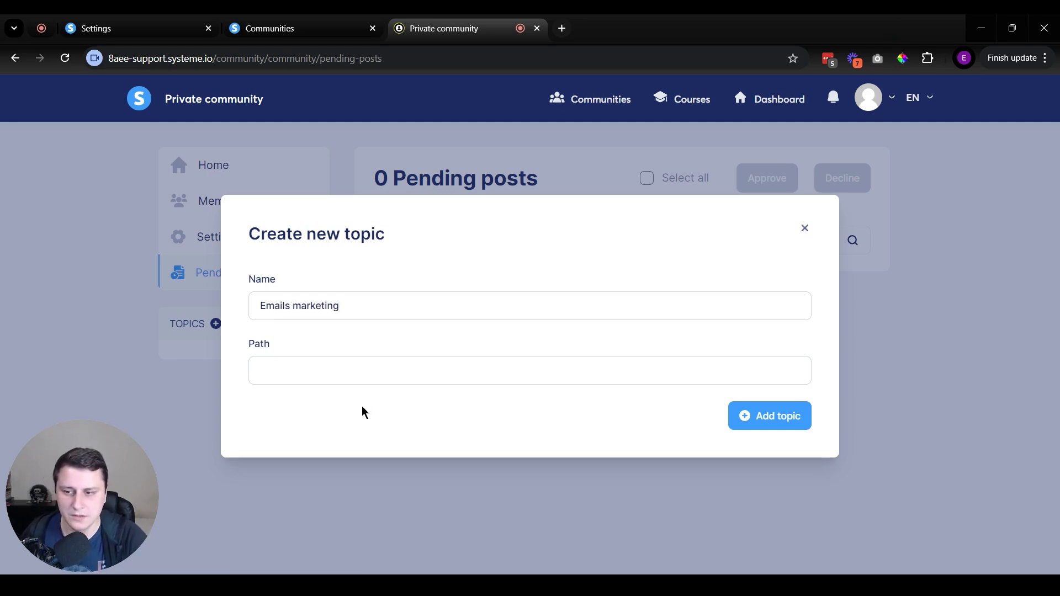
{"action": "left_click", "coordinate": [296, 369]}
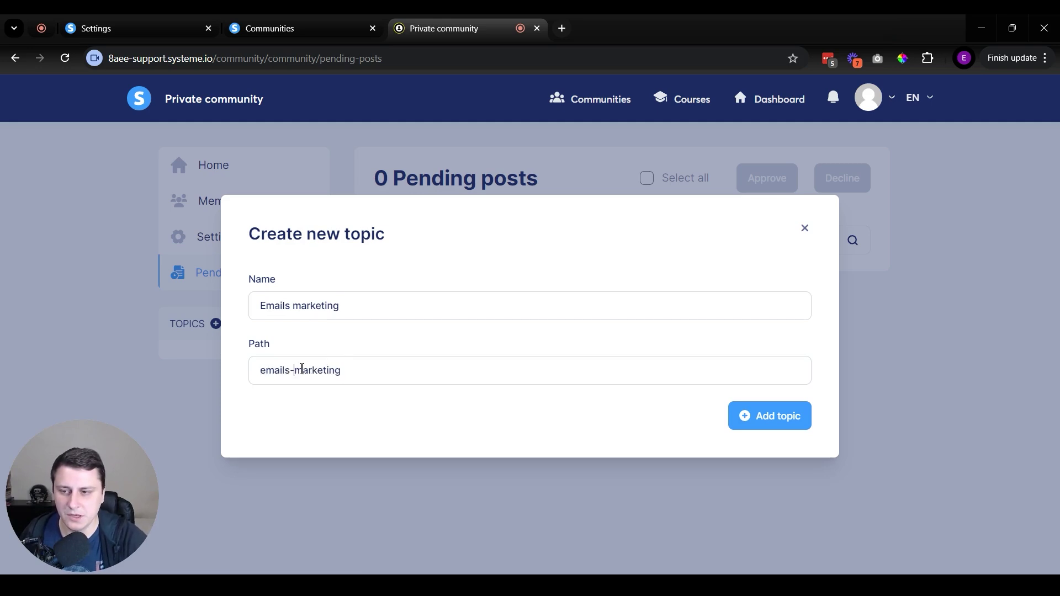
{"action": "left_click", "coordinate": [359, 370]}
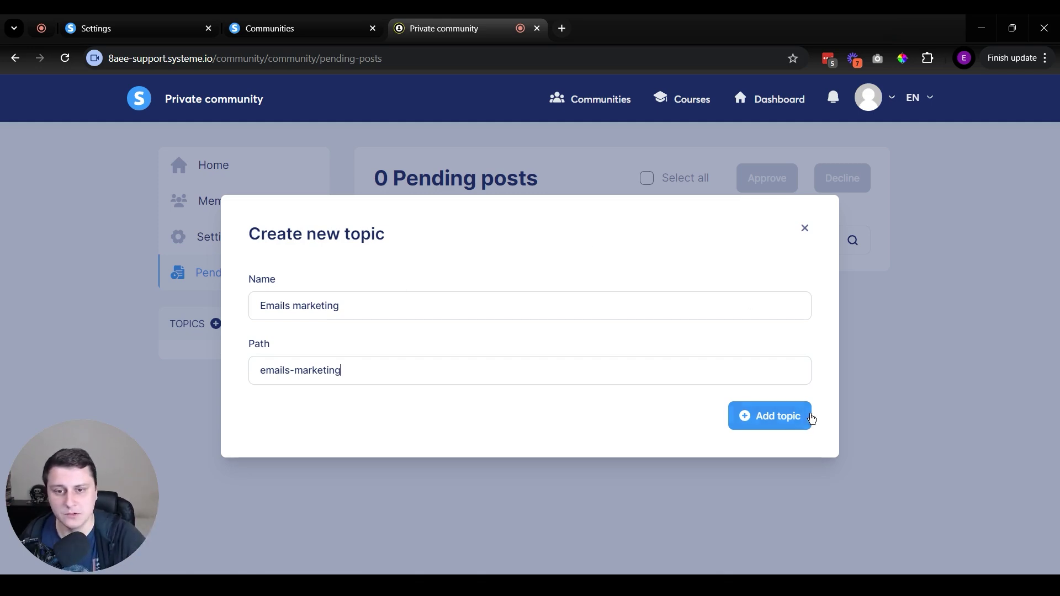
{"action": "left_click", "coordinate": [783, 416]}
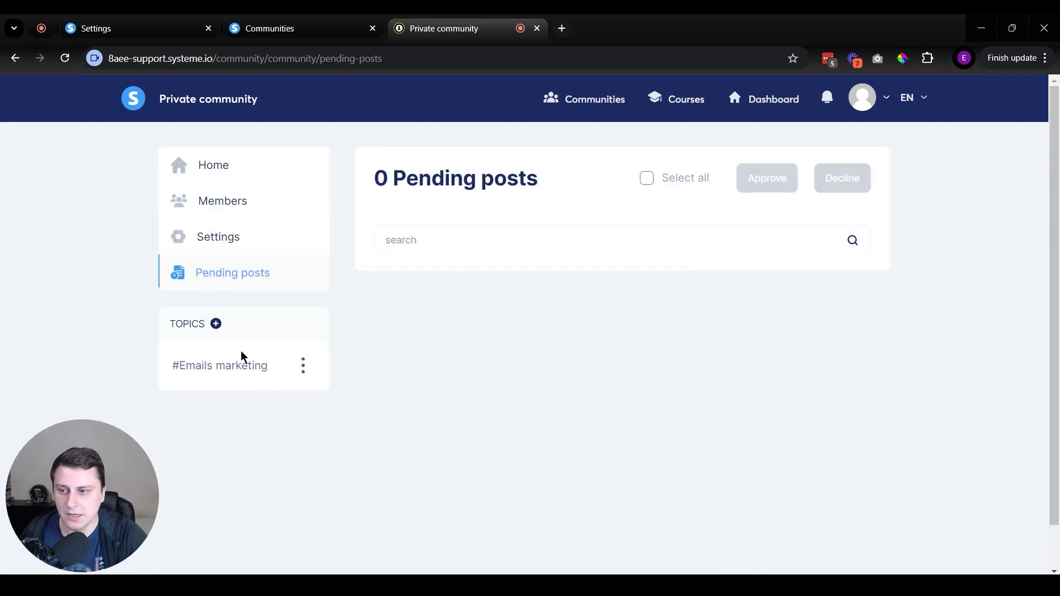
Add the topic 'Paid ads' with path paid-ads.
{"action": "left_click", "coordinate": [216, 324]}
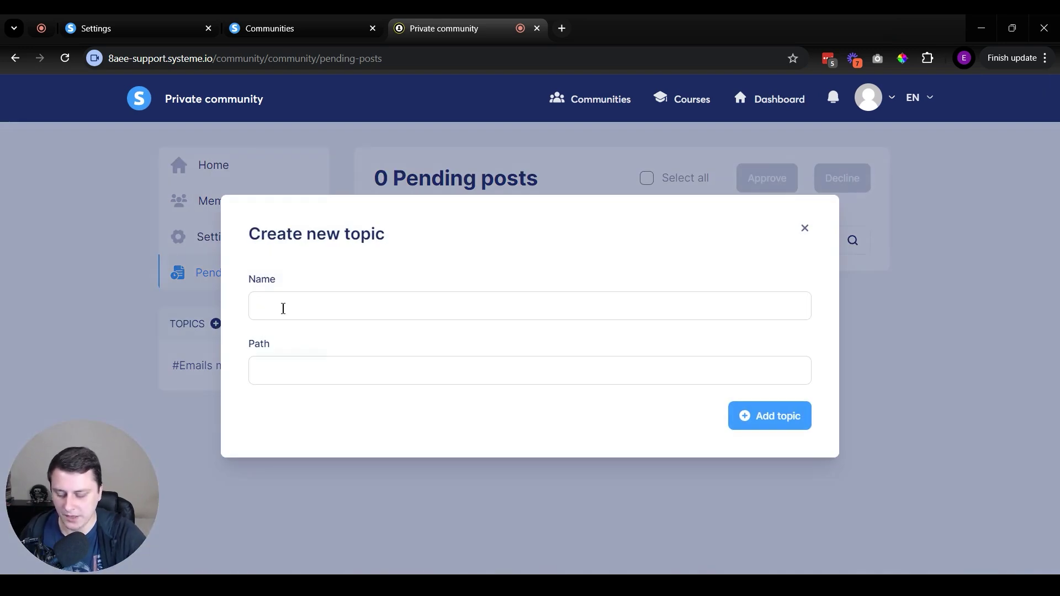
{"action": "type", "text": "Pa"}
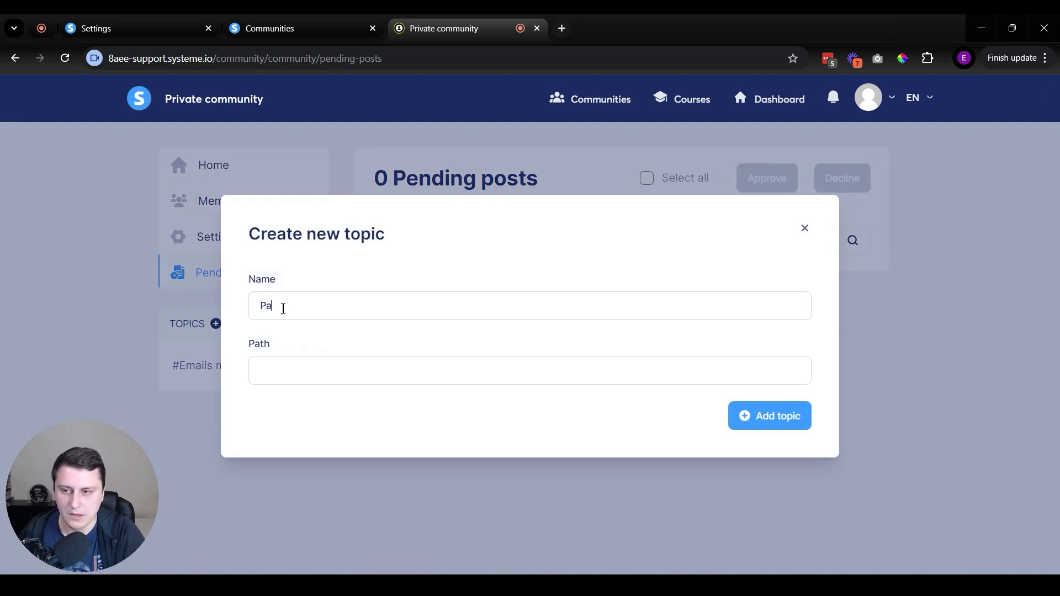
{"action": "type", "text": "id pds"}
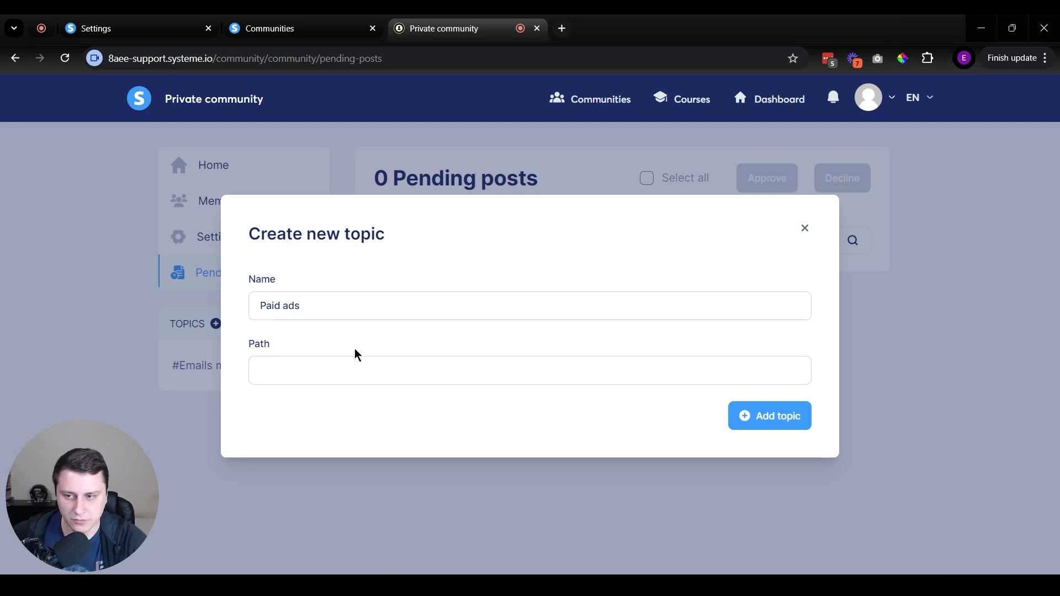
{"action": "left_click", "coordinate": [784, 423]}
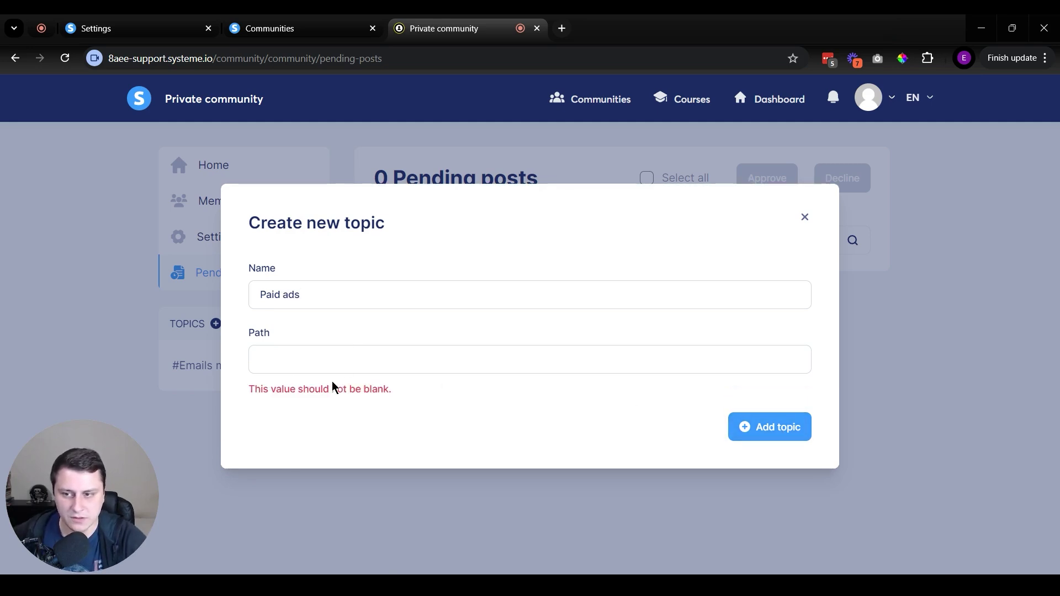
{"action": "left_click", "coordinate": [280, 367]}
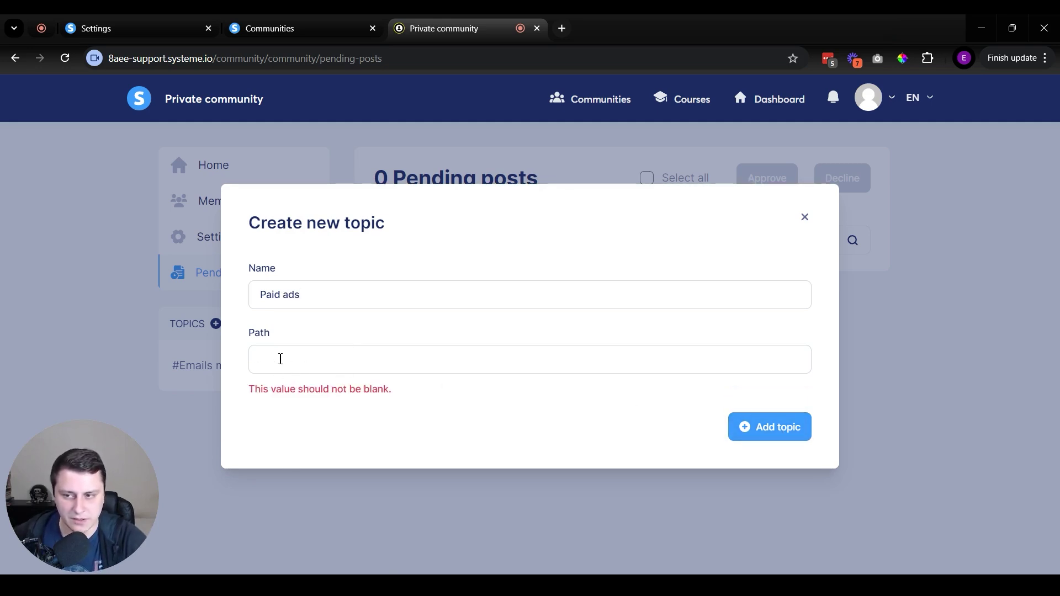
{"action": "type", "text": "paid-ads"}
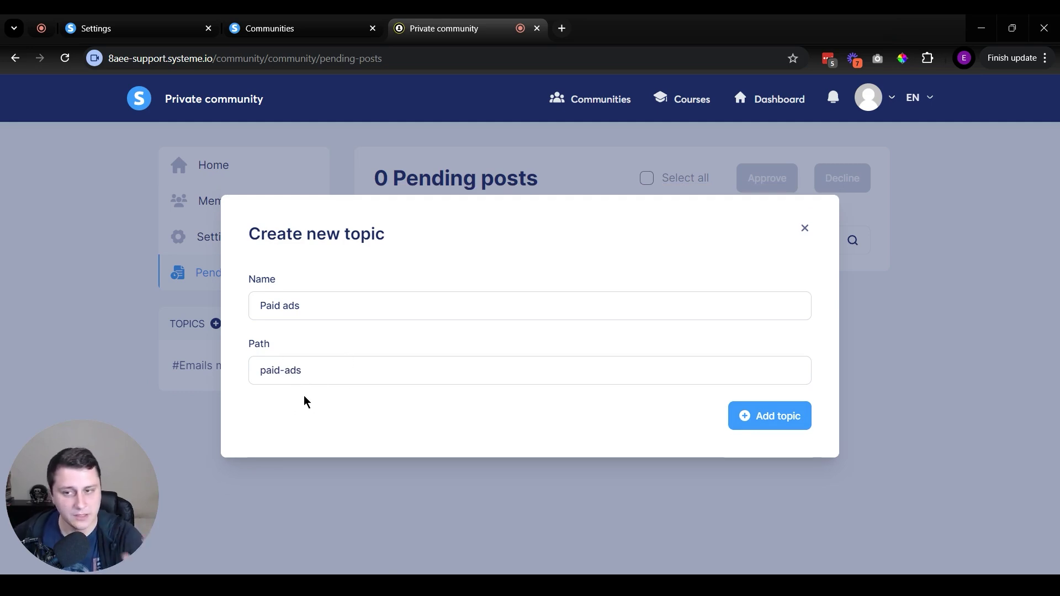
{"action": "left_click", "coordinate": [797, 418]}
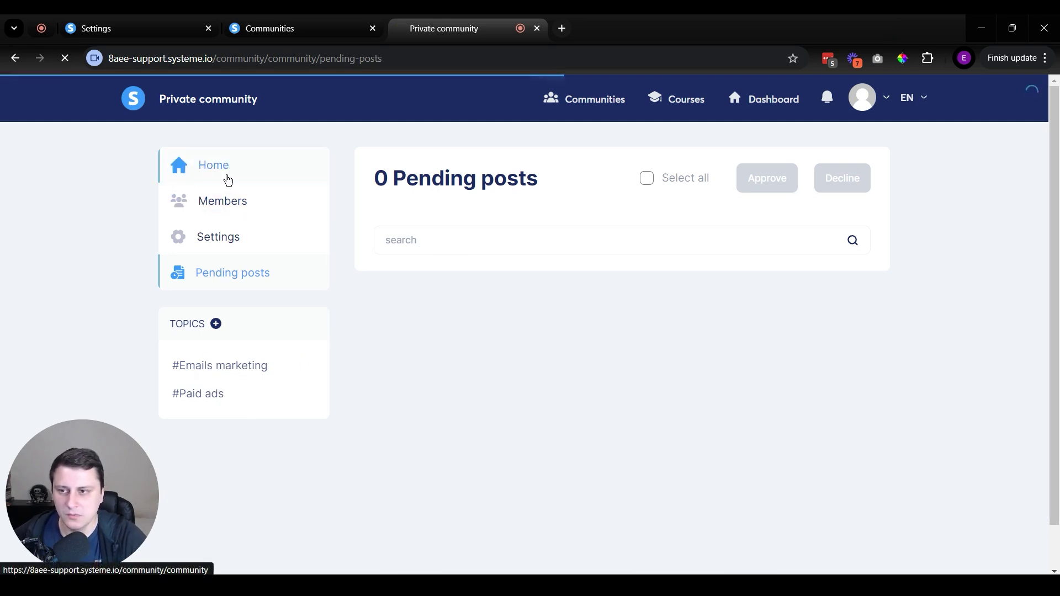
Back on the Home feed, review the Emails marketing topic options, then begin a new post.
{"action": "left_click", "coordinate": [226, 177]}
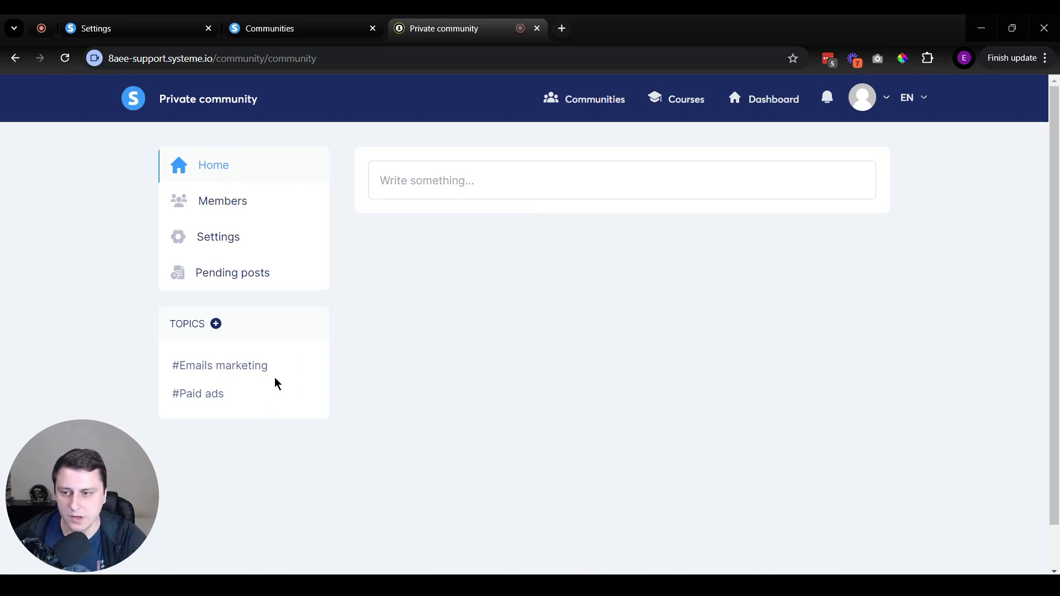
{"action": "left_click", "coordinate": [302, 368]}
{"action": "left_click", "coordinate": [314, 397]}
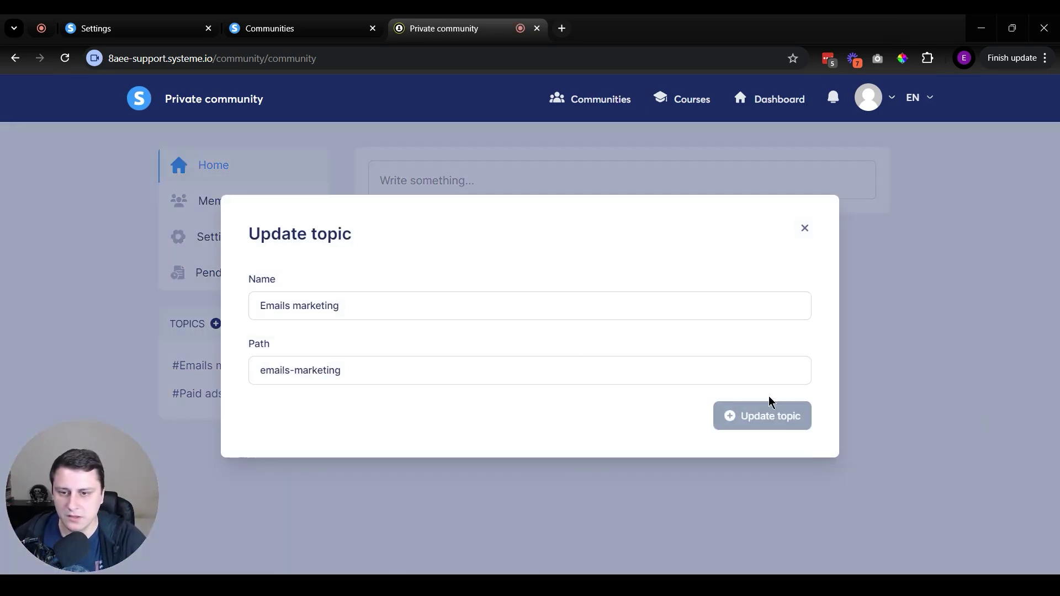
{"action": "left_click", "coordinate": [805, 228]}
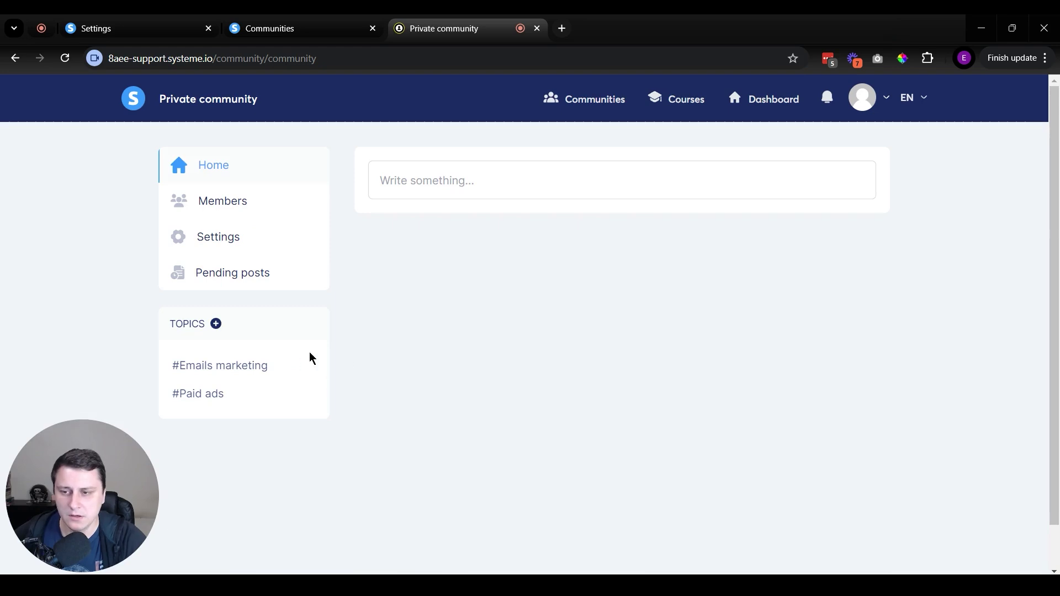
{"action": "left_click", "coordinate": [303, 366]}
{"action": "left_click", "coordinate": [454, 469]}
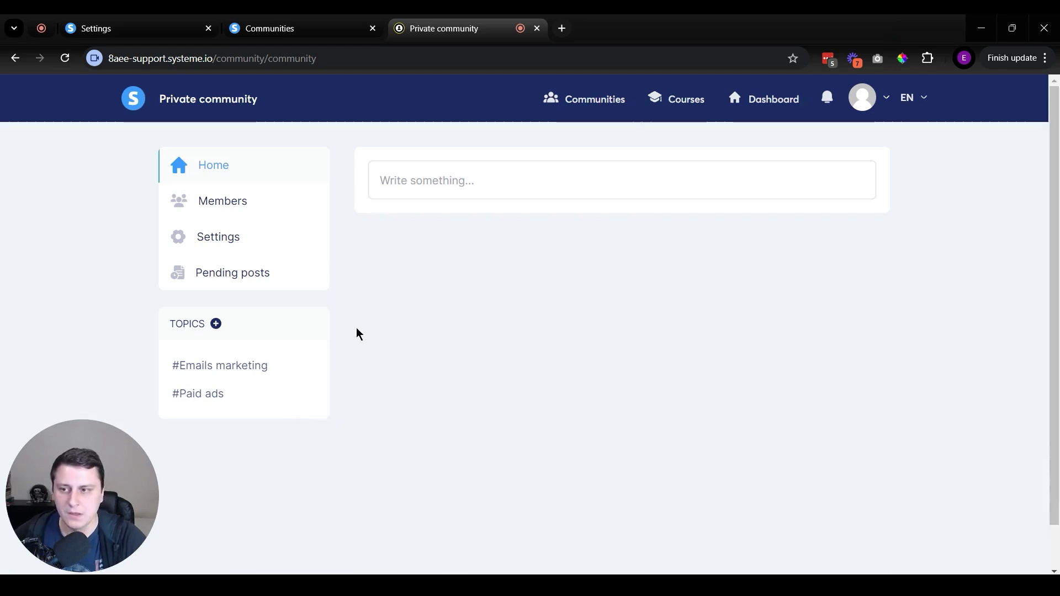
{"action": "left_click", "coordinate": [435, 182]}
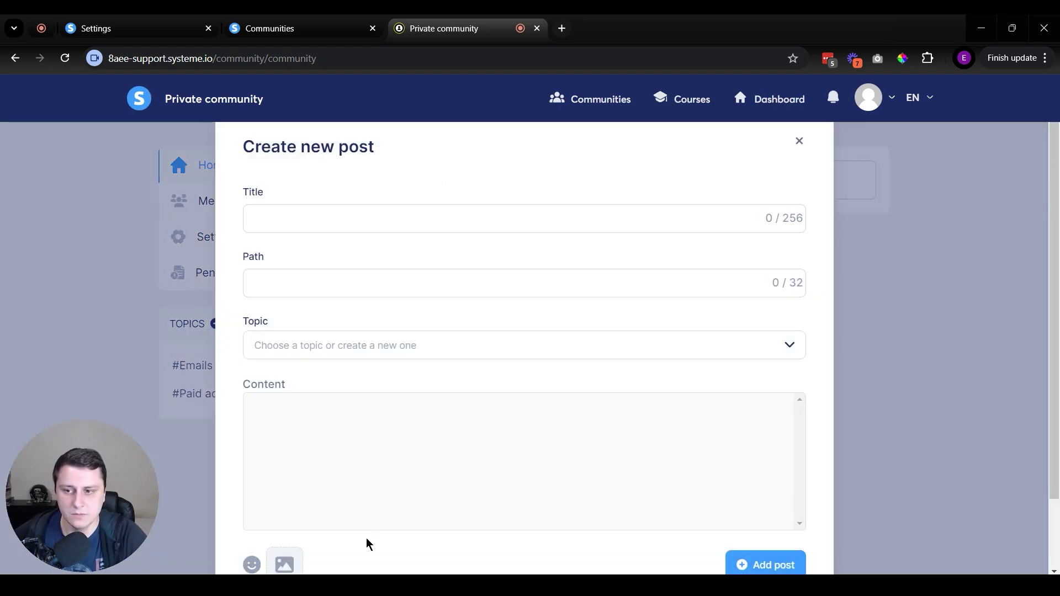
Title the post 'Hello world' with path hello-world.
{"action": "scroll", "coordinate": [385, 486], "scroll_direction": "down", "scroll_amount": 2}
{"action": "left_click", "coordinate": [320, 260]}
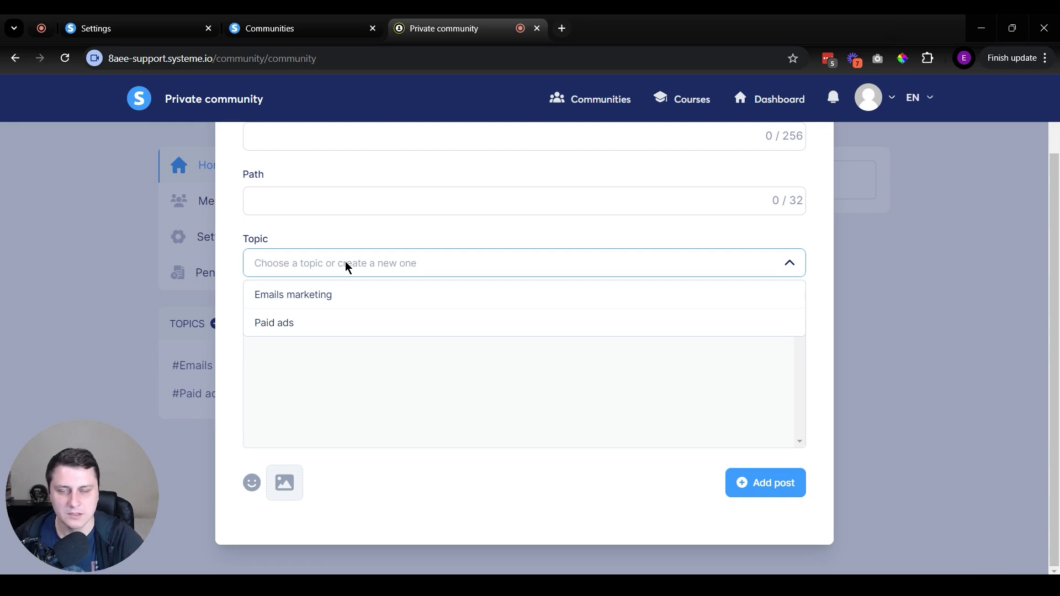
{"action": "scroll", "coordinate": [230, 290], "scroll_direction": "up", "scroll_amount": 2}
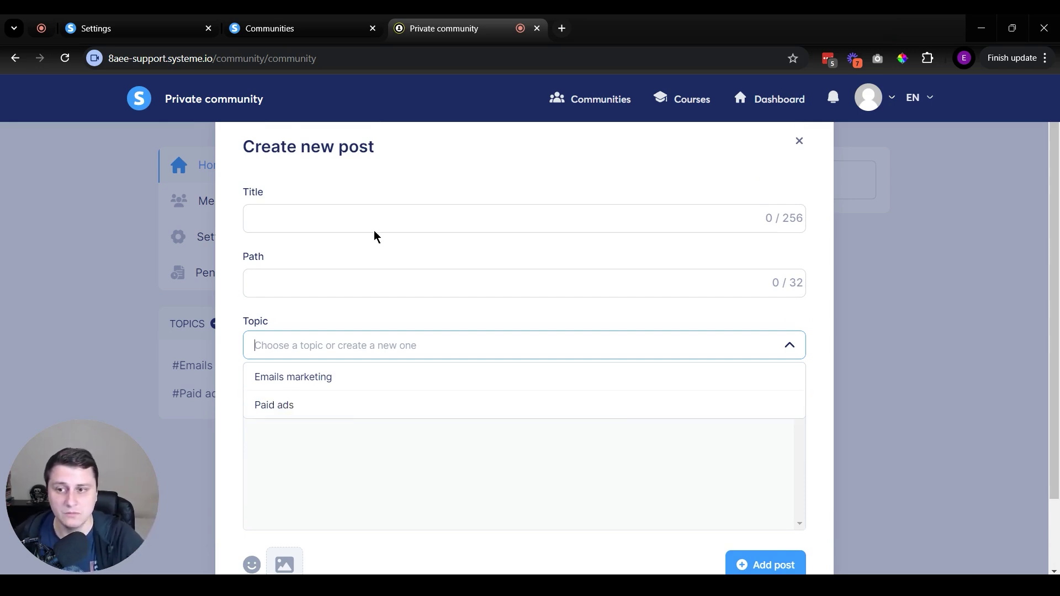
{"action": "left_click", "coordinate": [317, 218]}
{"action": "type", "text": "He"}
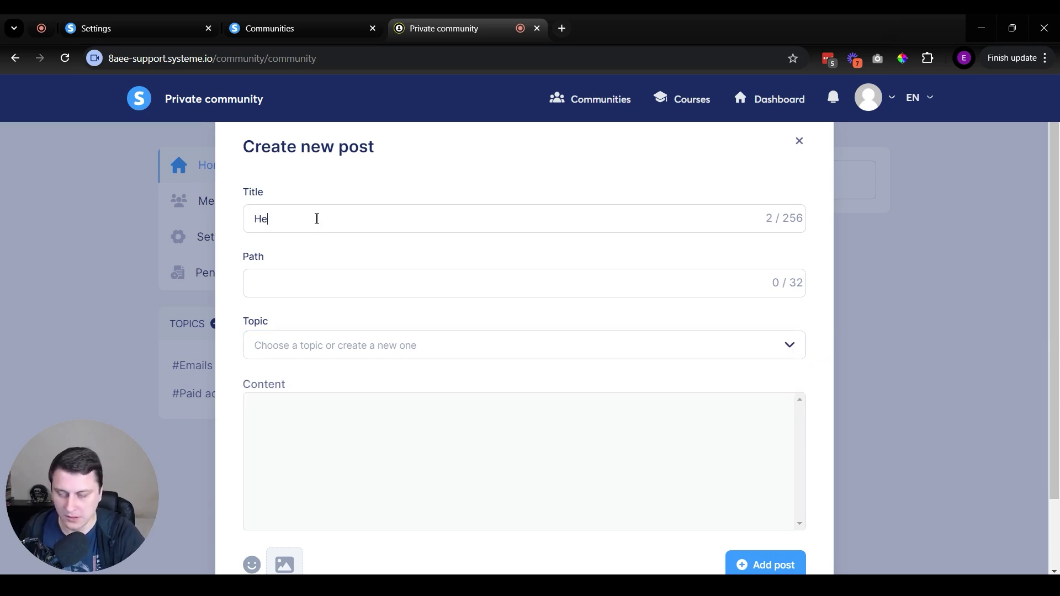
{"action": "type", "text": "llo world"}
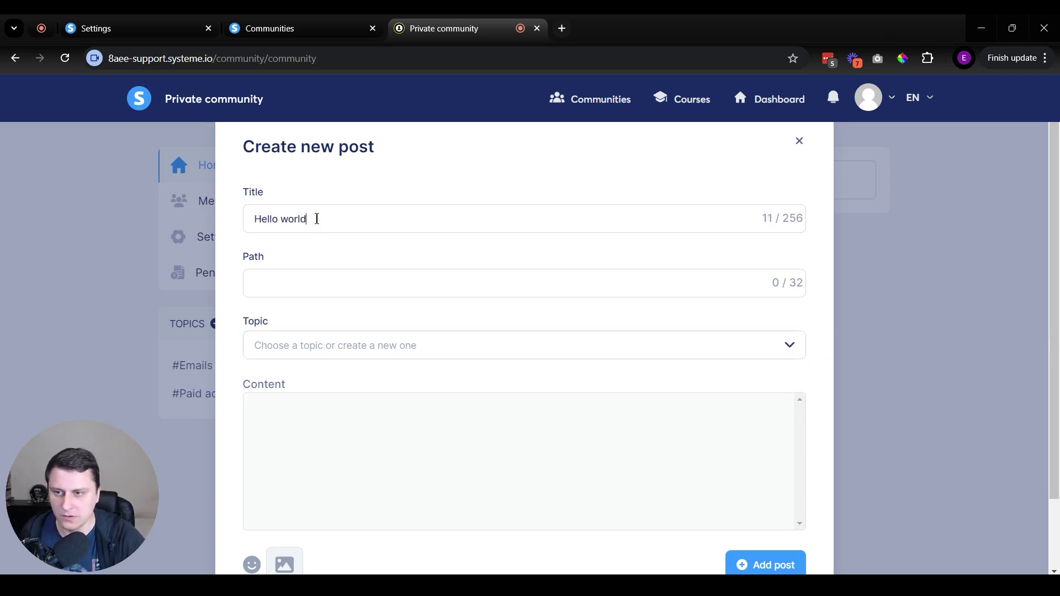
{"action": "left_click", "coordinate": [333, 277]}
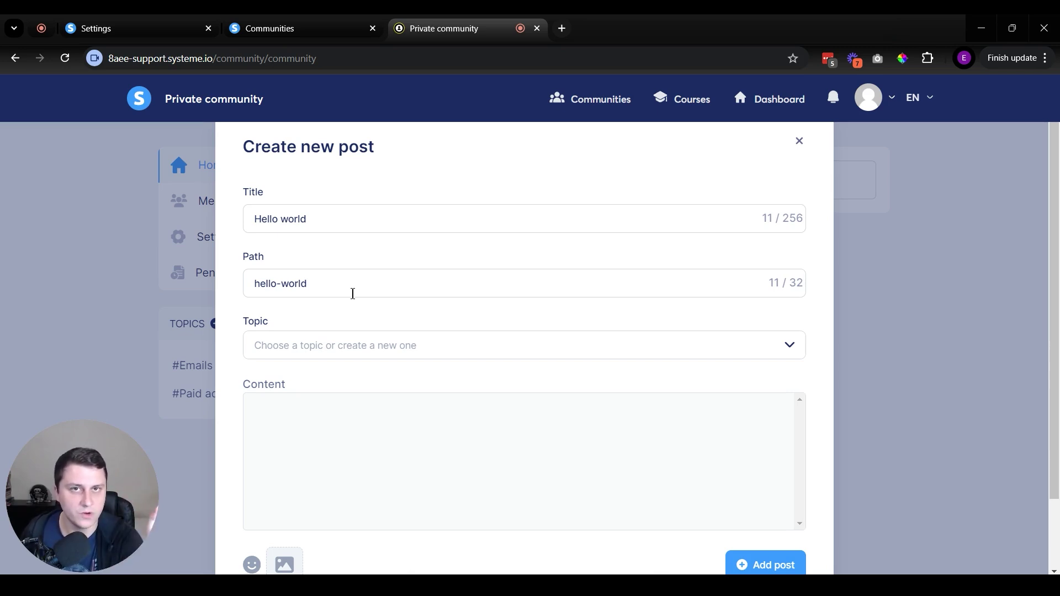
{"action": "left_click", "coordinate": [281, 283]}
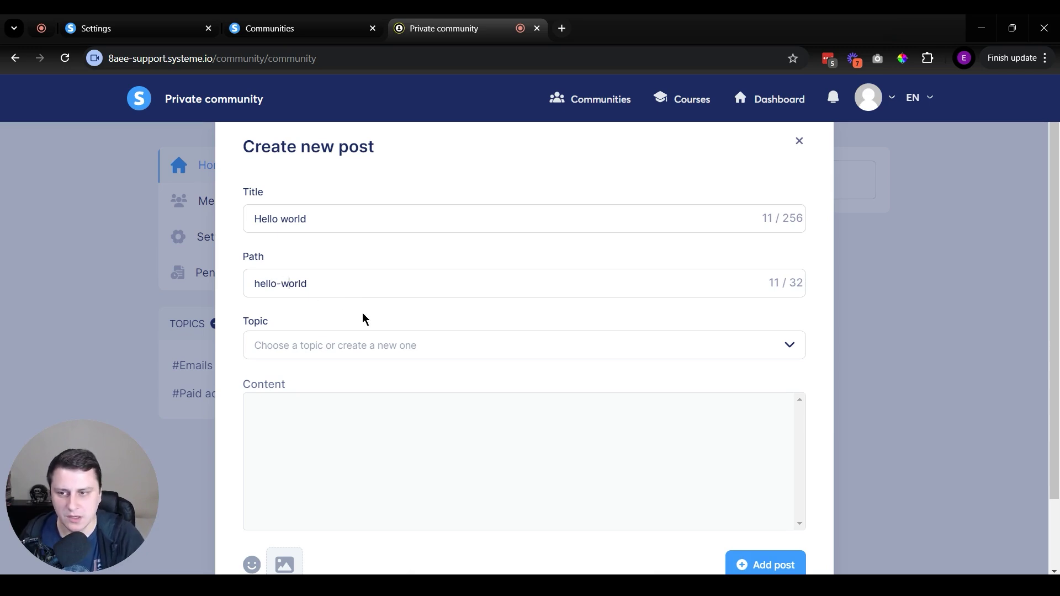
{"action": "type", "text": "S"}
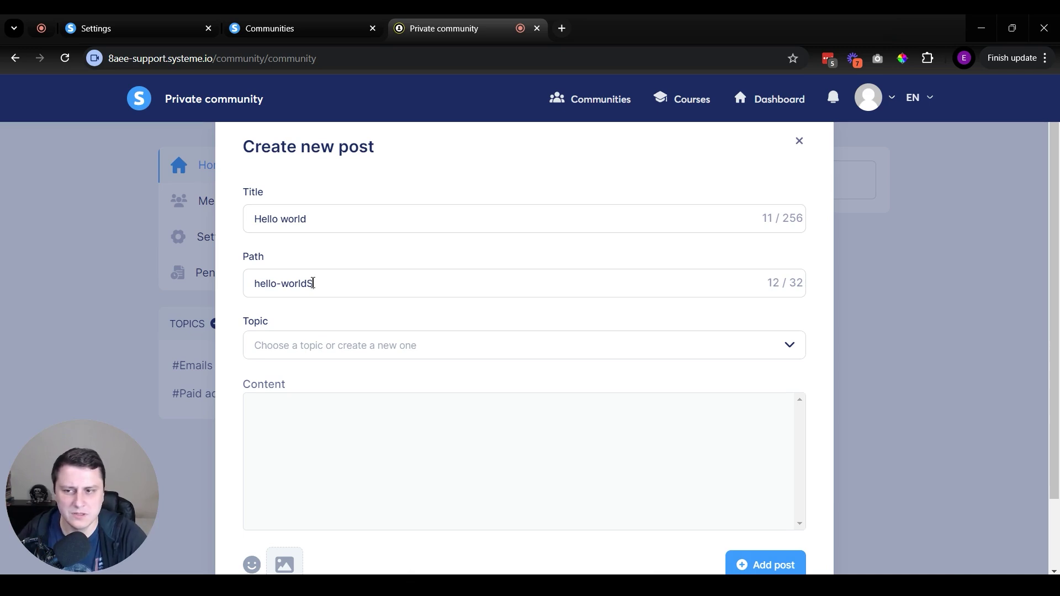
{"action": "key", "text": "BackSpace"}
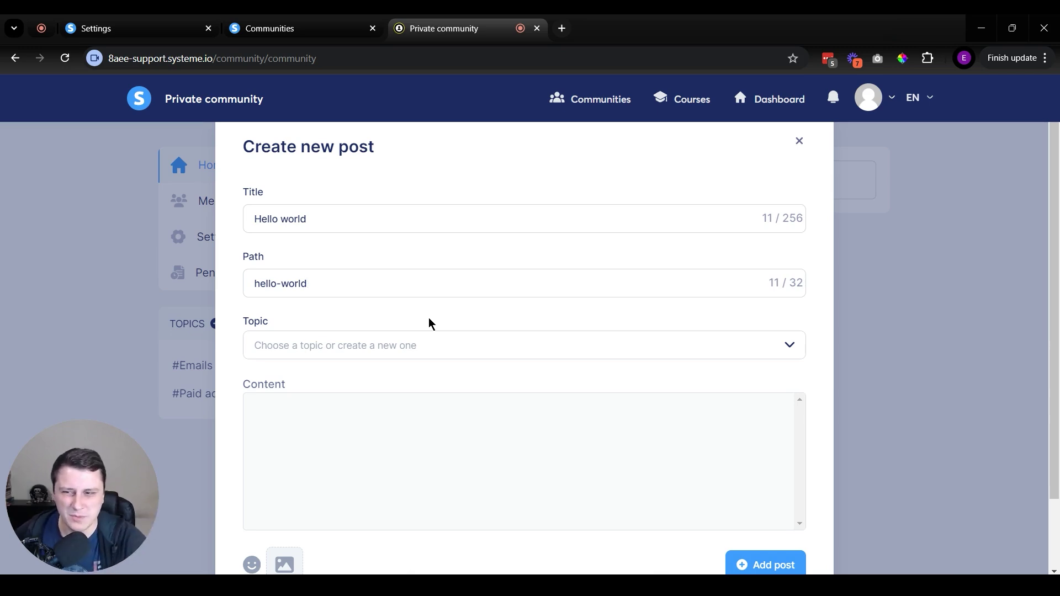
{"action": "triple_click", "coordinate": [273, 296]}
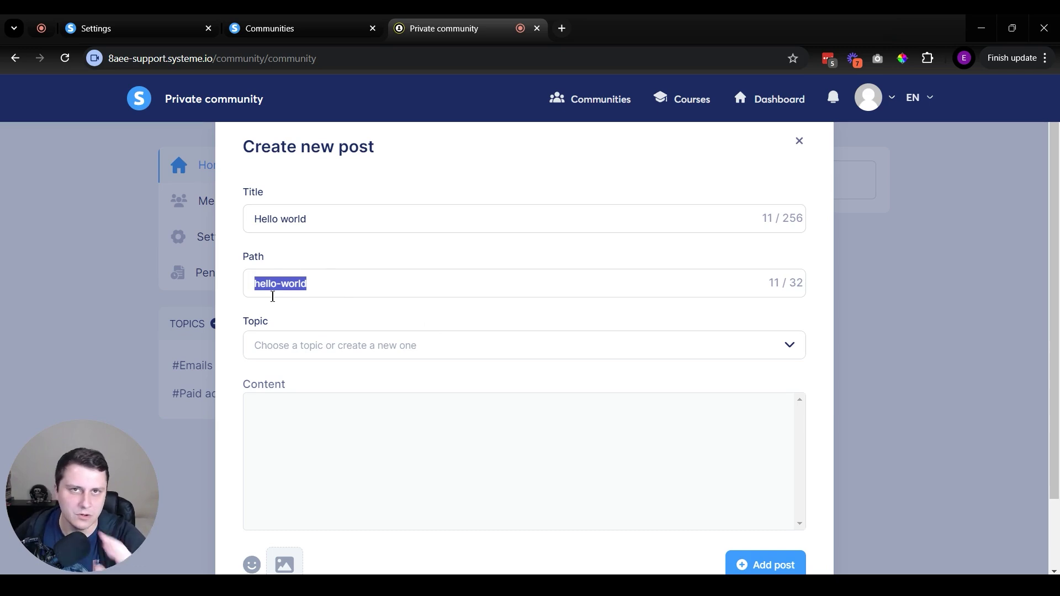
Assign the post to Paid ads, write two lines of content, and begin adding an image.
{"action": "left_click", "coordinate": [327, 345]}
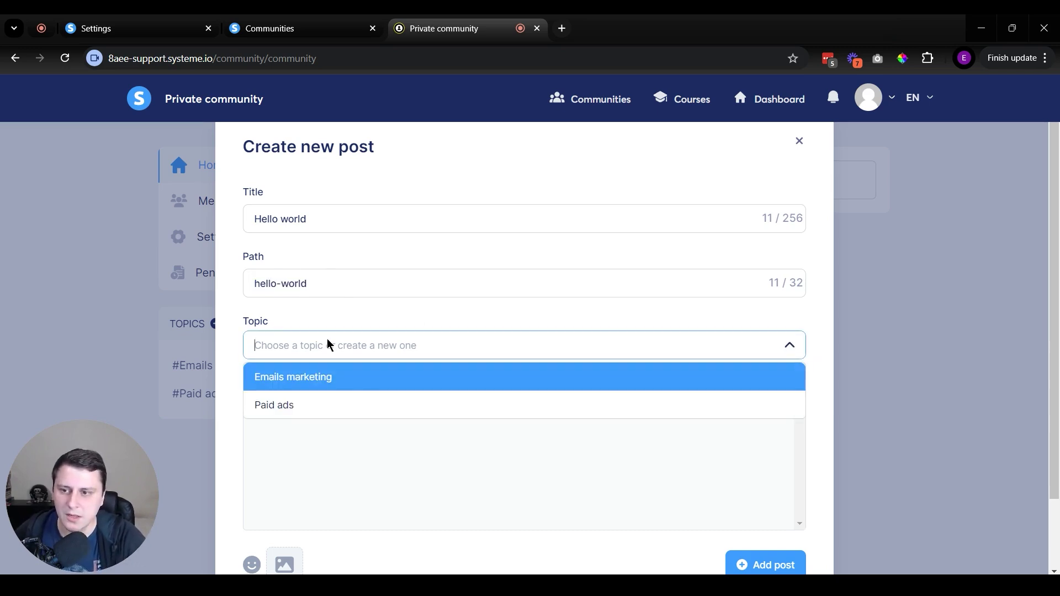
{"action": "left_click", "coordinate": [308, 397]}
{"action": "left_click", "coordinate": [354, 475]}
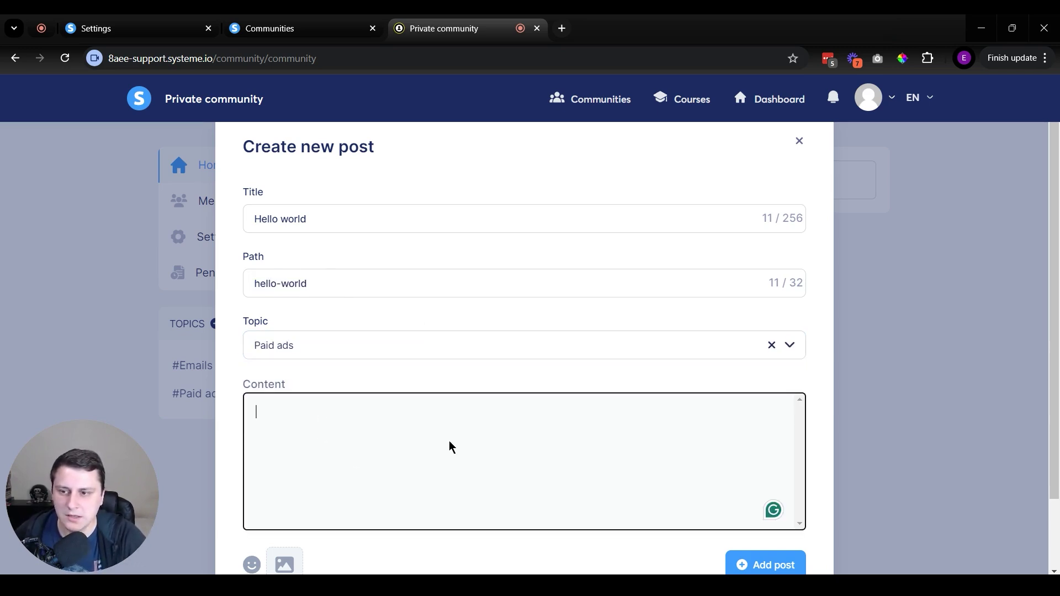
{"action": "type", "text": "sgjsiojgosijgoisjgosrgol"}
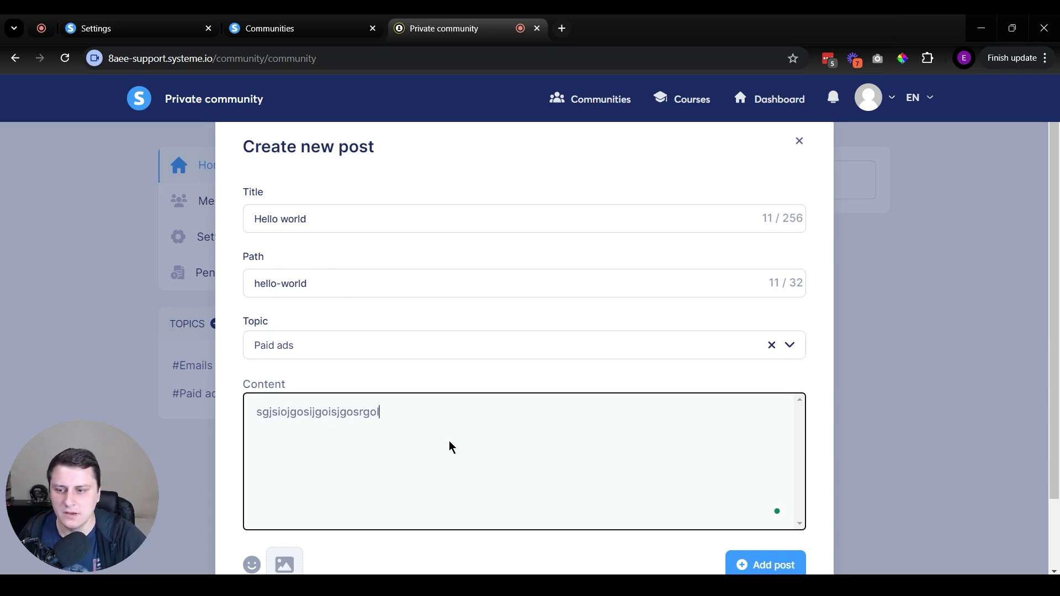
{"action": "key", "text": "Return"}
{"action": "type", "text": "sgjnsroignorgnrg"}
{"action": "scroll", "coordinate": [570, 421], "scroll_direction": "down", "scroll_amount": 2}
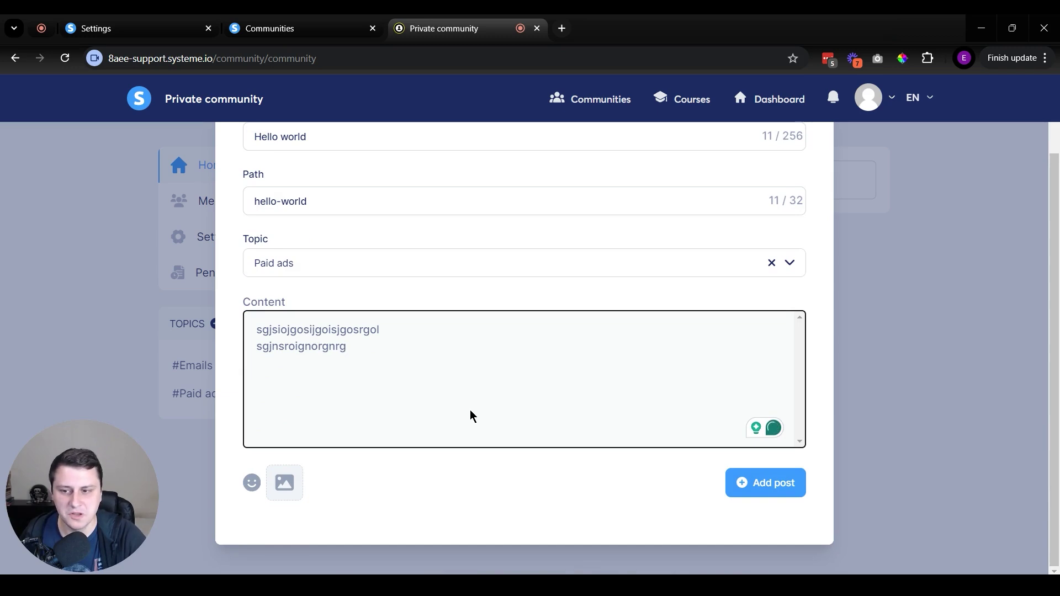
{"action": "left_click", "coordinate": [289, 488]}
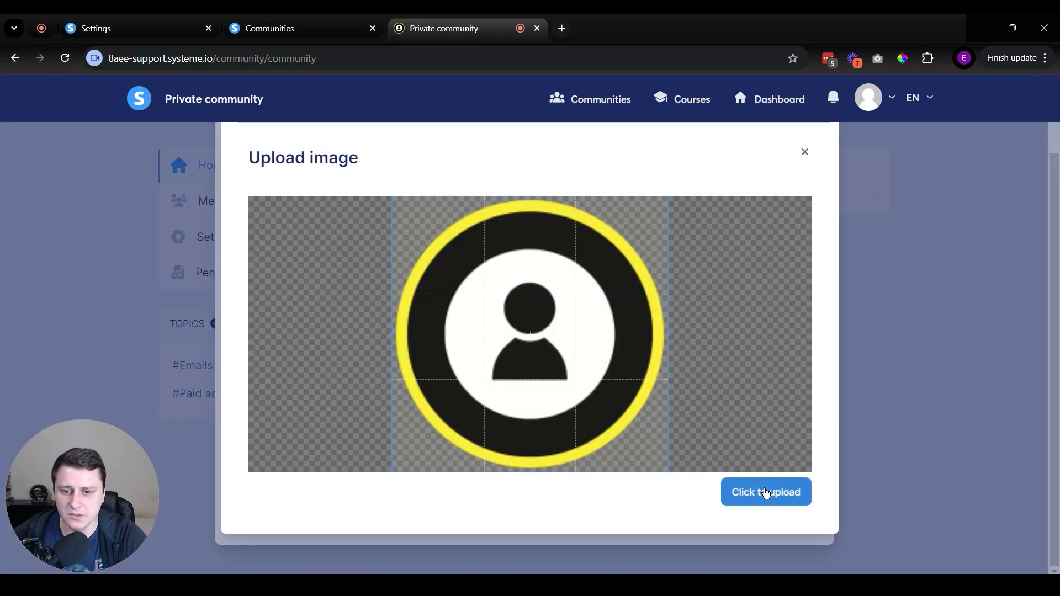
Upload the avatar image and type a closing line below it.
{"action": "left_click", "coordinate": [765, 492]}
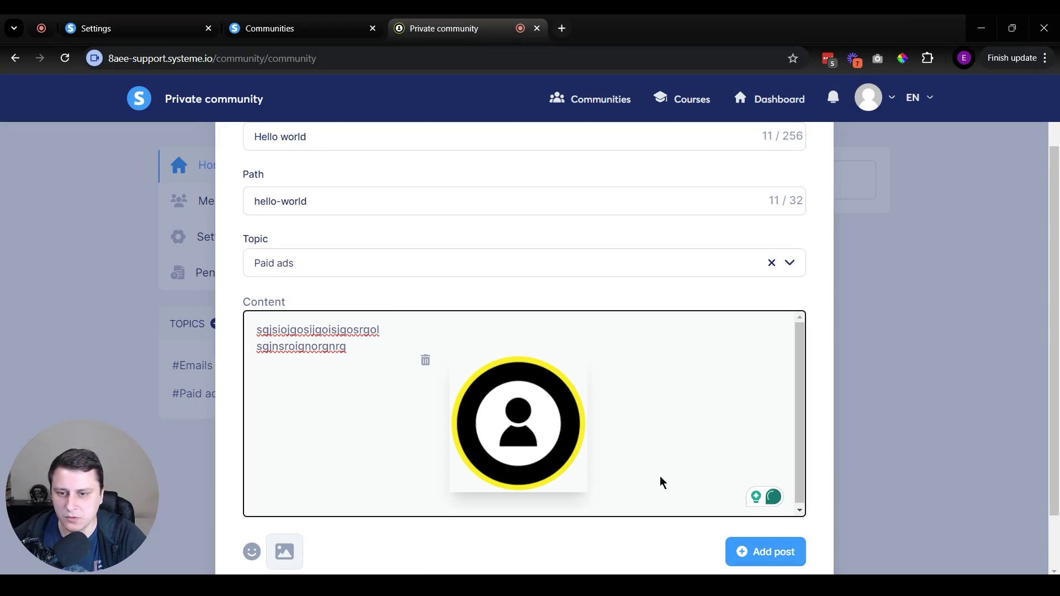
{"action": "left_click", "coordinate": [543, 320]}
{"action": "left_click", "coordinate": [434, 349]}
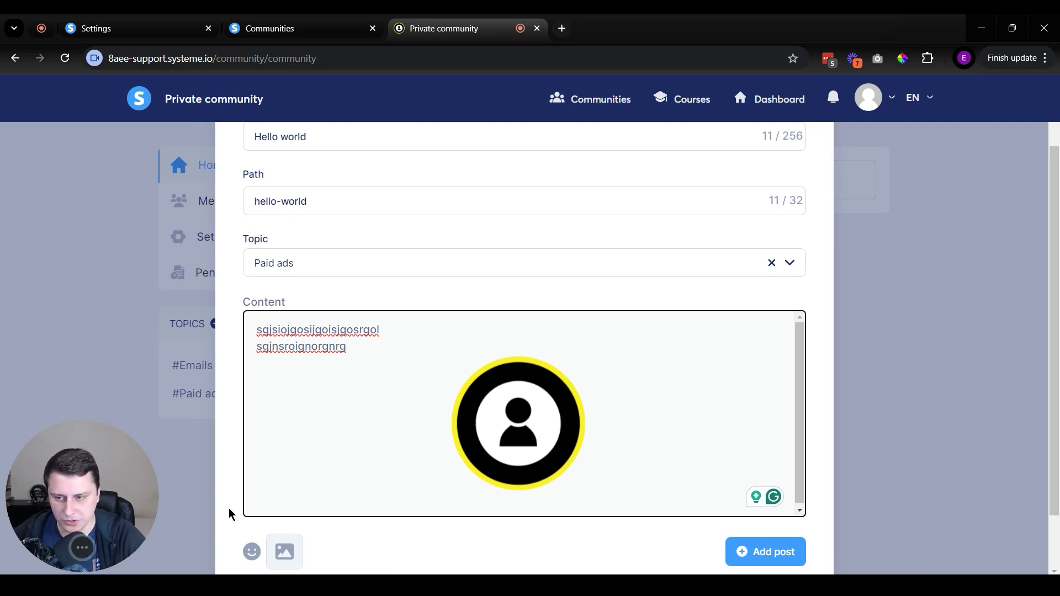
{"action": "left_click", "coordinate": [300, 508]}
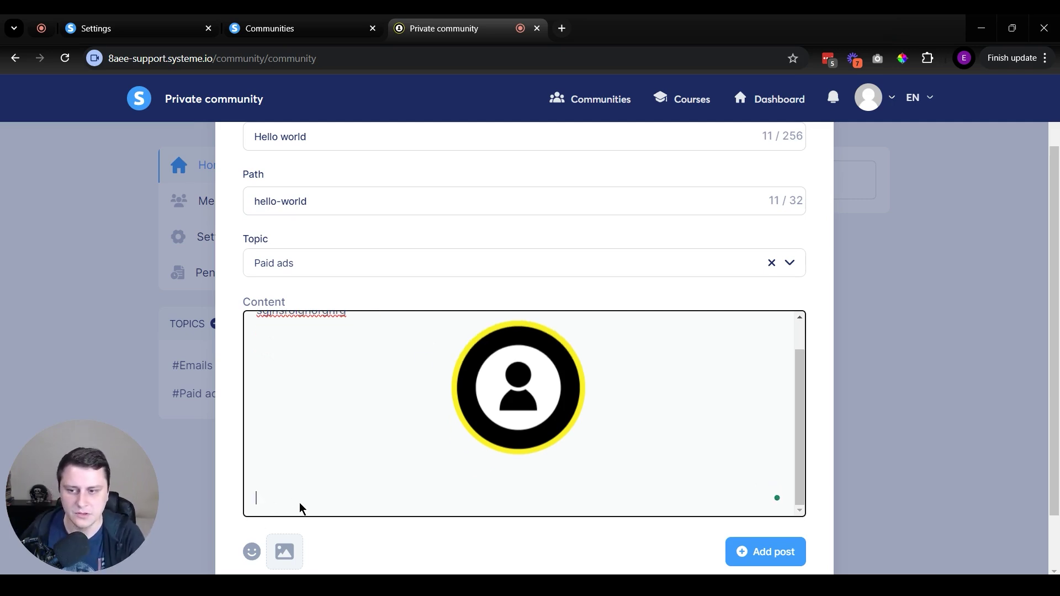
{"action": "type", "text": "ksdndfndfd"}
Append a 👍 emoji to the closing line and submit the post.
{"action": "scroll", "coordinate": [324, 501], "scroll_direction": "down", "scroll_amount": 2}
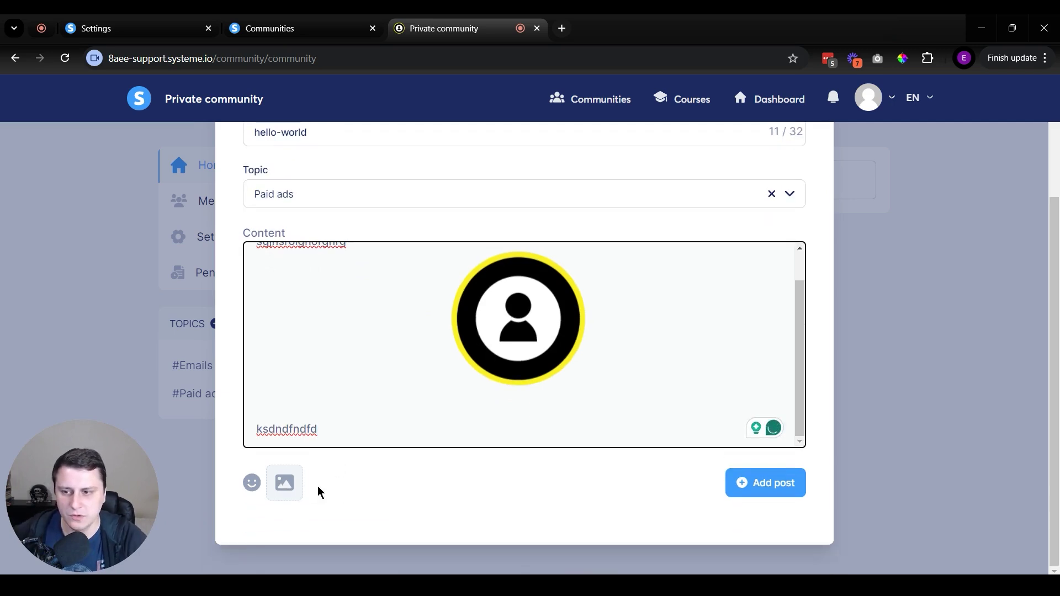
{"action": "left_click", "coordinate": [250, 483]}
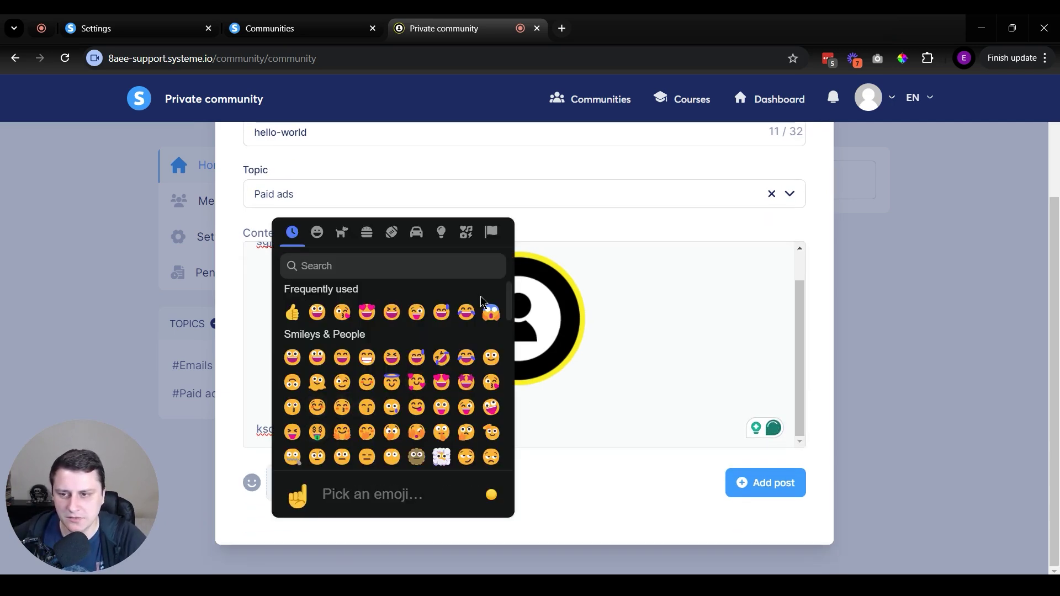
{"action": "left_click", "coordinate": [598, 469]}
{"action": "scroll", "coordinate": [492, 416], "scroll_direction": "up", "scroll_amount": 3}
{"action": "scroll", "coordinate": [385, 445], "scroll_direction": "down", "scroll_amount": 3}
{"action": "left_click", "coordinate": [386, 444]}
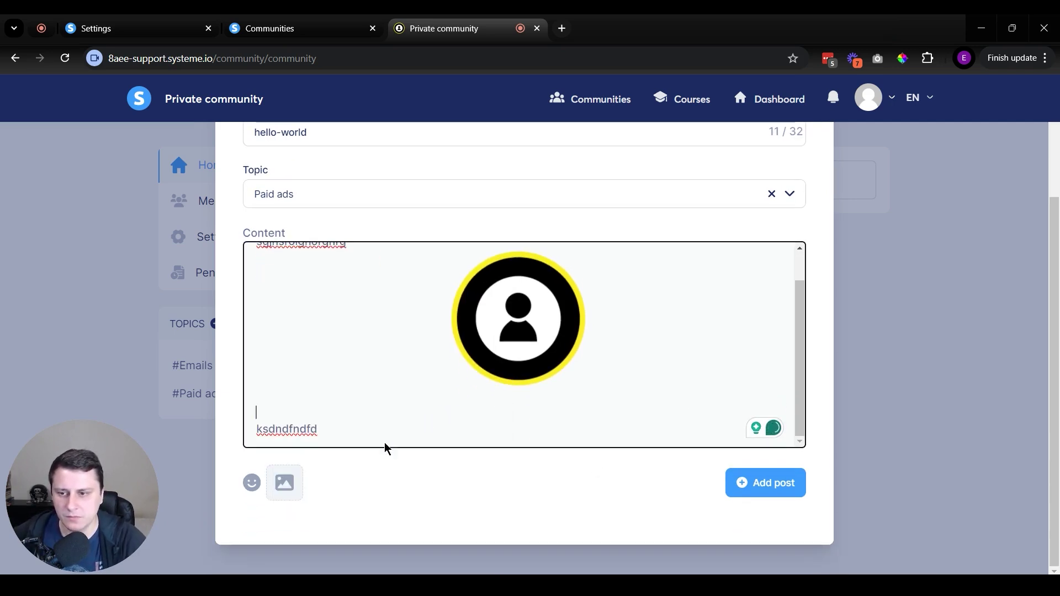
{"action": "left_click", "coordinate": [255, 484]}
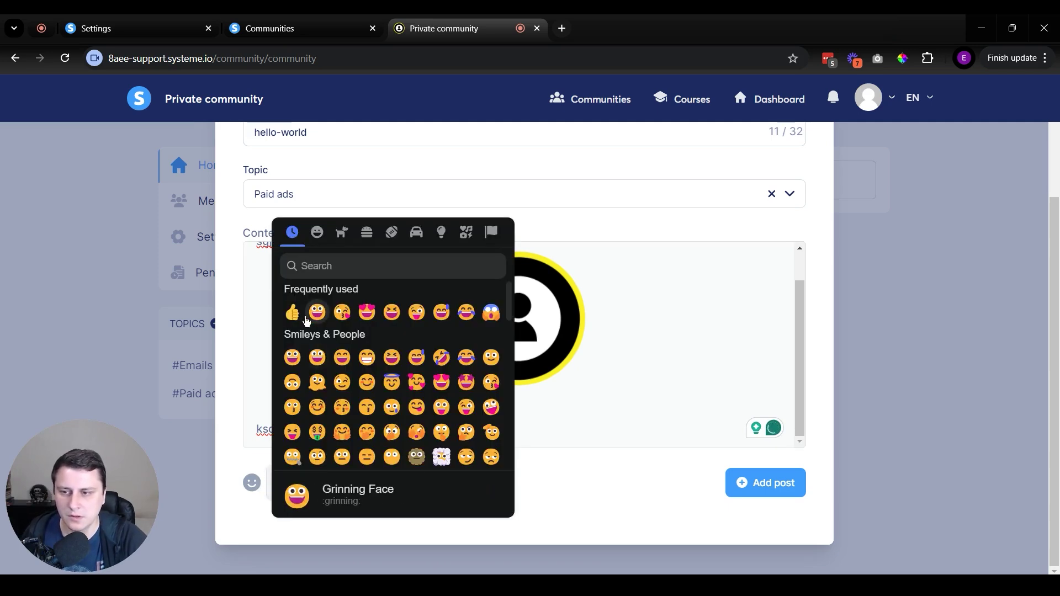
{"action": "left_click", "coordinate": [287, 310]}
{"action": "left_click", "coordinate": [767, 497]}
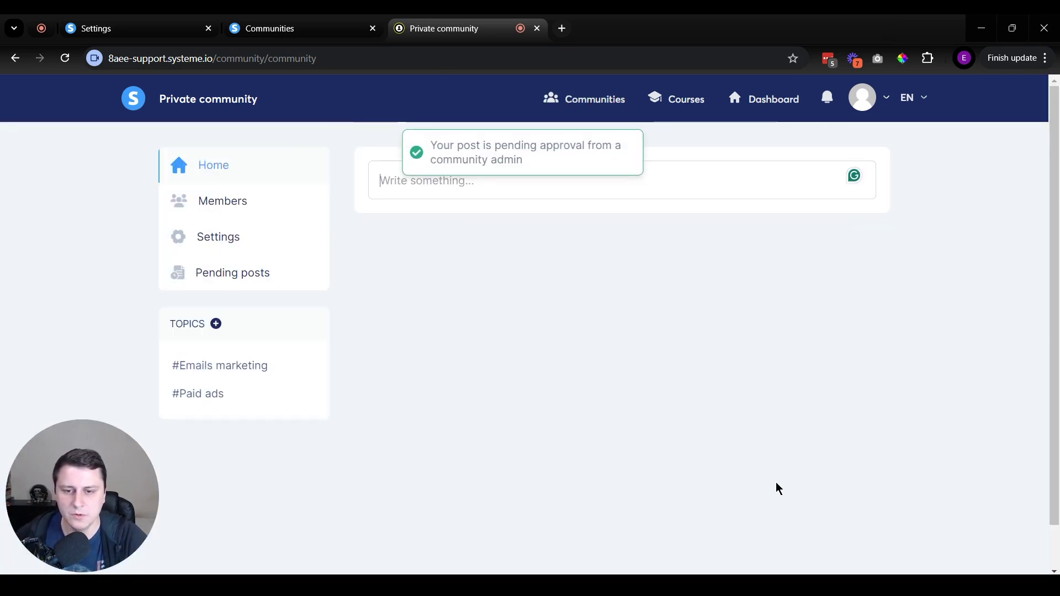
Check Pending posts and notifications, then scroll the Home feed to the published Hello world post.
{"action": "left_click", "coordinate": [287, 265]}
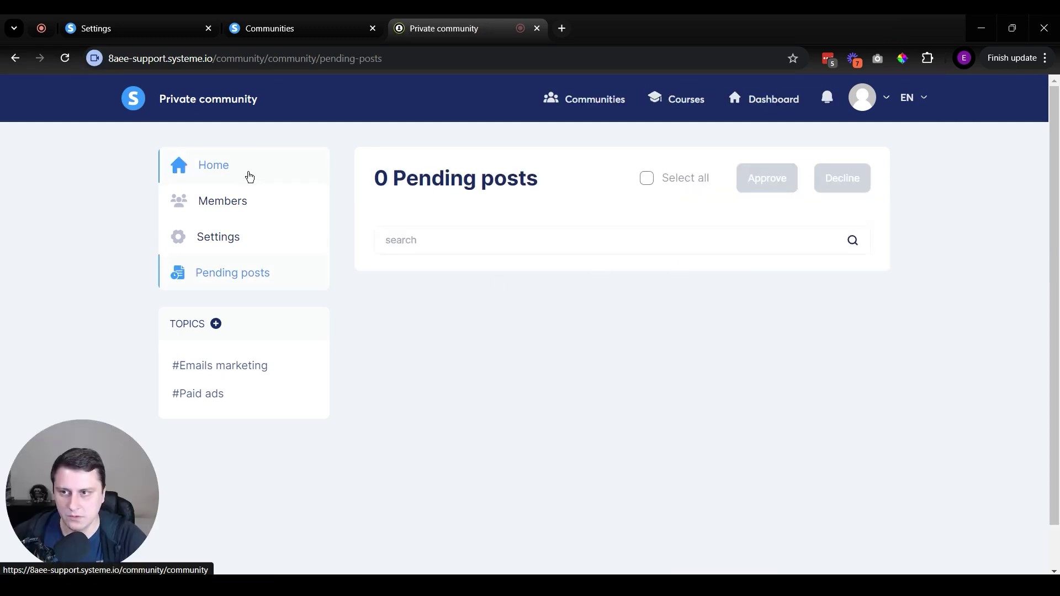
{"action": "left_click", "coordinate": [224, 168]}
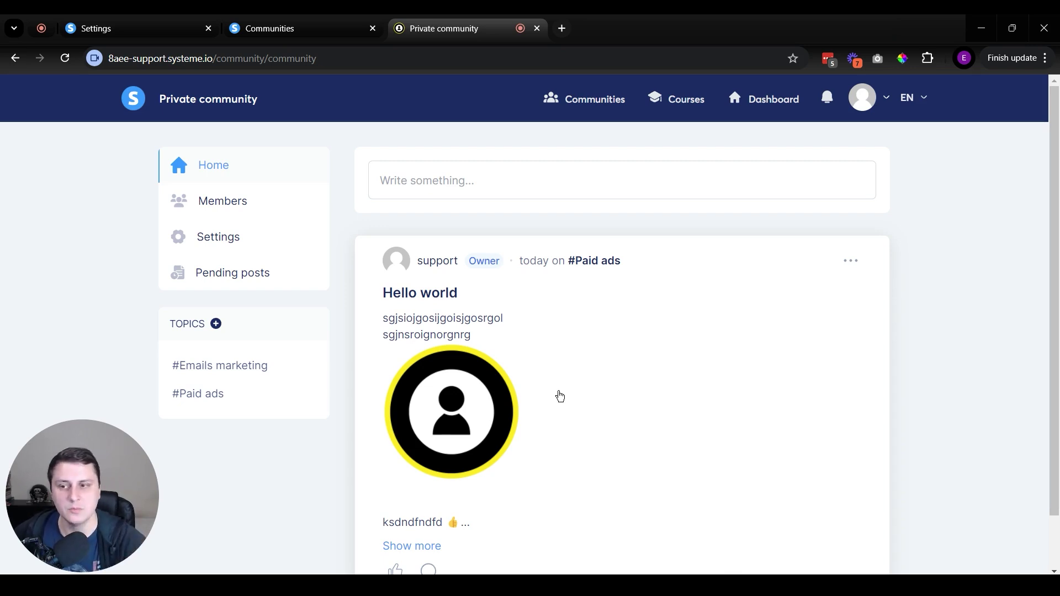
{"action": "left_click", "coordinate": [827, 100]}
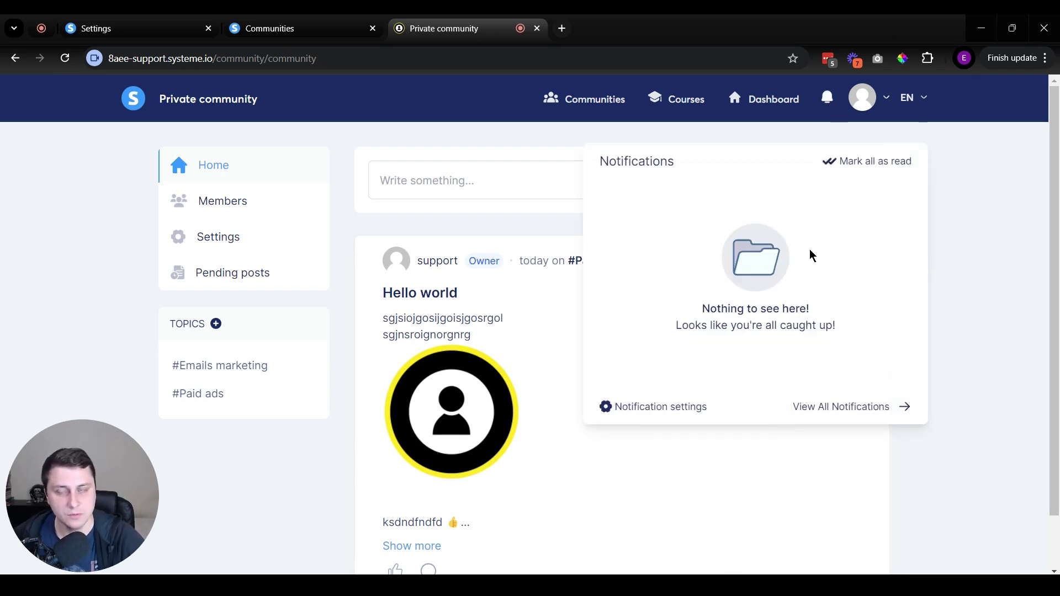
{"action": "left_click", "coordinate": [342, 276]}
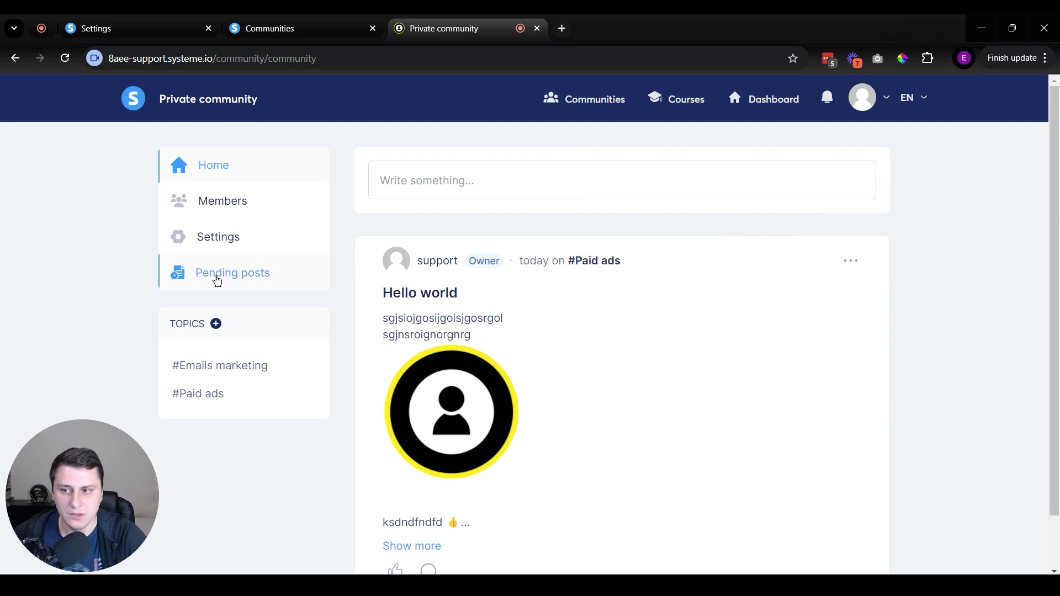
{"action": "left_click", "coordinate": [217, 281]}
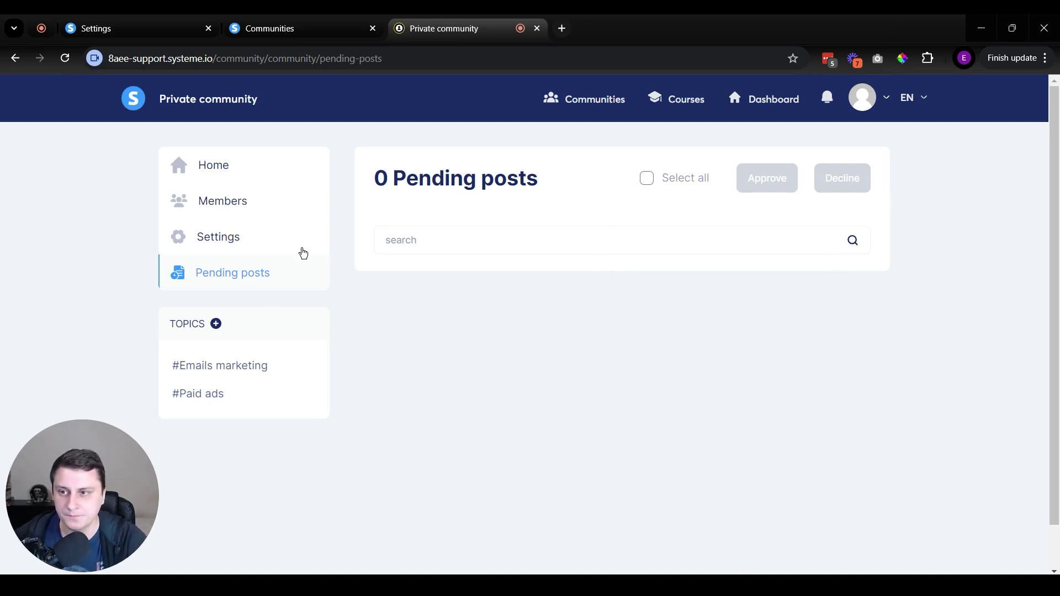
{"action": "left_click", "coordinate": [213, 175]}
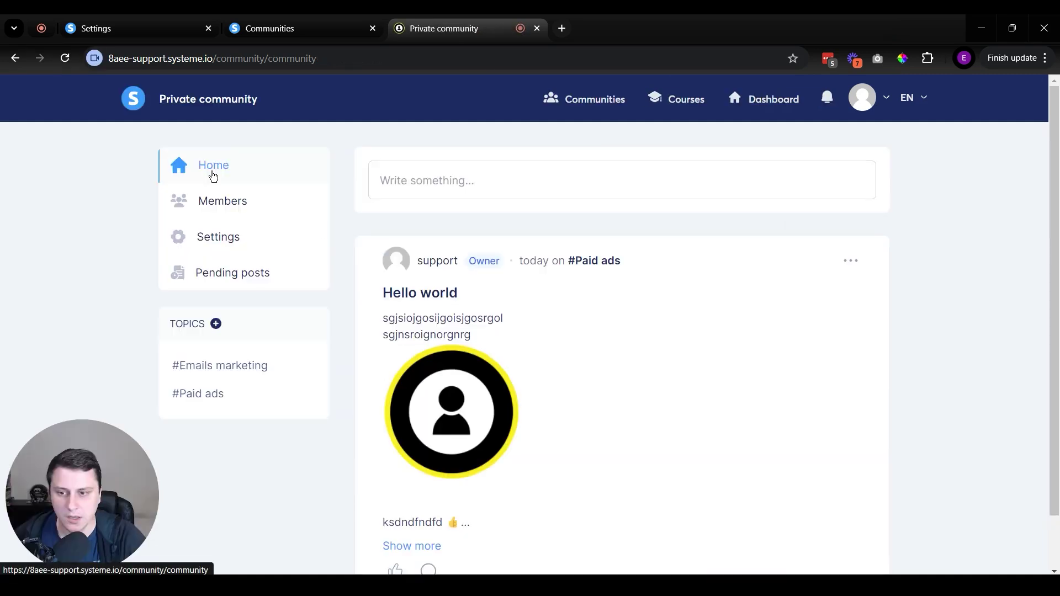
{"action": "scroll", "coordinate": [672, 333], "scroll_direction": "down", "scroll_amount": 1}
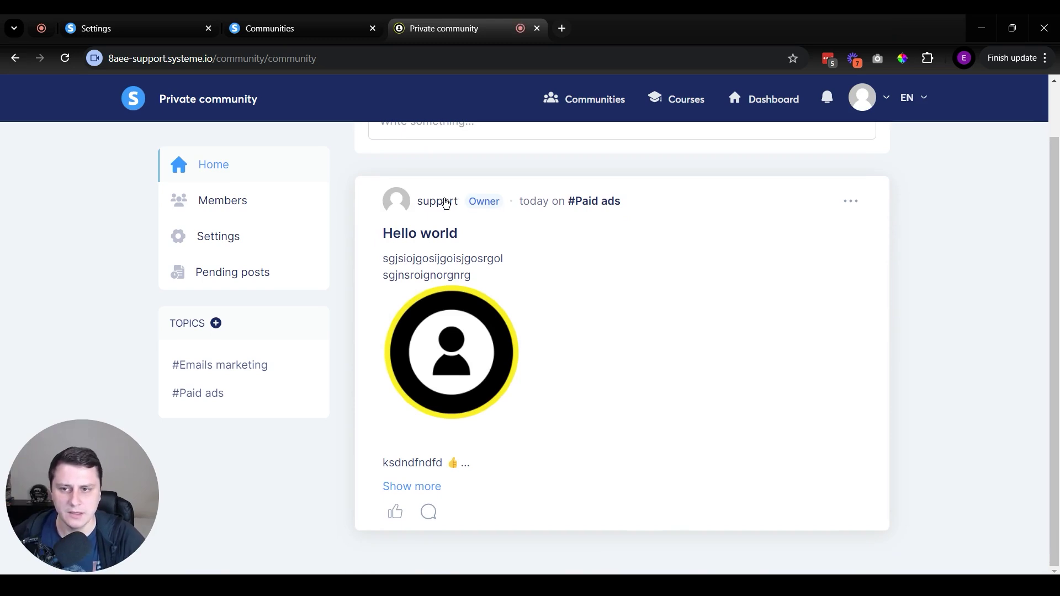
{"action": "left_click", "coordinate": [433, 511]}
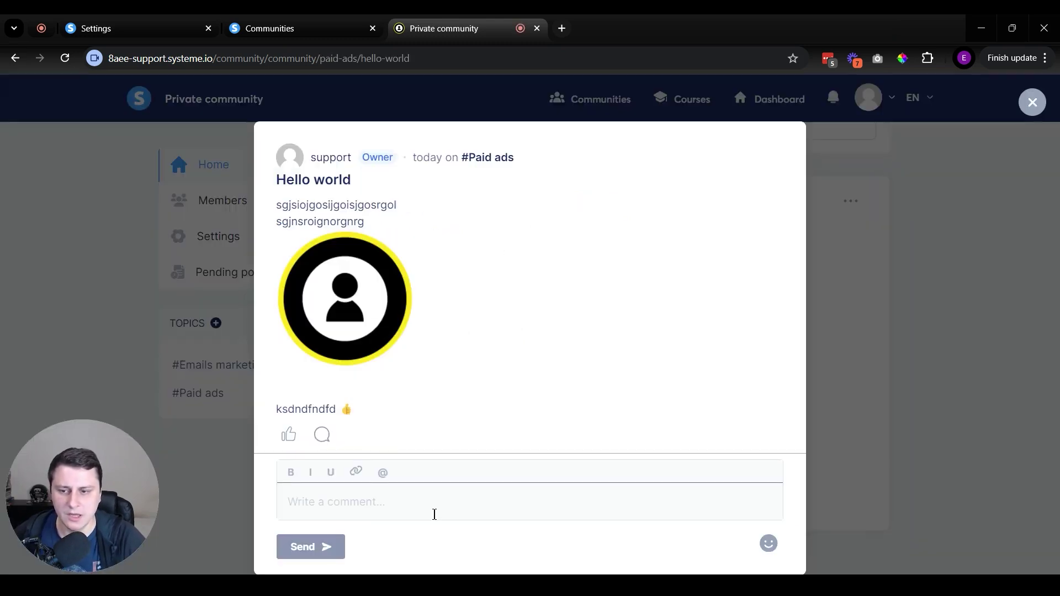
{"action": "left_click", "coordinate": [402, 500]}
{"action": "type", "text": "sdfgsdrfg"}
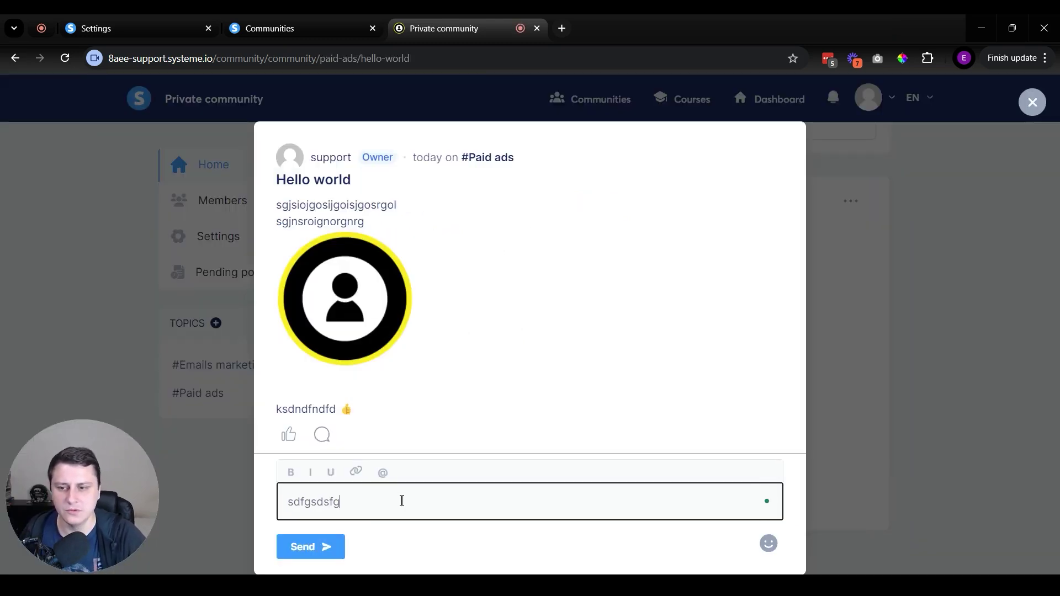
{"action": "key", "text": "ctrl+a"}
{"action": "key", "text": "BackSpace"}
{"action": "type", "text": "@"}
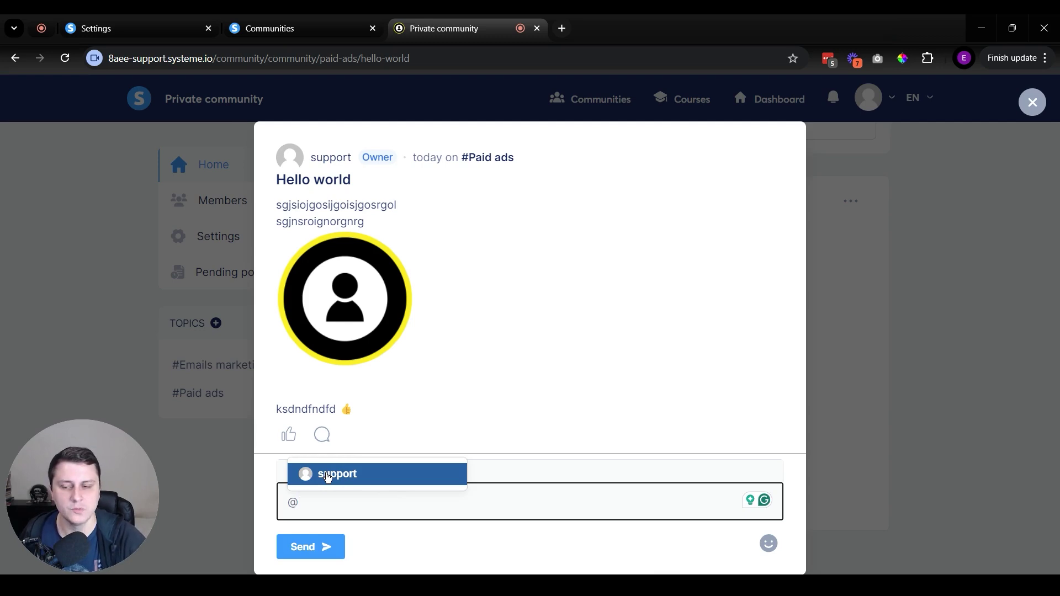
{"action": "left_click", "coordinate": [327, 475]}
{"action": "mouse_move", "coordinate": [318, 502]}
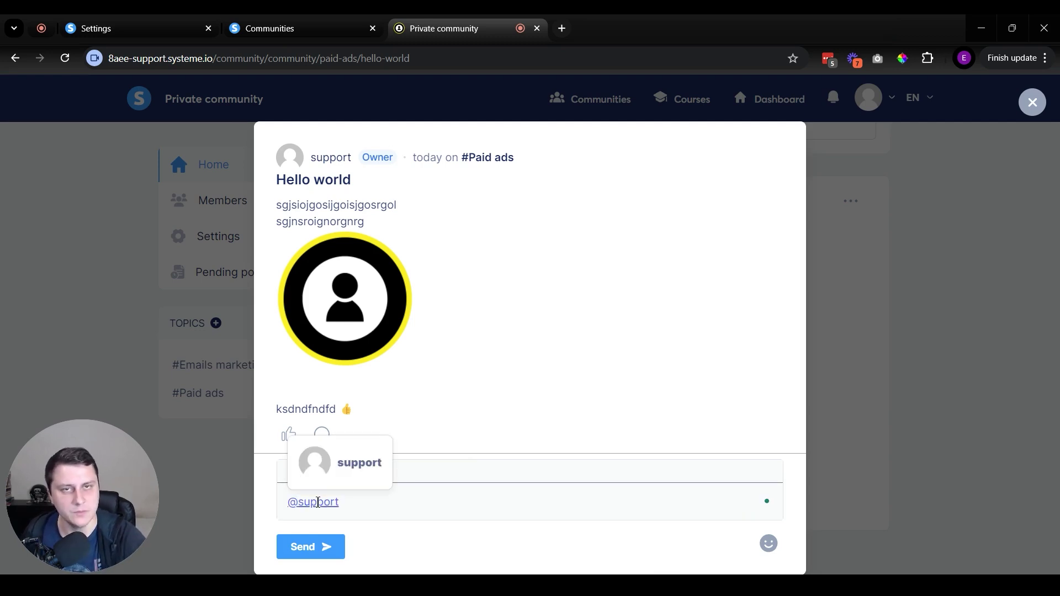
{"action": "left_click", "coordinate": [436, 498]}
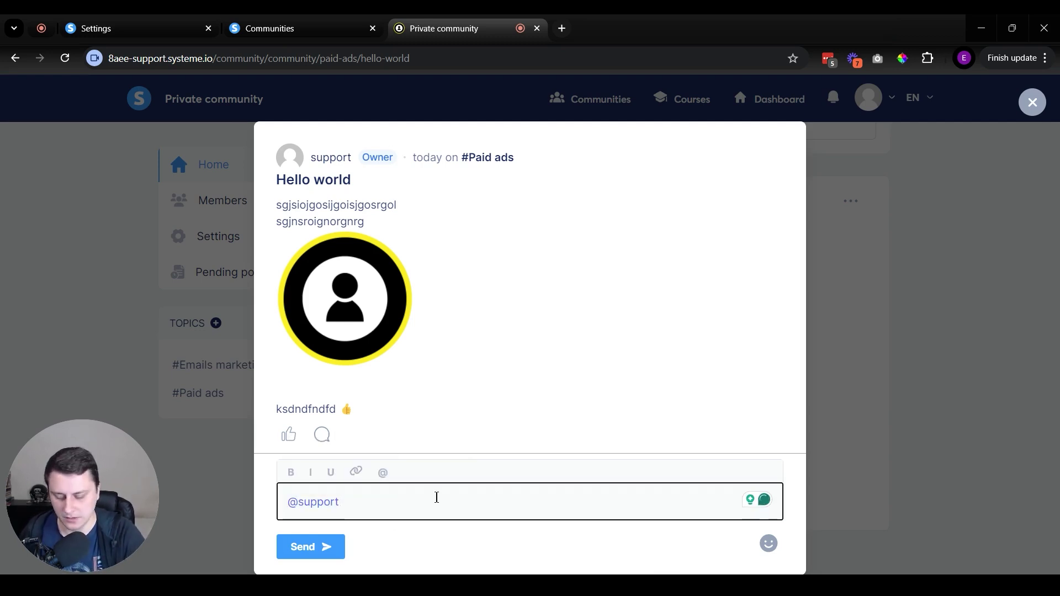
{"action": "type", "text": "hey xfaasdfd"}
{"action": "type", "text": "sfasdfsdfsdfsdfsdff"}
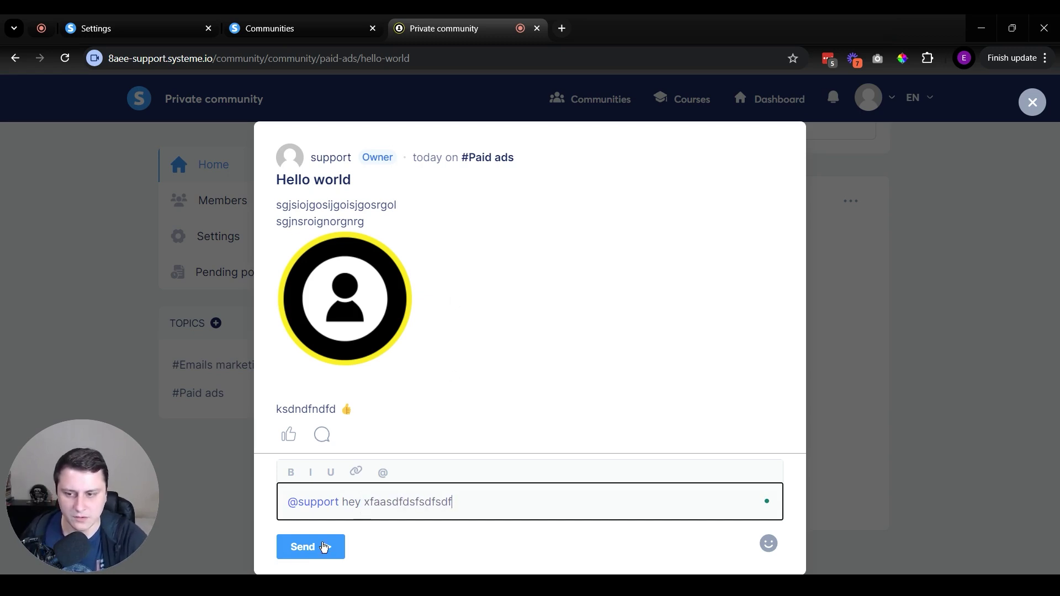
{"action": "left_click", "coordinate": [300, 547]}
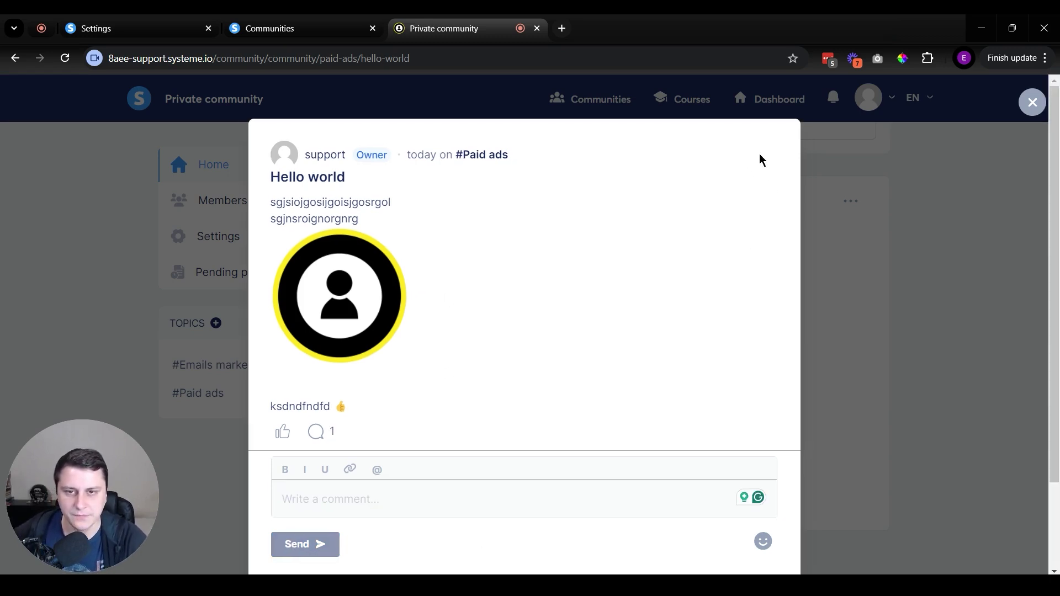
Like the new comment, then start writing another comment.
{"action": "scroll", "coordinate": [746, 253], "scroll_direction": "down", "scroll_amount": 2}
{"action": "mouse_move", "coordinate": [350, 519]}
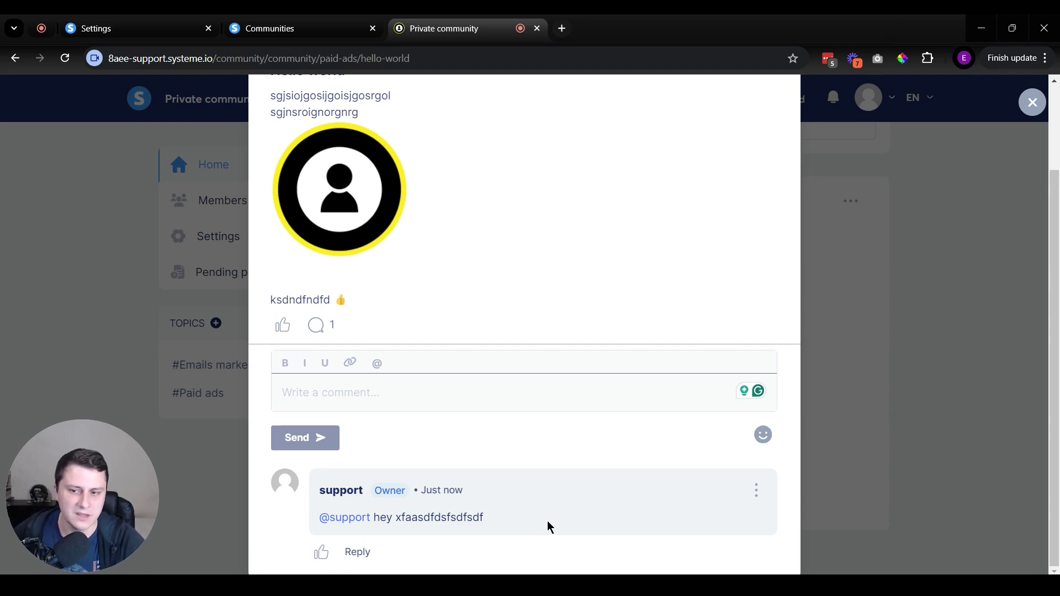
{"action": "left_click", "coordinate": [326, 557]}
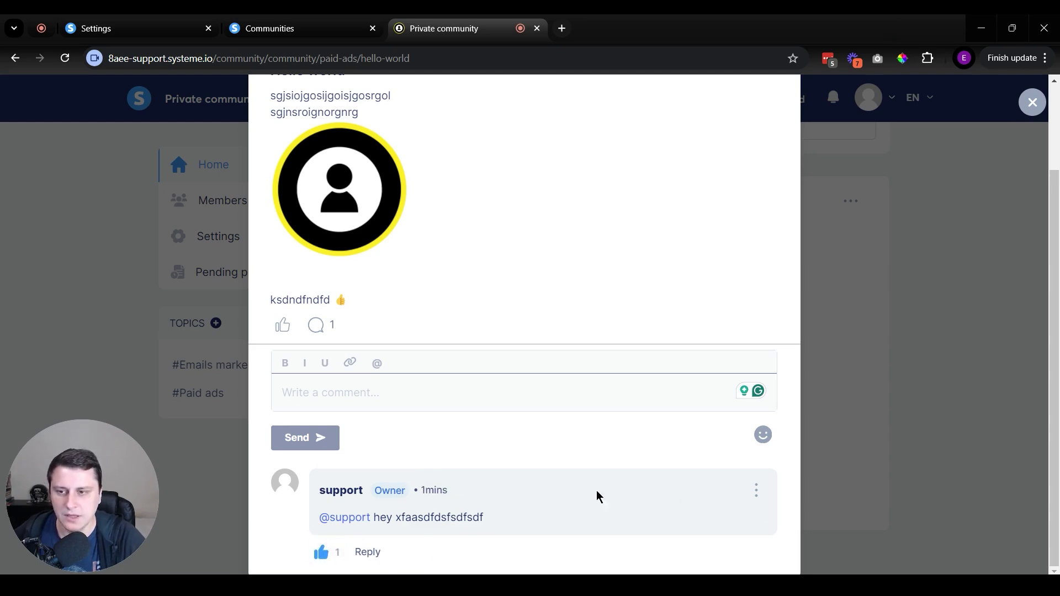
{"action": "left_click", "coordinate": [579, 397]}
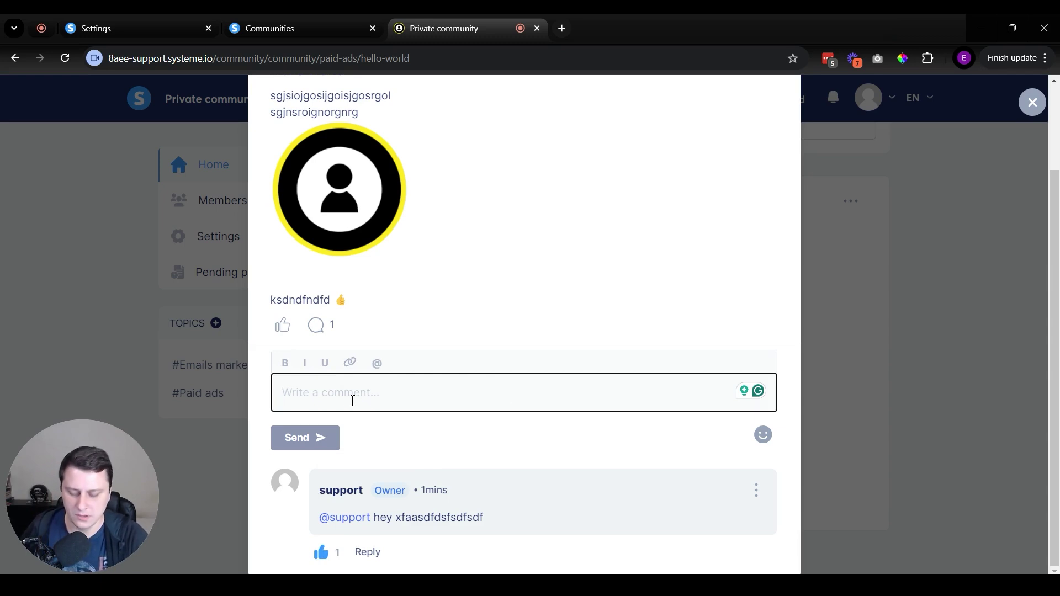
{"action": "type", "text": "google.c"}
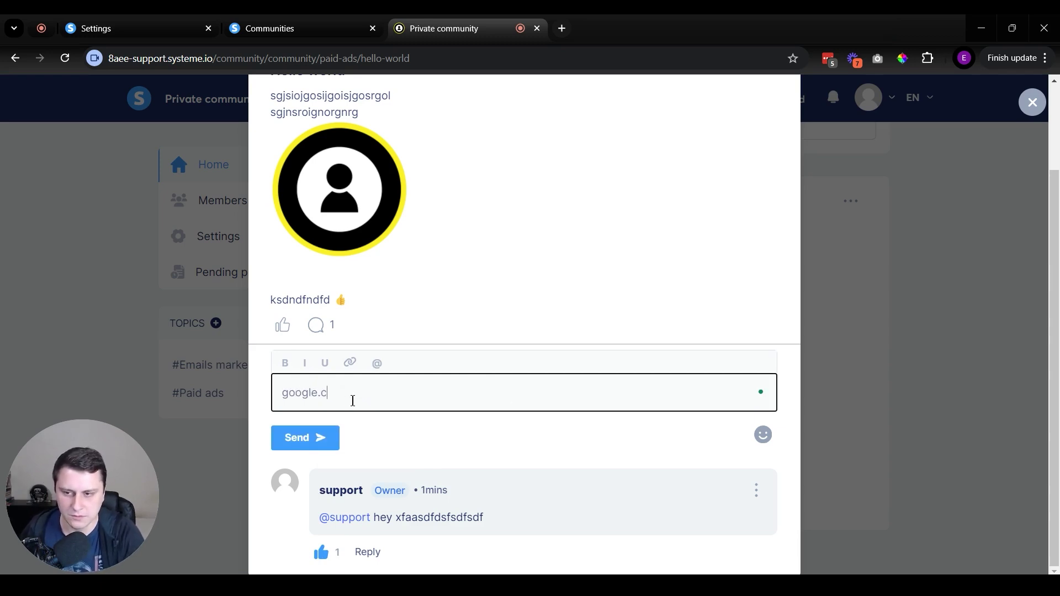
{"action": "type", "text": "omwww."}
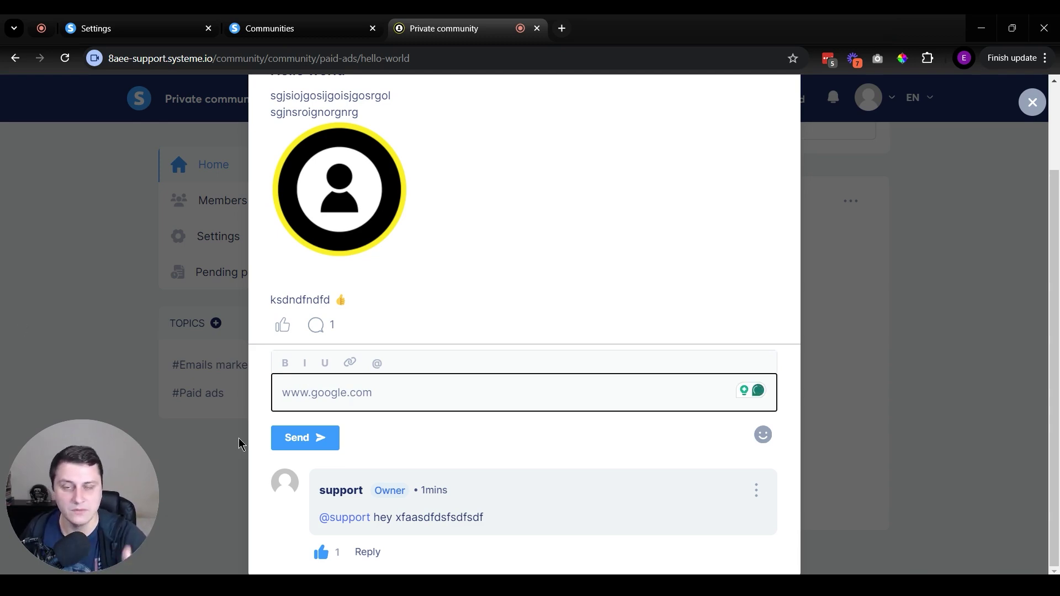
{"action": "left_click", "coordinate": [324, 441]}
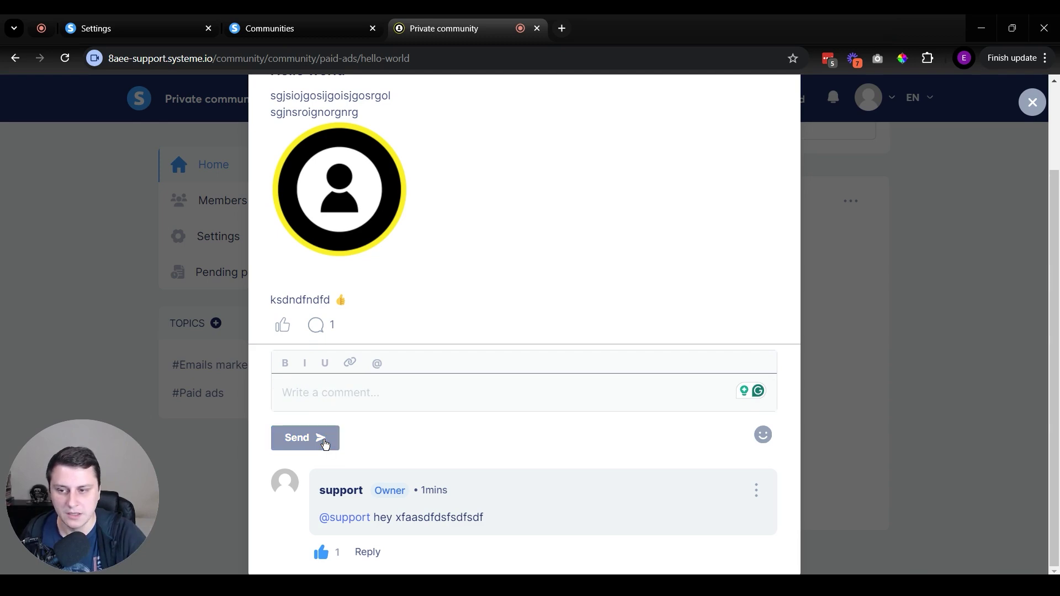
{"action": "scroll", "coordinate": [348, 430], "scroll_direction": "down", "scroll_amount": 2}
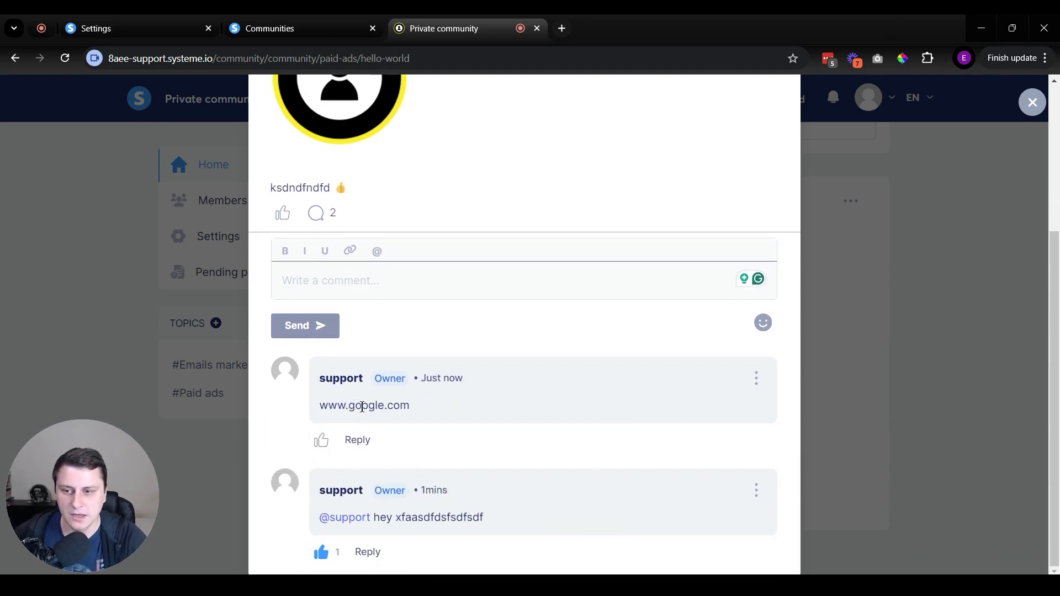
{"action": "triple_click", "coordinate": [362, 407]}
{"action": "left_click", "coordinate": [467, 407]}
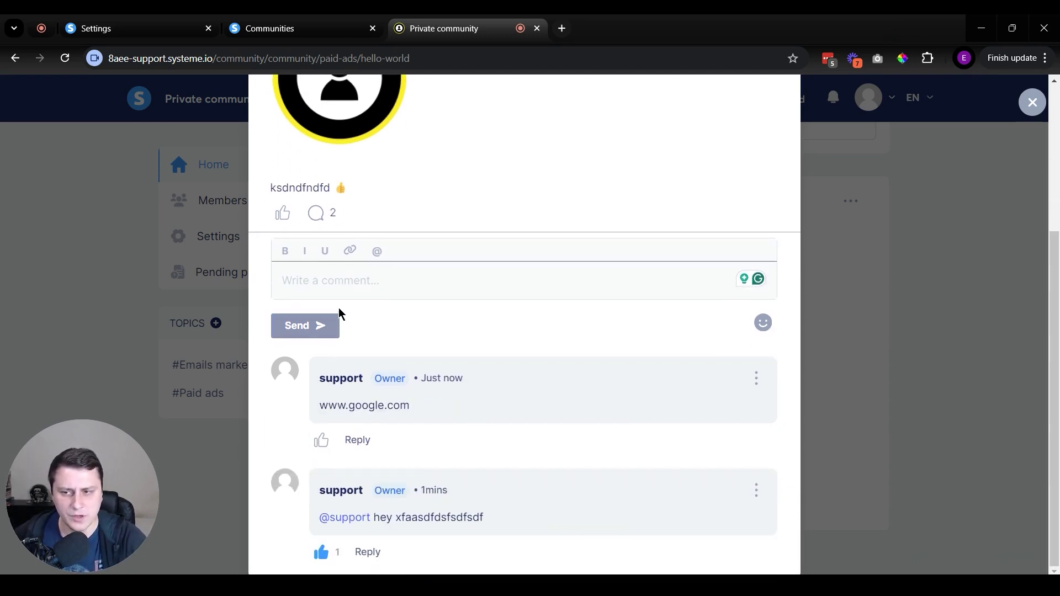
{"action": "left_click", "coordinate": [338, 289]}
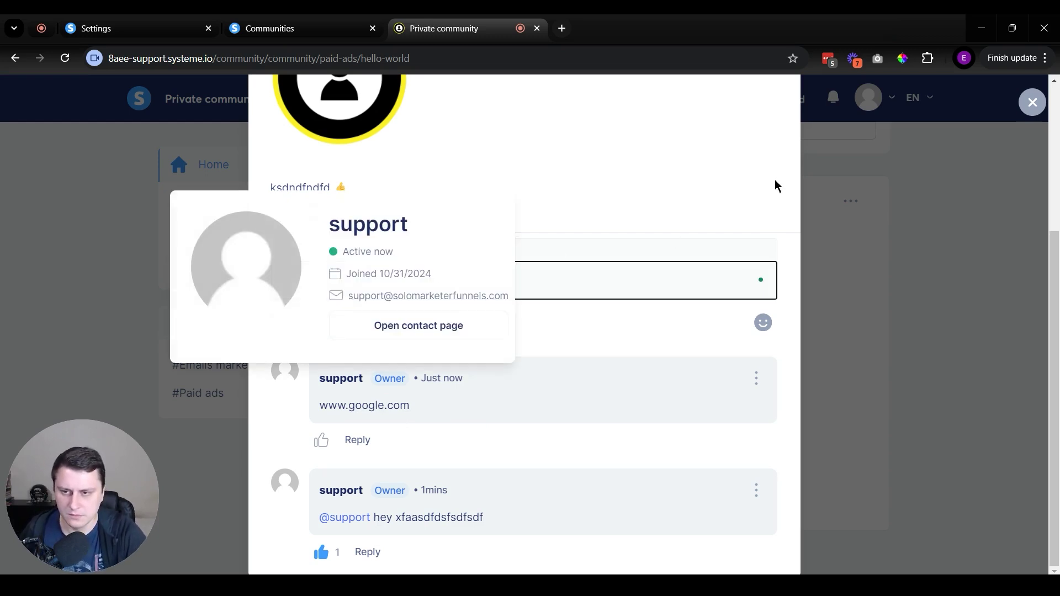
{"action": "type", "text": "Check it out HERE."}
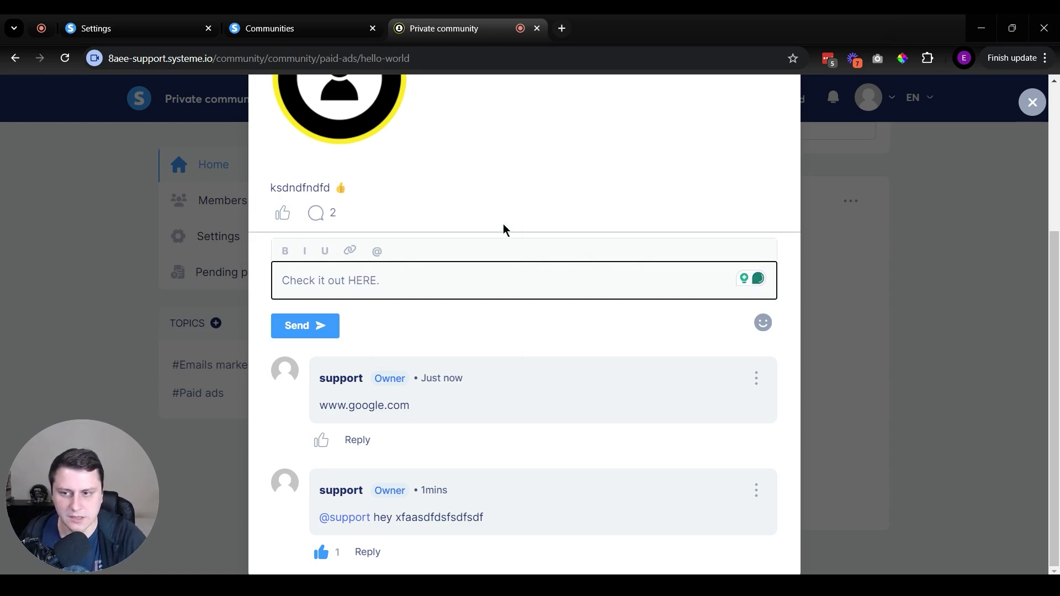
{"action": "double_click", "coordinate": [362, 280]}
{"action": "left_click", "coordinate": [349, 250]}
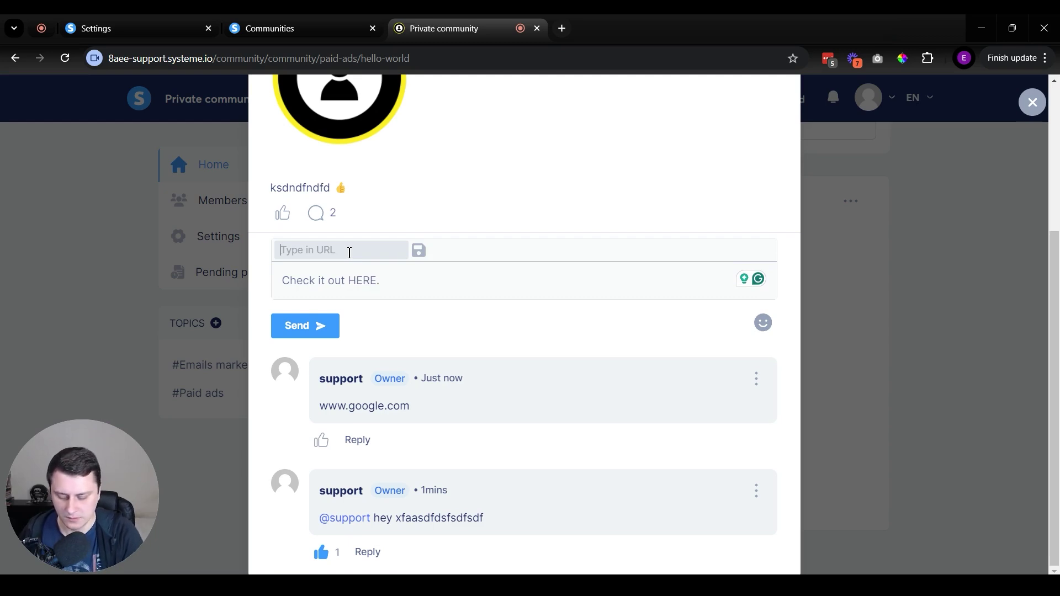
{"action": "type", "text": "www.google.com"}
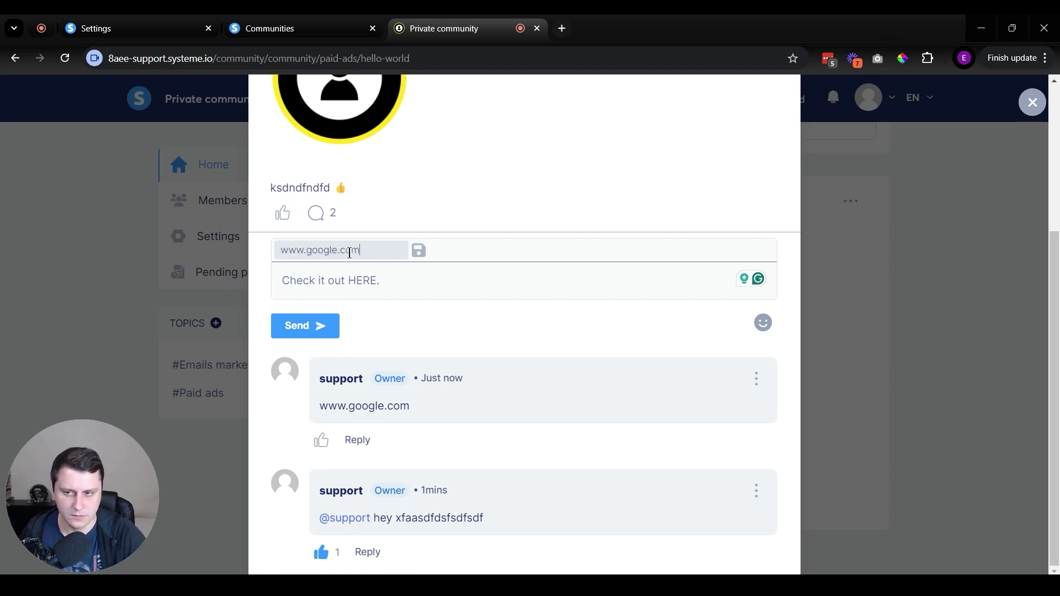
{"action": "left_click", "coordinate": [419, 250]}
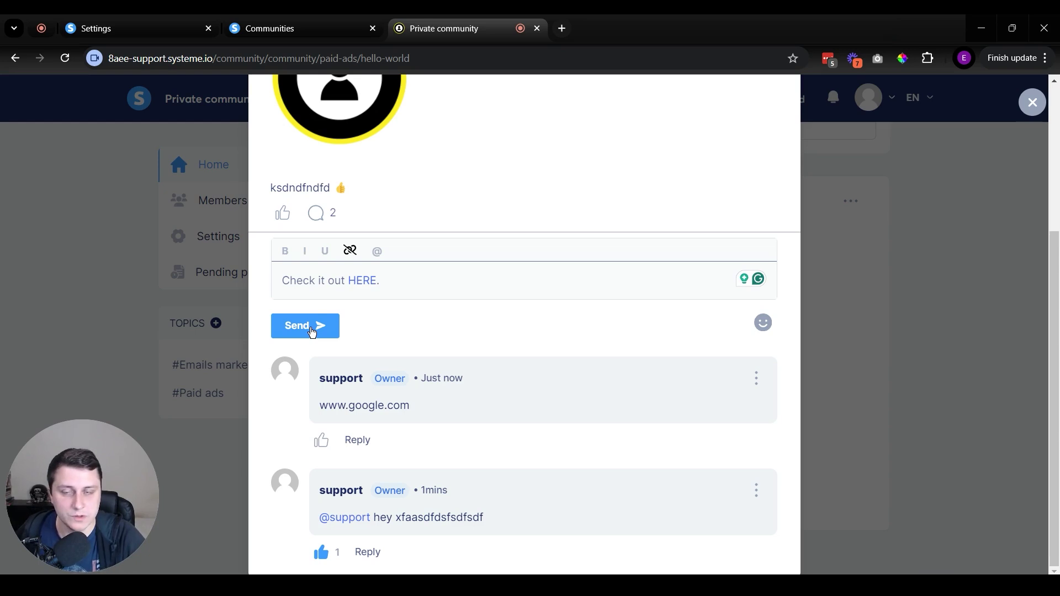
{"action": "left_click", "coordinate": [312, 331]}
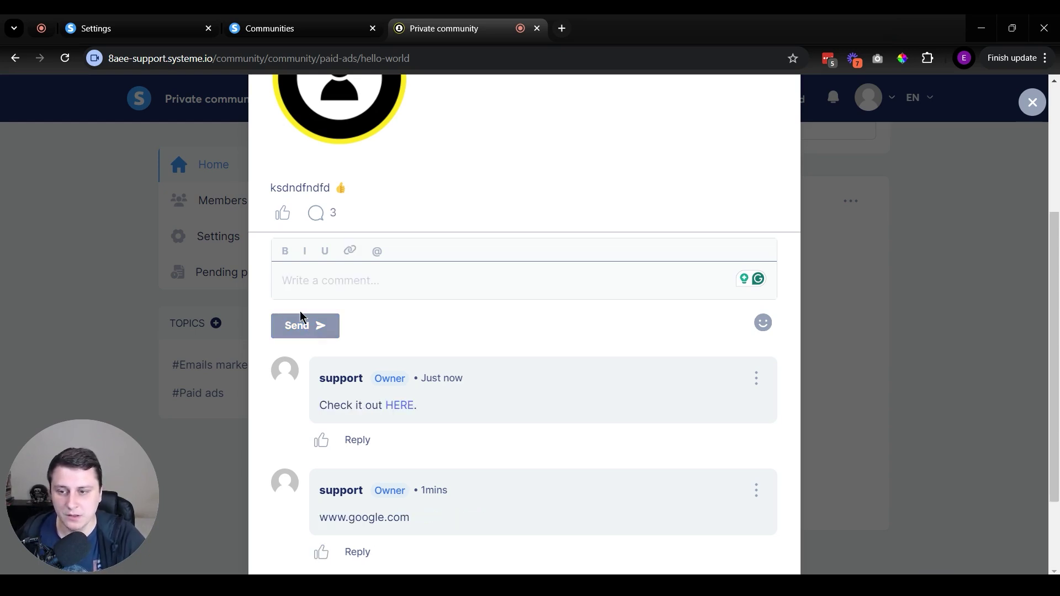
View the comment author's profile card, then close the post to return to the feed.
{"action": "scroll", "coordinate": [471, 312], "scroll_direction": "down", "scroll_amount": 1}
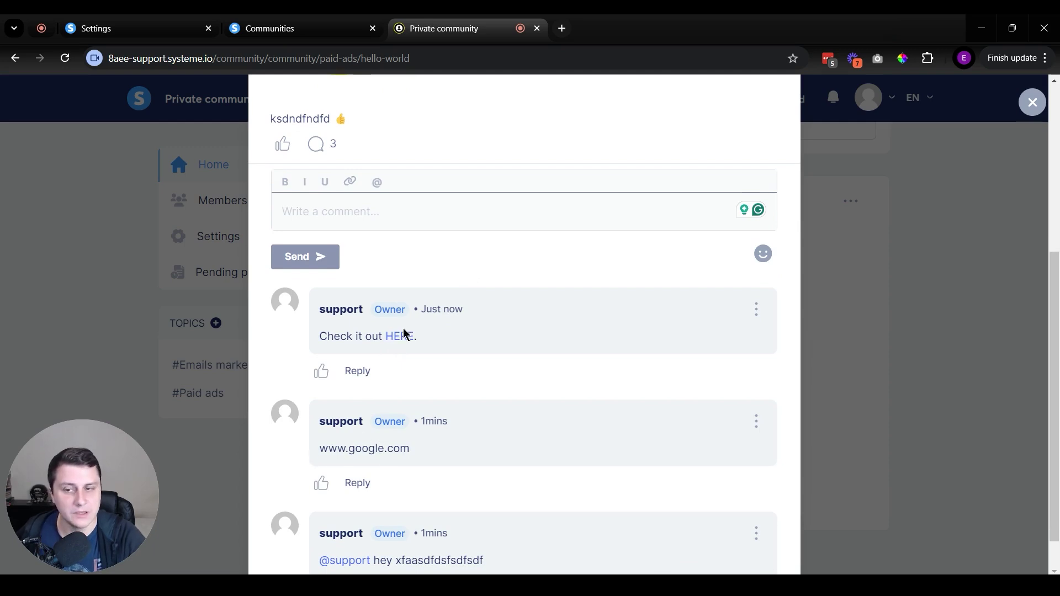
{"action": "left_click", "coordinate": [405, 336]}
{"action": "scroll", "coordinate": [651, 345], "scroll_direction": "up", "scroll_amount": 5}
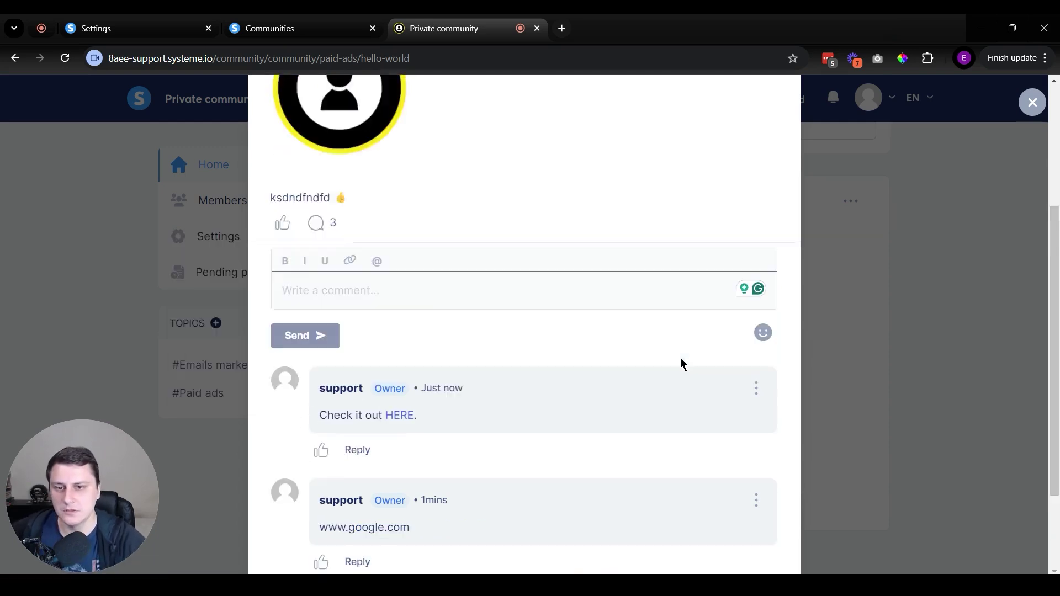
{"action": "left_click", "coordinate": [961, 426]}
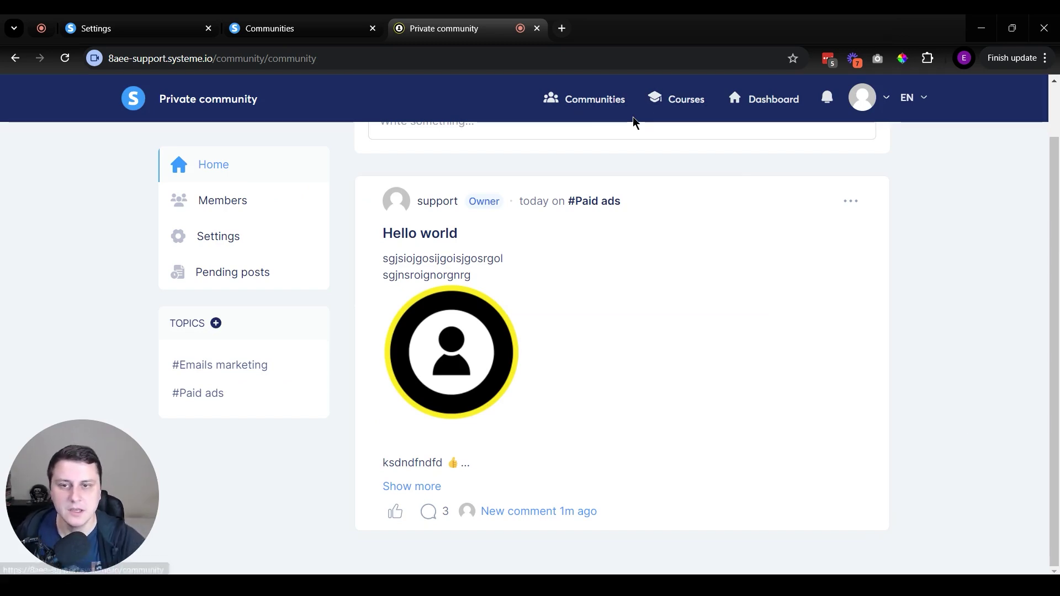
In the Communities tab, select Private community's home page URL ending /community/community.
{"action": "left_click", "coordinate": [323, 17]}
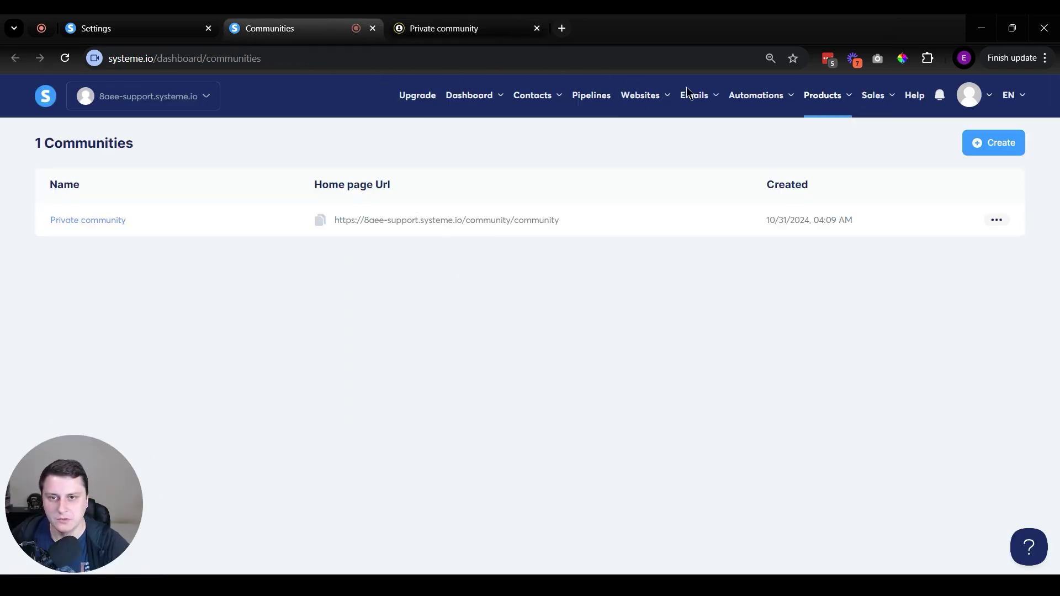
{"action": "mouse_move", "coordinate": [478, 103]}
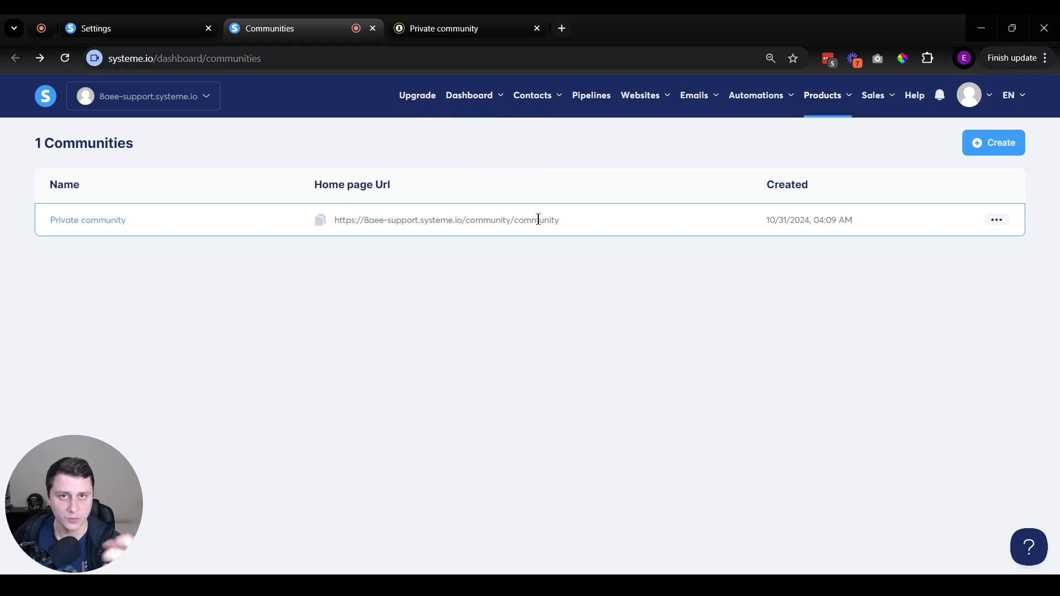
{"action": "left_click_drag", "start_coordinate": [560, 219], "coordinate": [340, 257]}
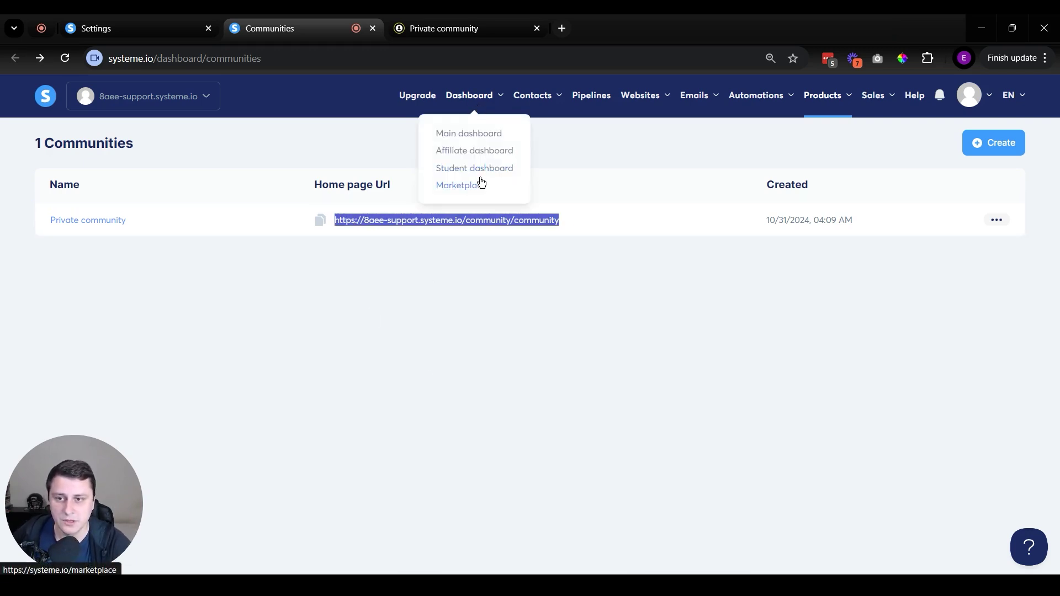
Browse the Student dashboard's courses and communities, open the Systeme.io community, then the main Dashboard.
{"action": "left_click", "coordinate": [479, 169]}
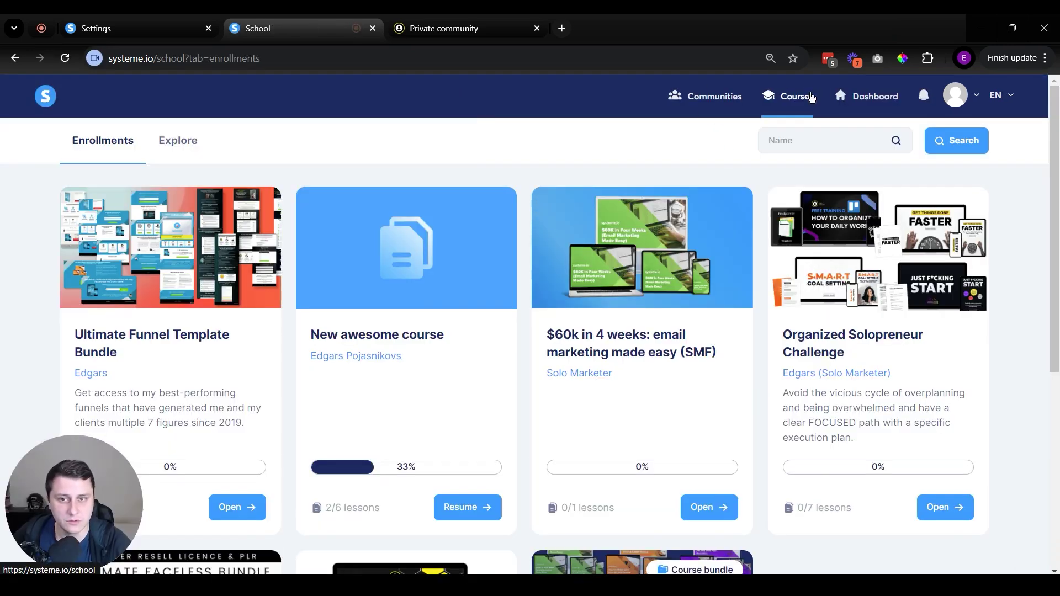
{"action": "left_click", "coordinate": [717, 104]}
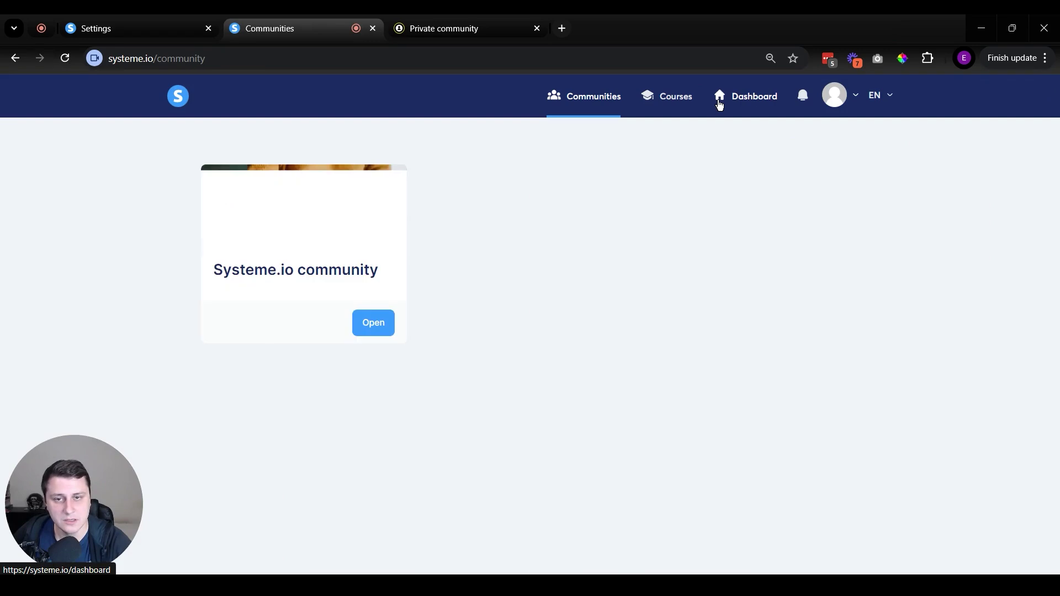
{"action": "left_click", "coordinate": [679, 108]}
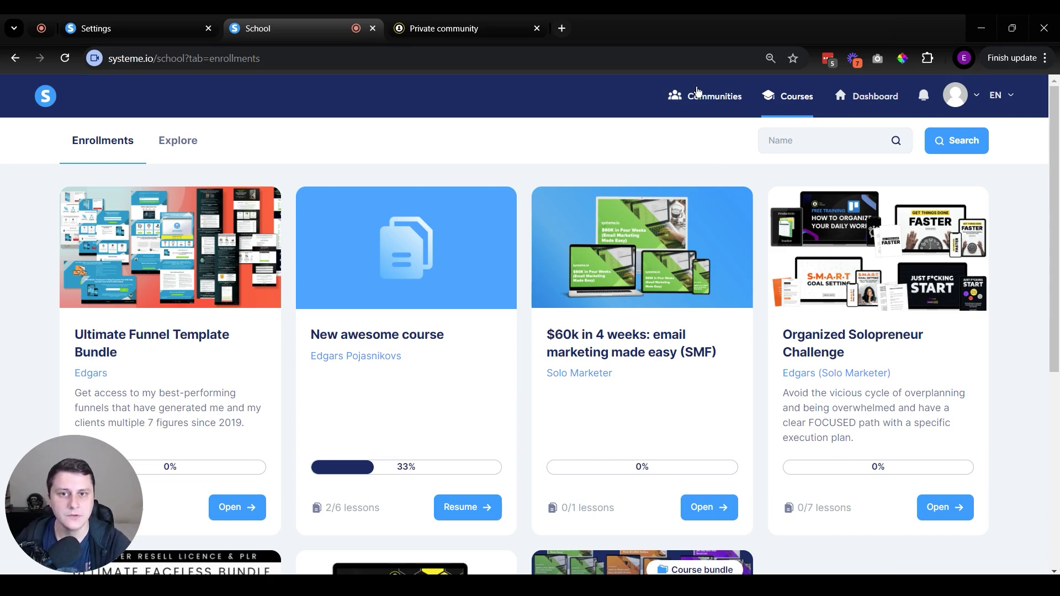
{"action": "left_click", "coordinate": [720, 106]}
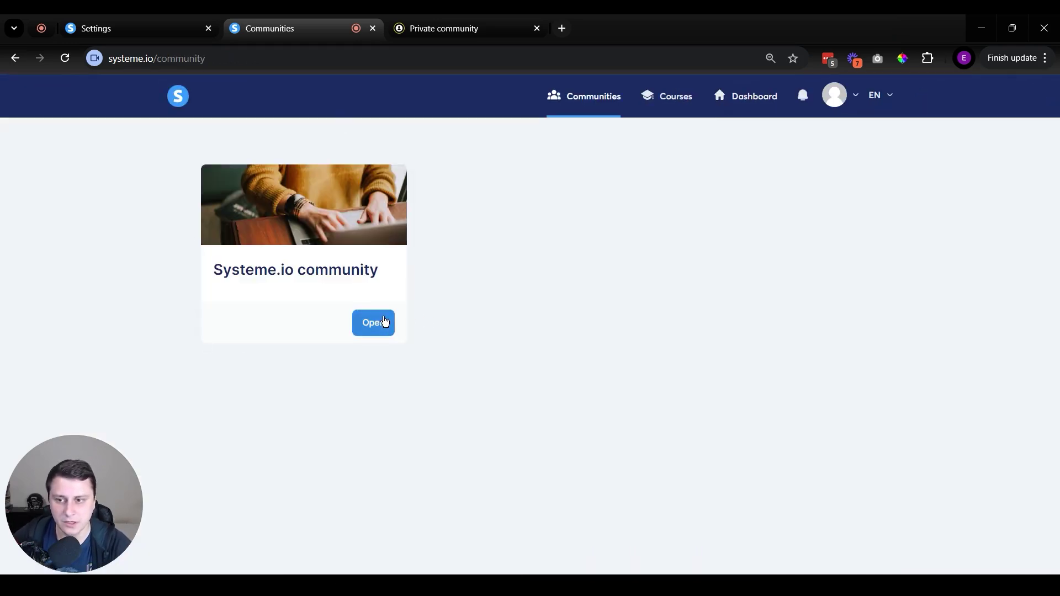
{"action": "left_click", "coordinate": [385, 322]}
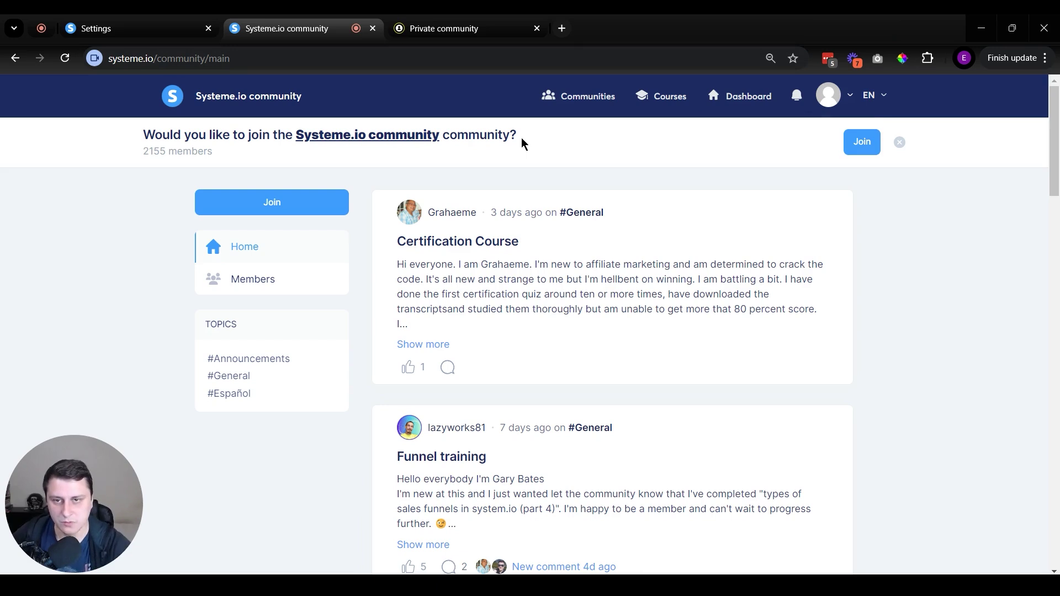
{"action": "left_click", "coordinate": [748, 97]}
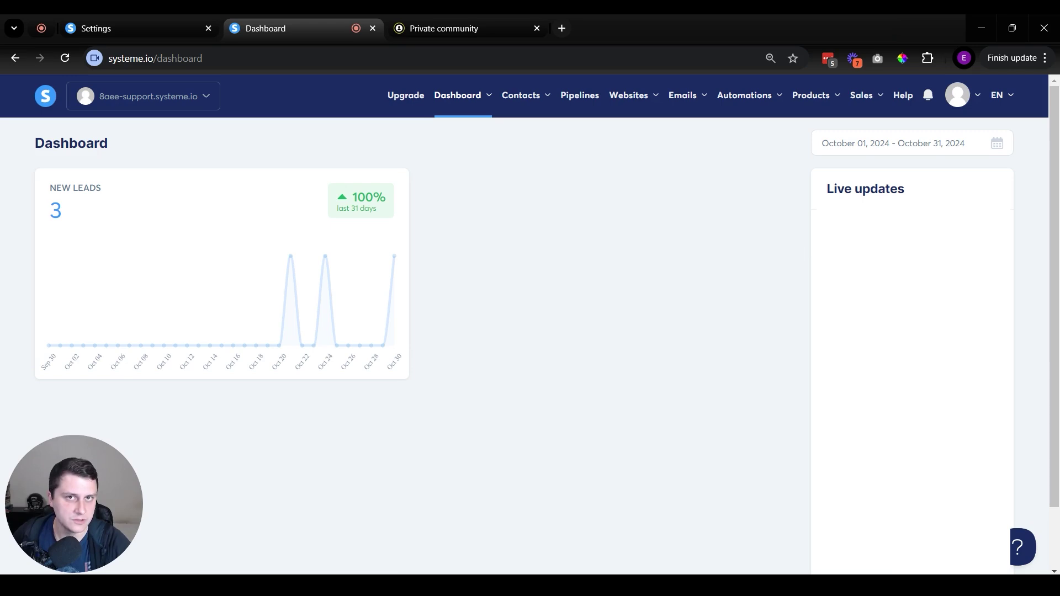
Open and dismiss the Notifications dropdown, leaving the dashboard showing 3 new leads.
{"action": "left_click", "coordinate": [928, 102]}
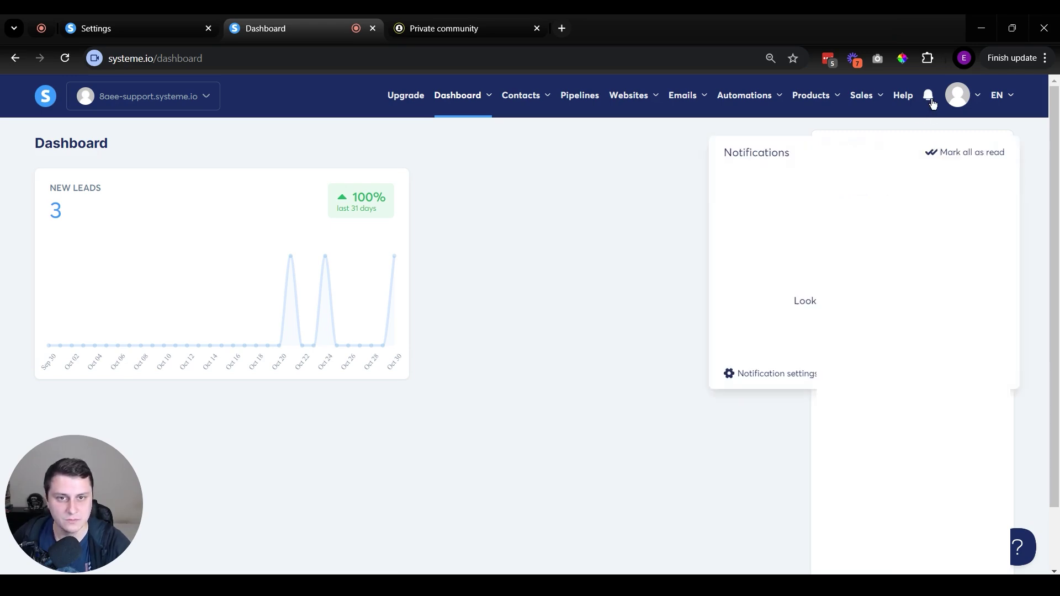
{"action": "left_click", "coordinate": [928, 100]}
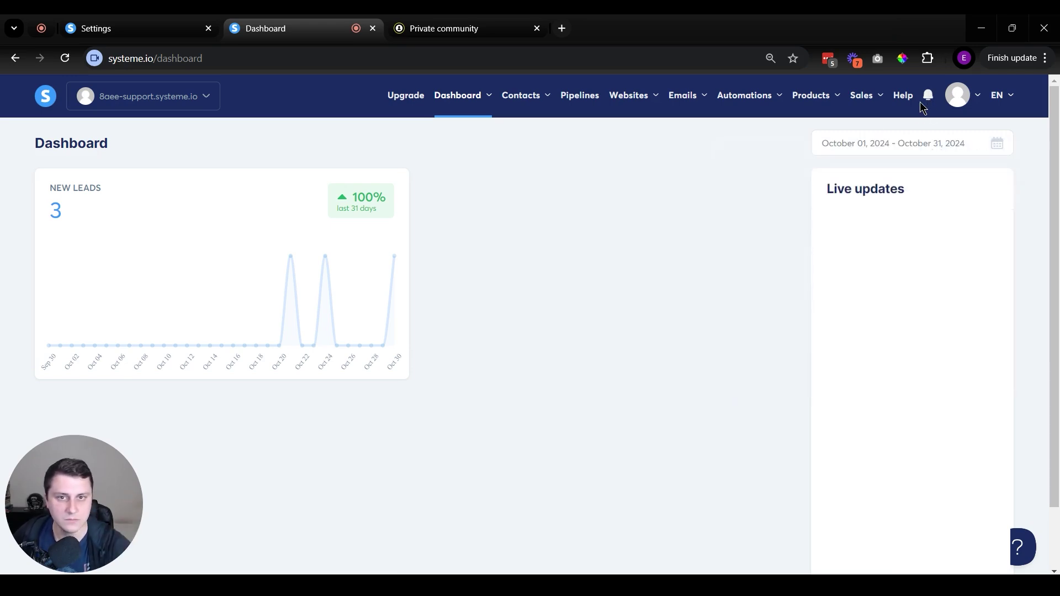
{"action": "left_click", "coordinate": [928, 98]}
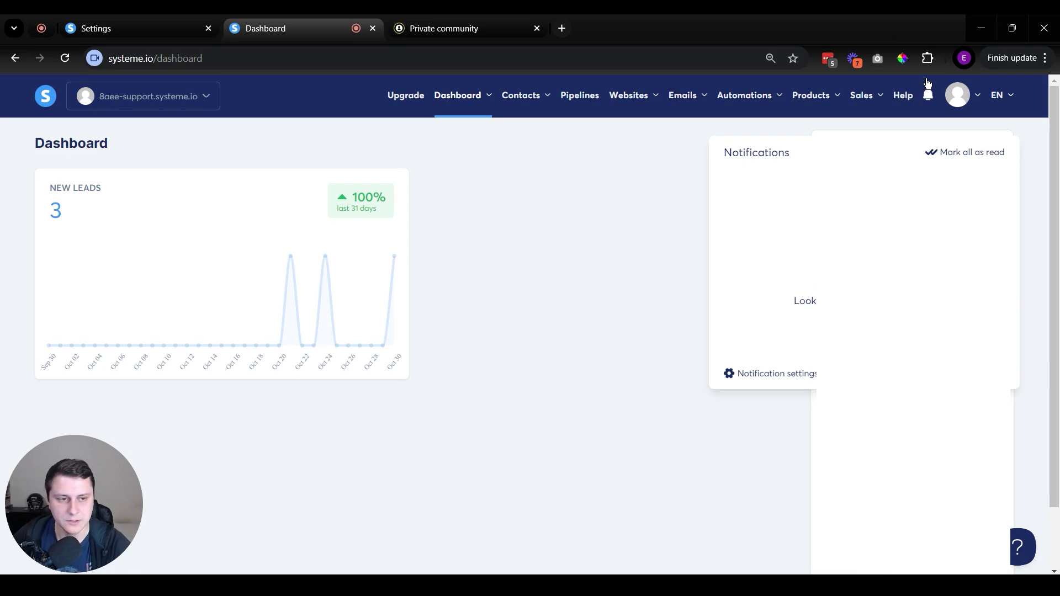
{"action": "left_click", "coordinate": [491, 277]}
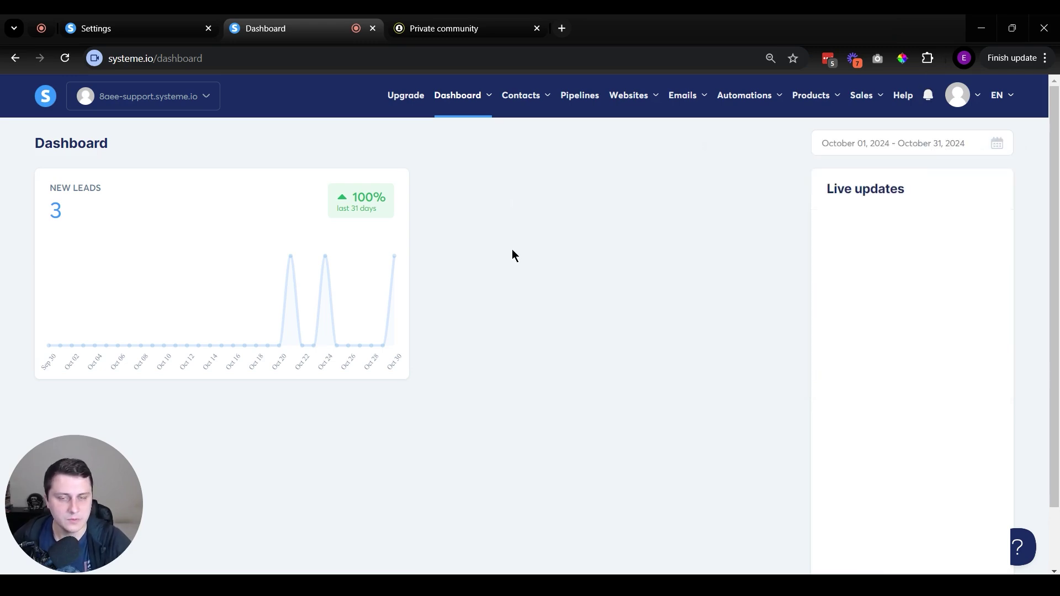
{"action": "mouse_move", "coordinate": [734, 104]}
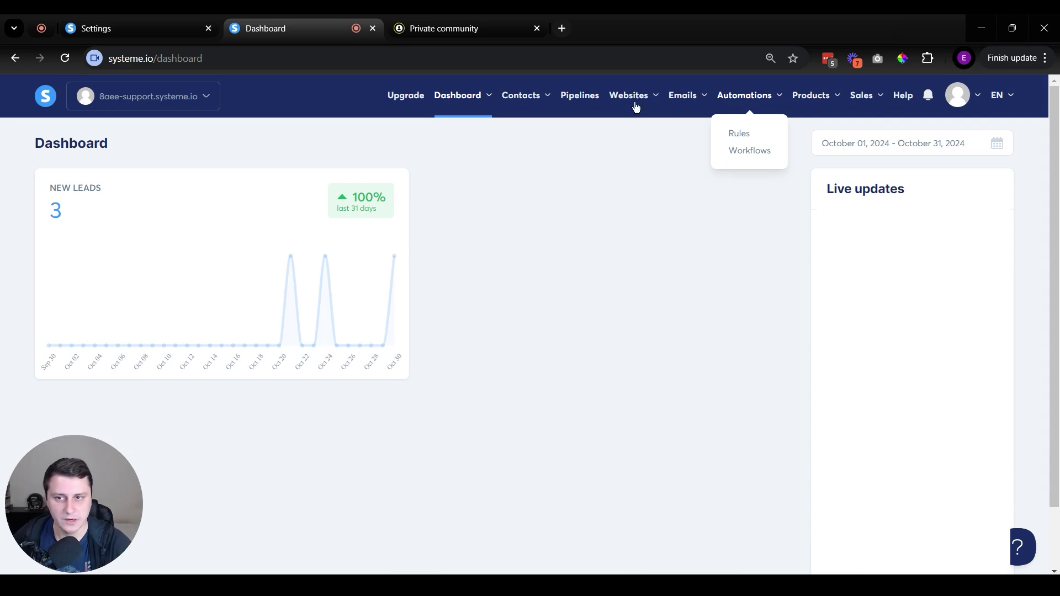
Preview the Lead gen funnel's squeeze page in a new tab, then show the empty Automations Rules list.
{"action": "mouse_move", "coordinate": [629, 99]}
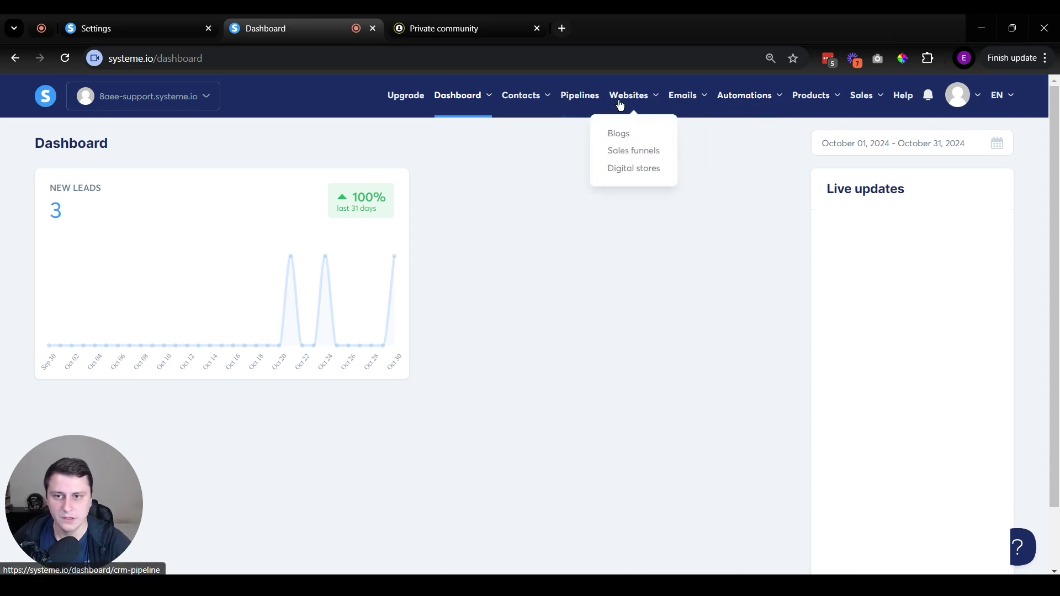
{"action": "left_click", "coordinate": [626, 159]}
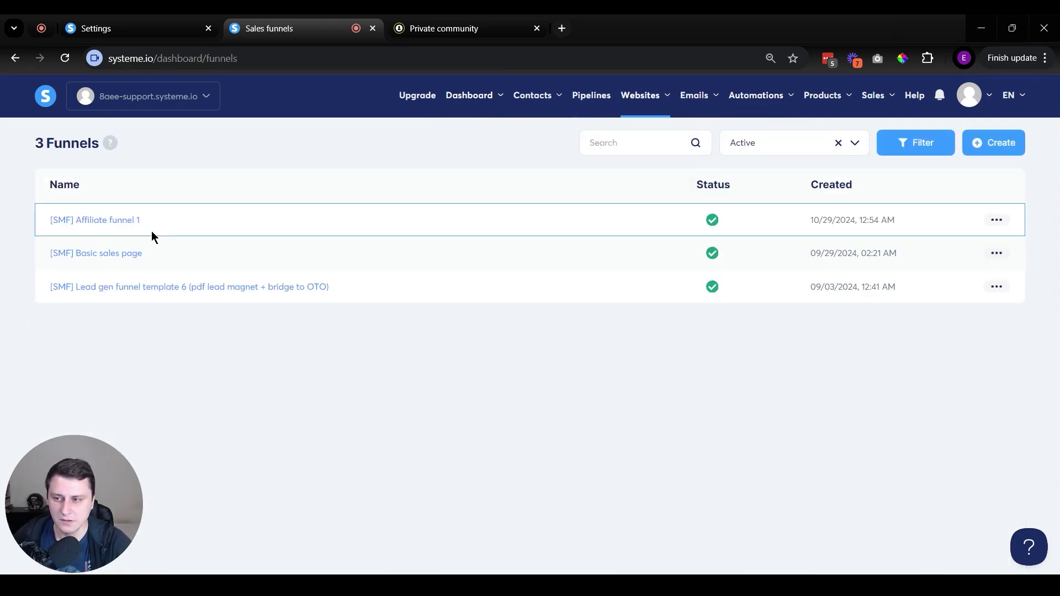
{"action": "middle_click", "coordinate": [157, 284]}
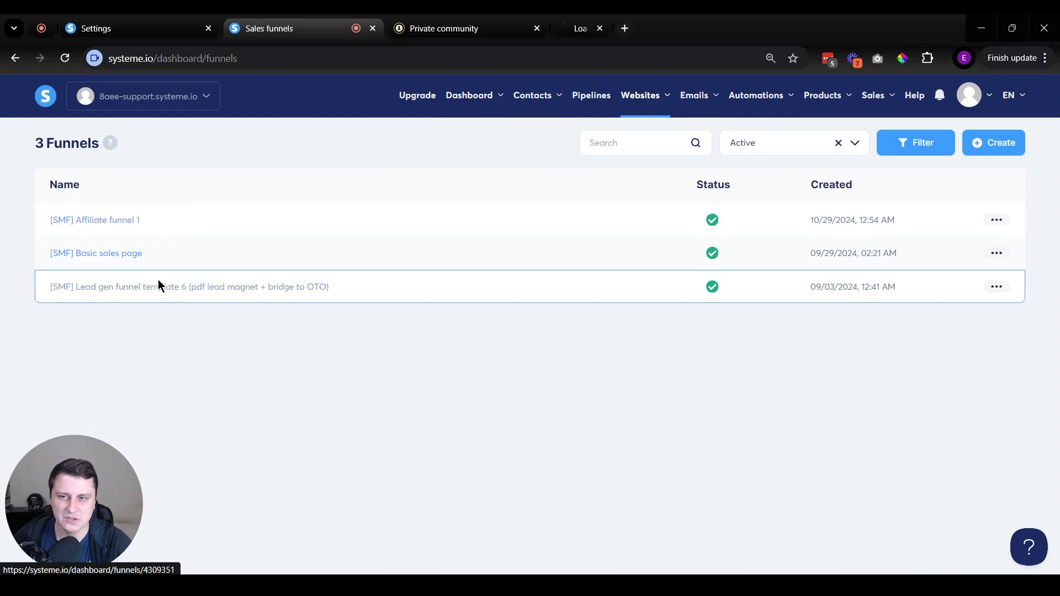
{"action": "left_click", "coordinate": [582, 17]}
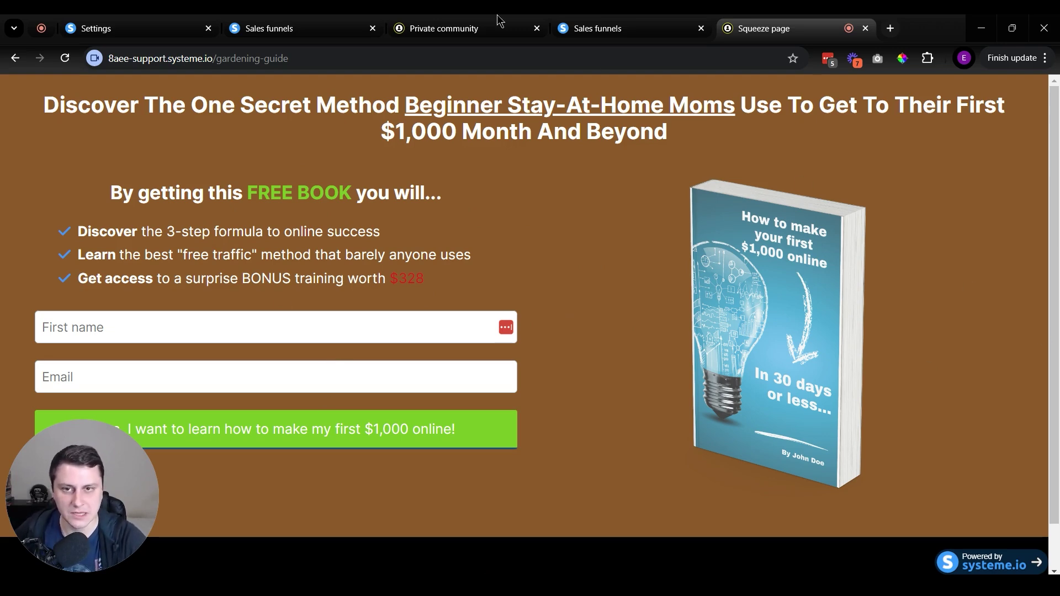
{"action": "left_click", "coordinate": [595, 17]}
{"action": "mouse_move", "coordinate": [775, 101]}
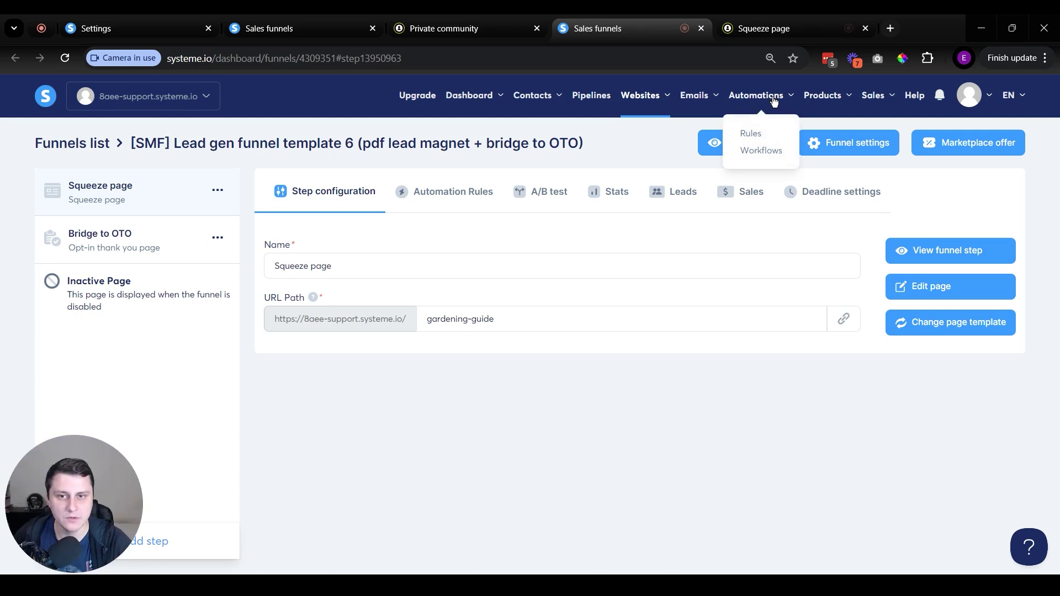
{"action": "left_click", "coordinate": [752, 134]}
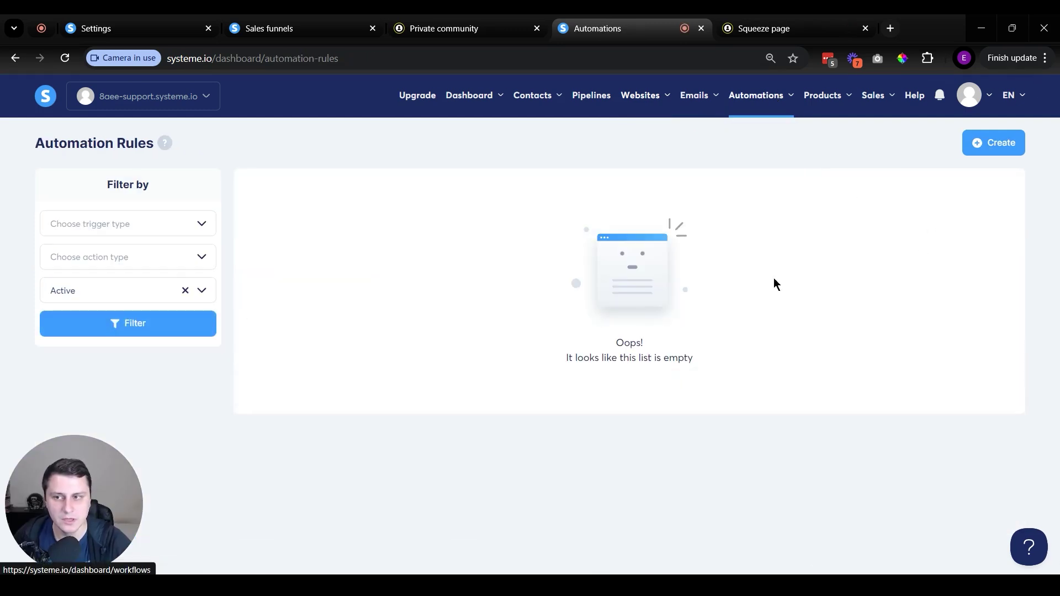
Create a rule triggered by 'Funnel step form subscribed' on the Lead gen funnel's Squeeze page.
{"action": "left_click", "coordinate": [986, 149]}
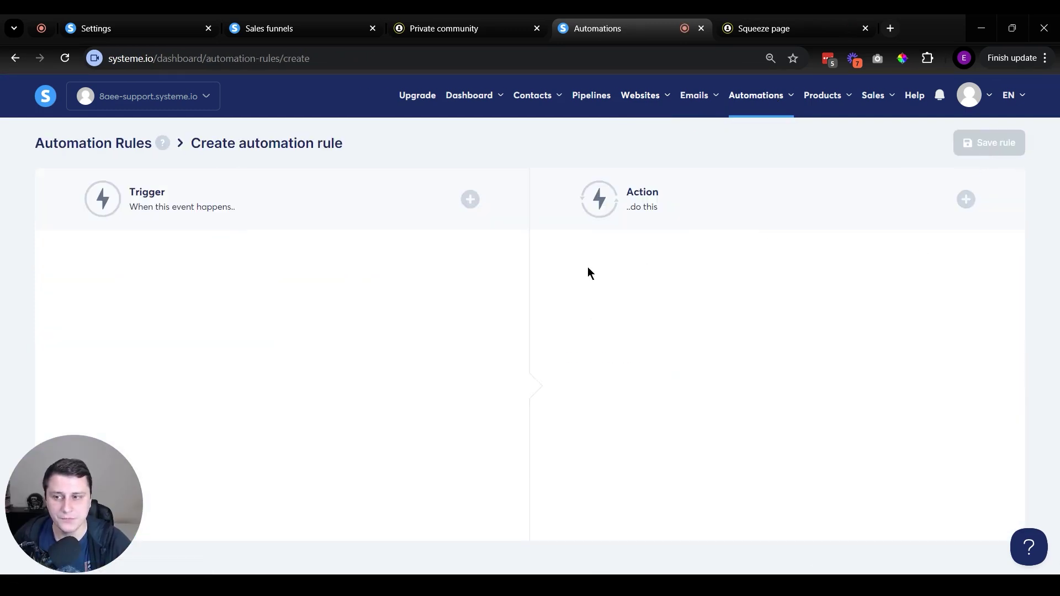
{"action": "left_click", "coordinate": [471, 200]}
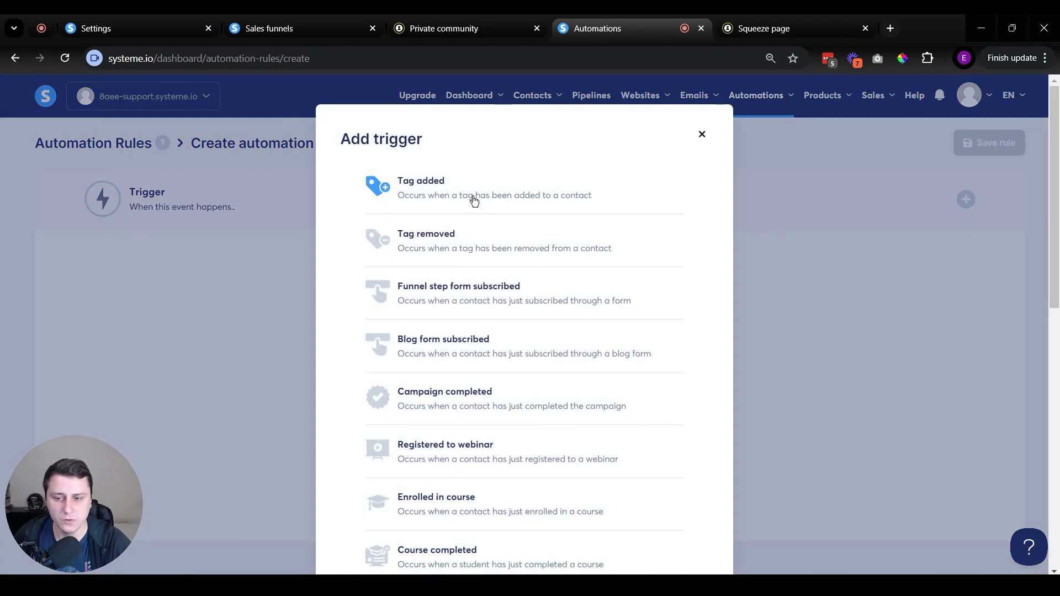
{"action": "scroll", "coordinate": [475, 200], "scroll_direction": "down", "scroll_amount": 3}
{"action": "scroll", "coordinate": [480, 201], "scroll_direction": "up", "scroll_amount": 3}
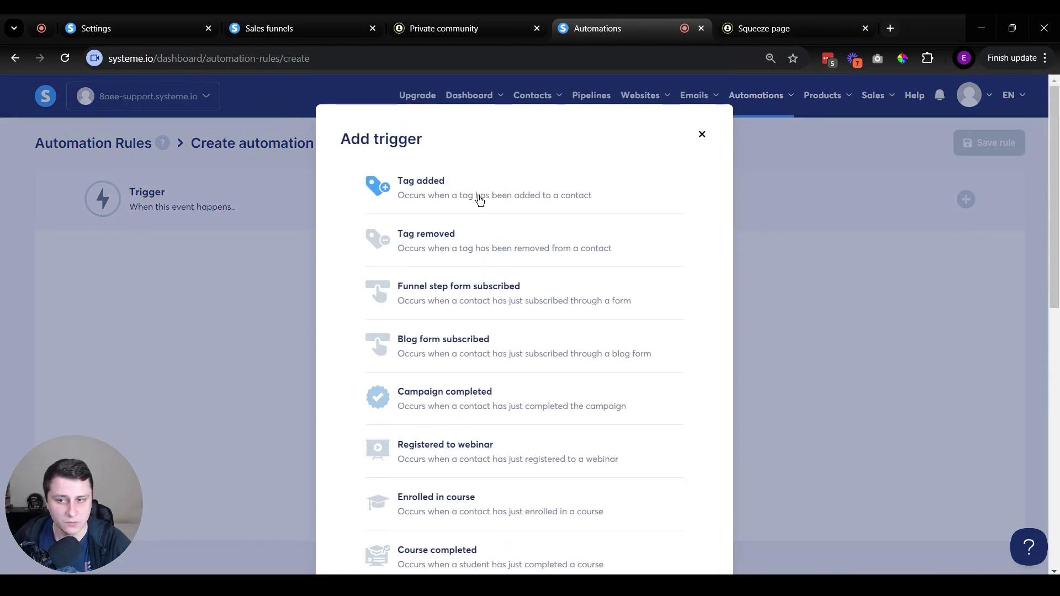
{"action": "left_click", "coordinate": [452, 298]}
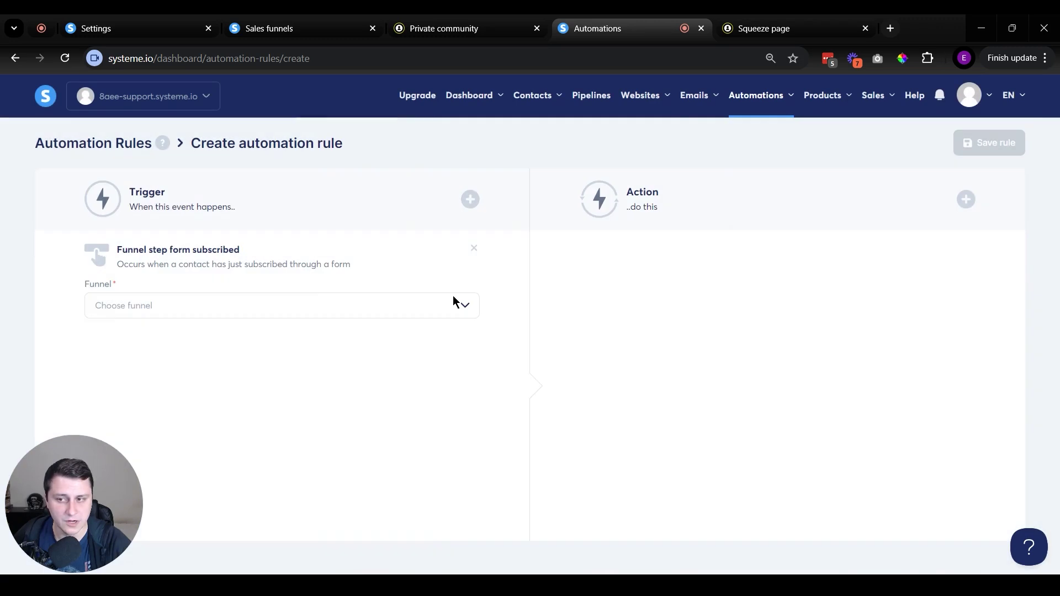
{"action": "left_click", "coordinate": [233, 300]}
{"action": "left_click", "coordinate": [219, 382]}
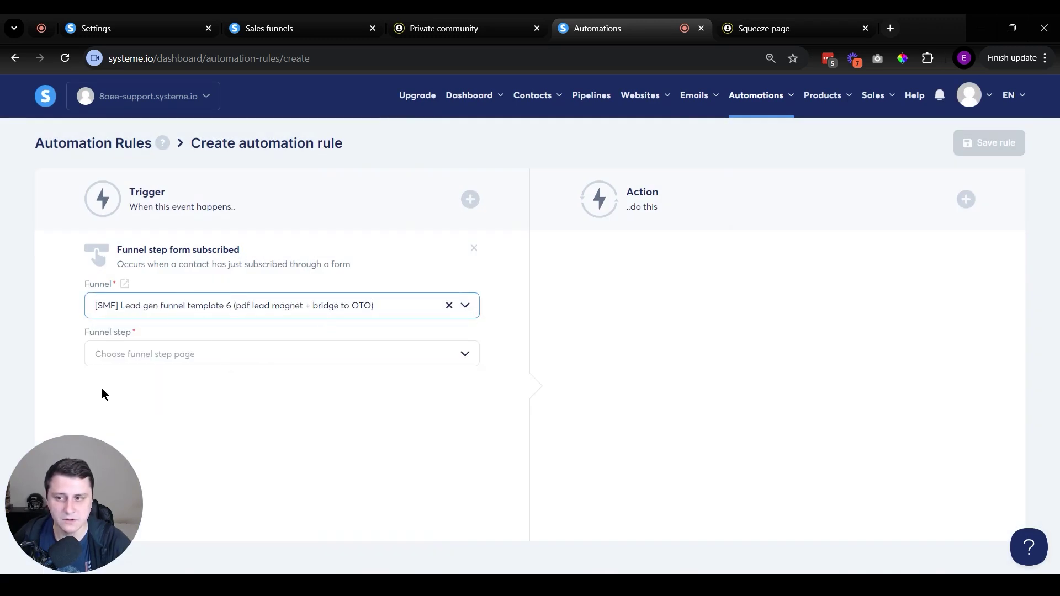
{"action": "left_click", "coordinate": [151, 354]}
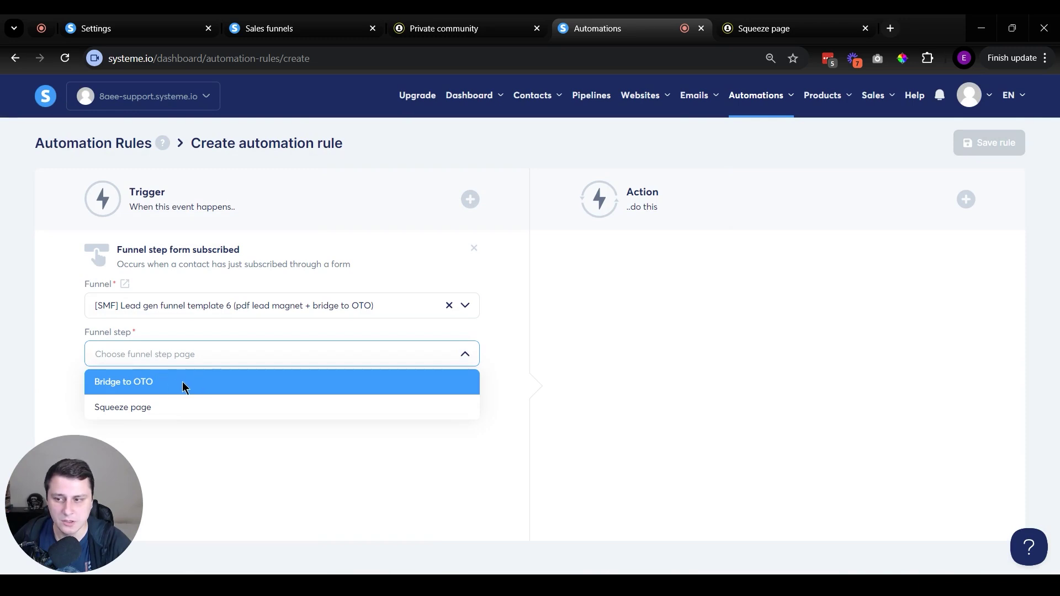
{"action": "left_click", "coordinate": [160, 408]}
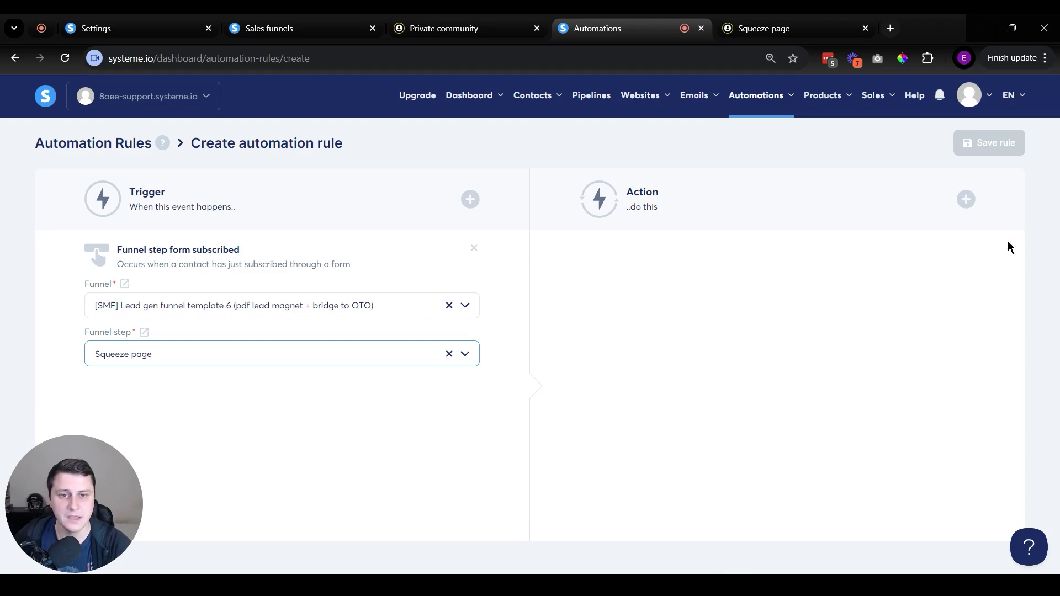
Add a 'Grant access to a community' action for Private community.
{"action": "left_click", "coordinate": [965, 199]}
{"action": "scroll", "coordinate": [582, 436], "scroll_direction": "down", "scroll_amount": 5}
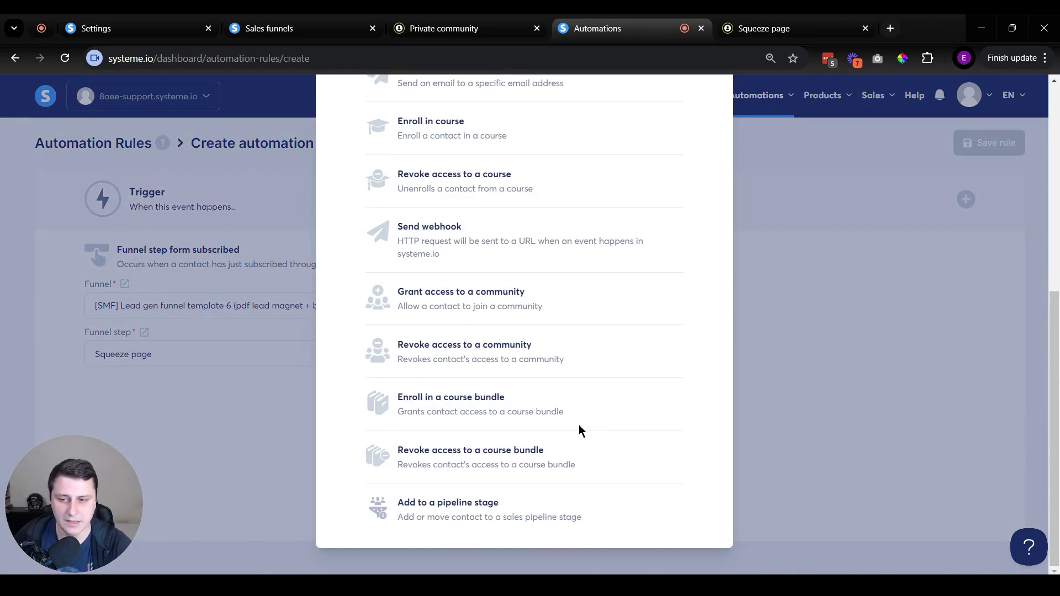
{"action": "scroll", "coordinate": [578, 430], "scroll_direction": "up", "scroll_amount": 1}
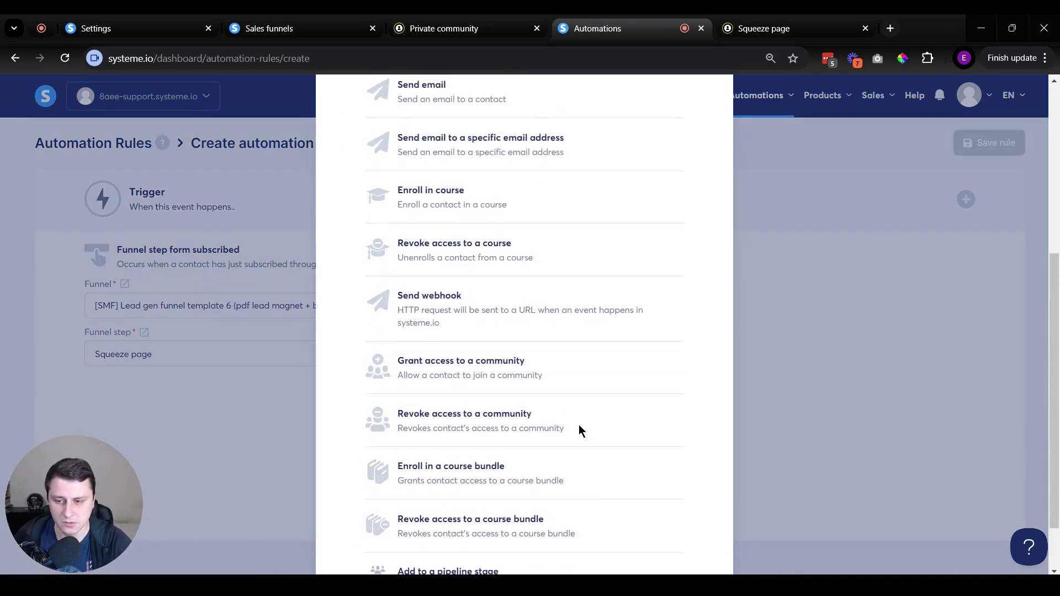
{"action": "left_click", "coordinate": [495, 374]}
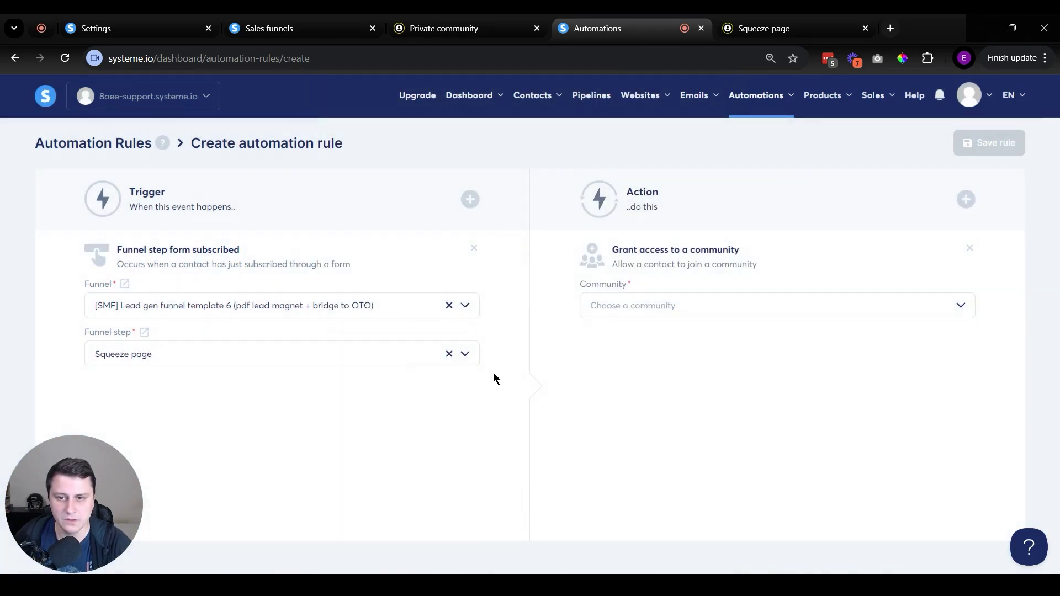
{"action": "left_click", "coordinate": [610, 305]}
{"action": "left_click", "coordinate": [658, 333]}
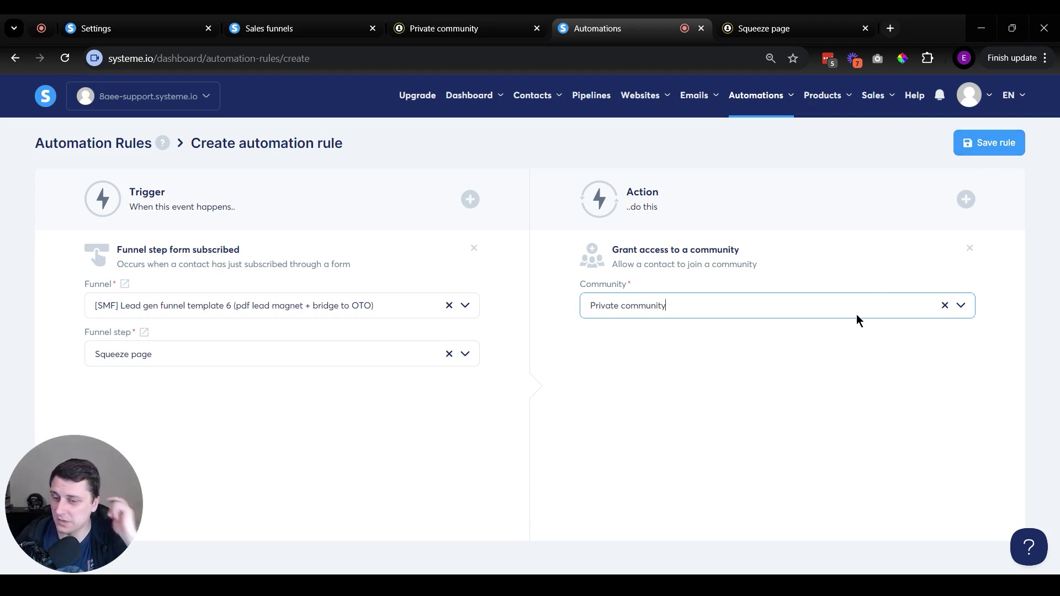
Replace the trigger with 'New sale' on the [SMF] Basic sales page funnel's Sales page.
{"action": "left_click", "coordinate": [475, 248]}
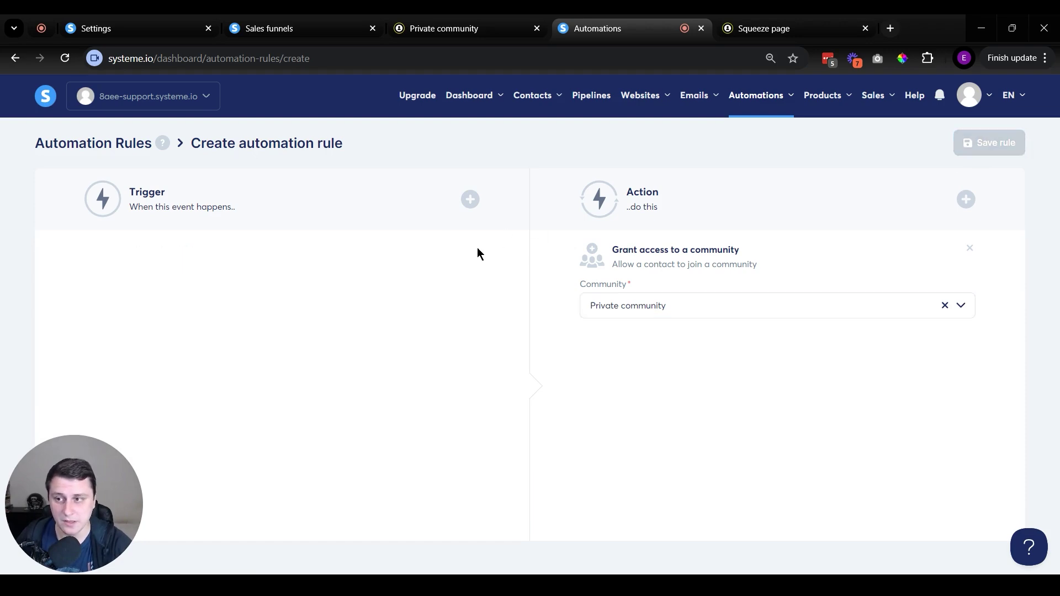
{"action": "left_click", "coordinate": [470, 200]}
{"action": "scroll", "coordinate": [519, 222], "scroll_direction": "down", "scroll_amount": 9}
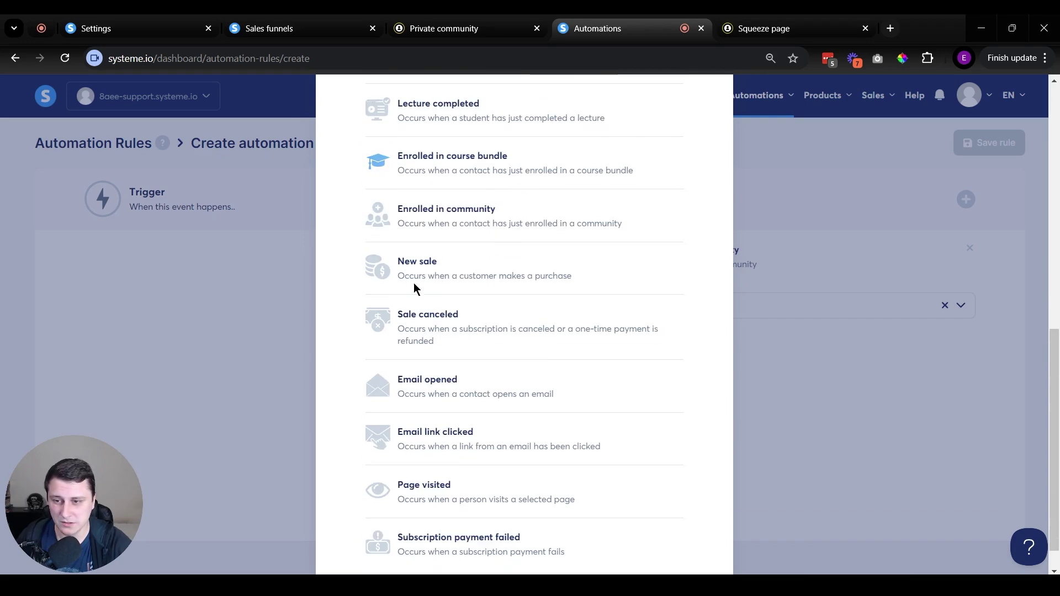
{"action": "left_click", "coordinate": [440, 272]}
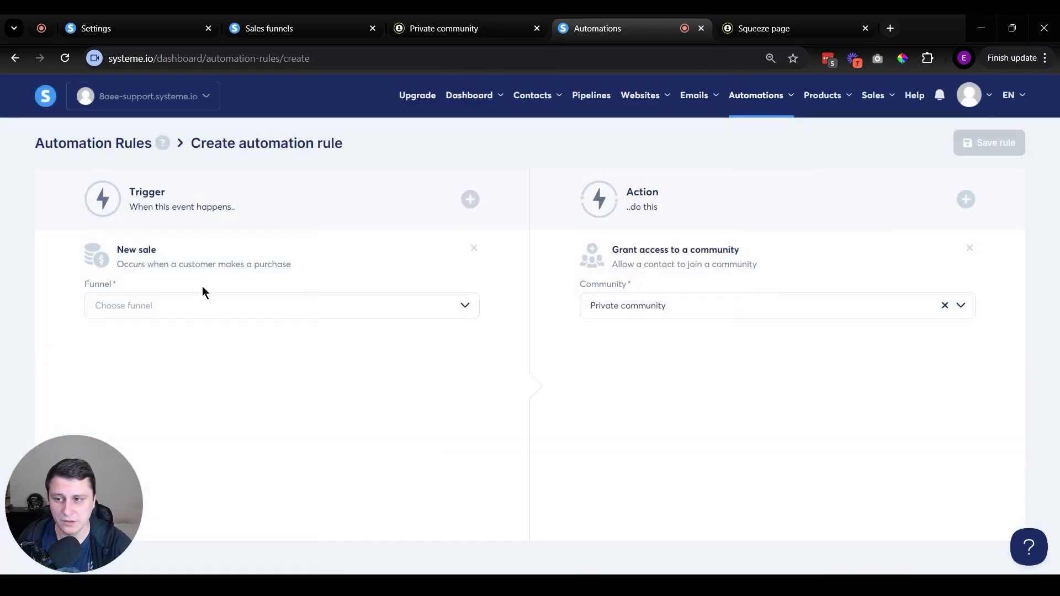
{"action": "left_click", "coordinate": [128, 309]}
{"action": "left_click", "coordinate": [195, 333]}
{"action": "left_click", "coordinate": [210, 354]}
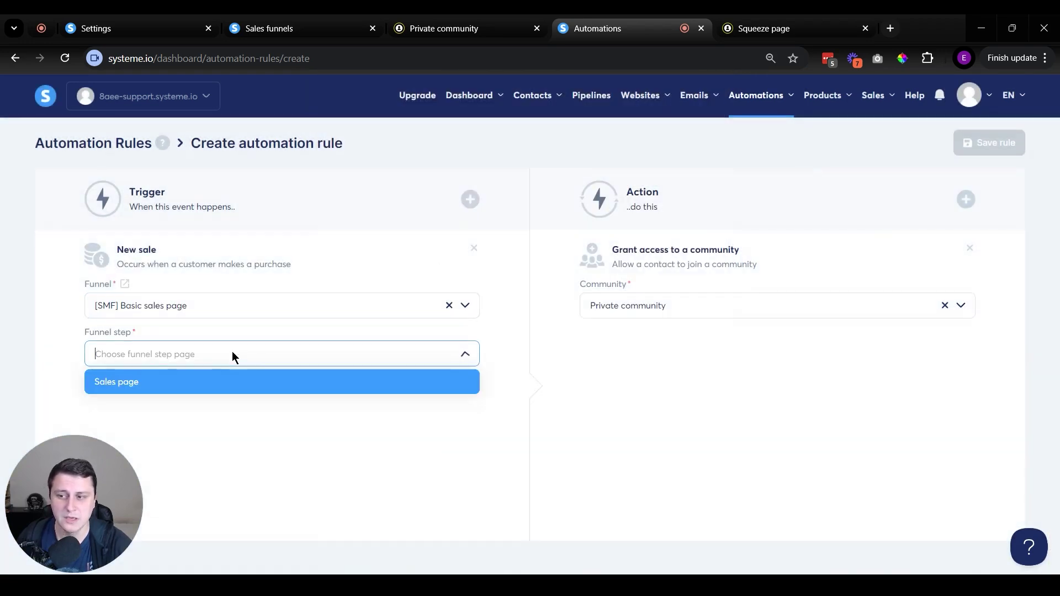
{"action": "left_click", "coordinate": [181, 384]}
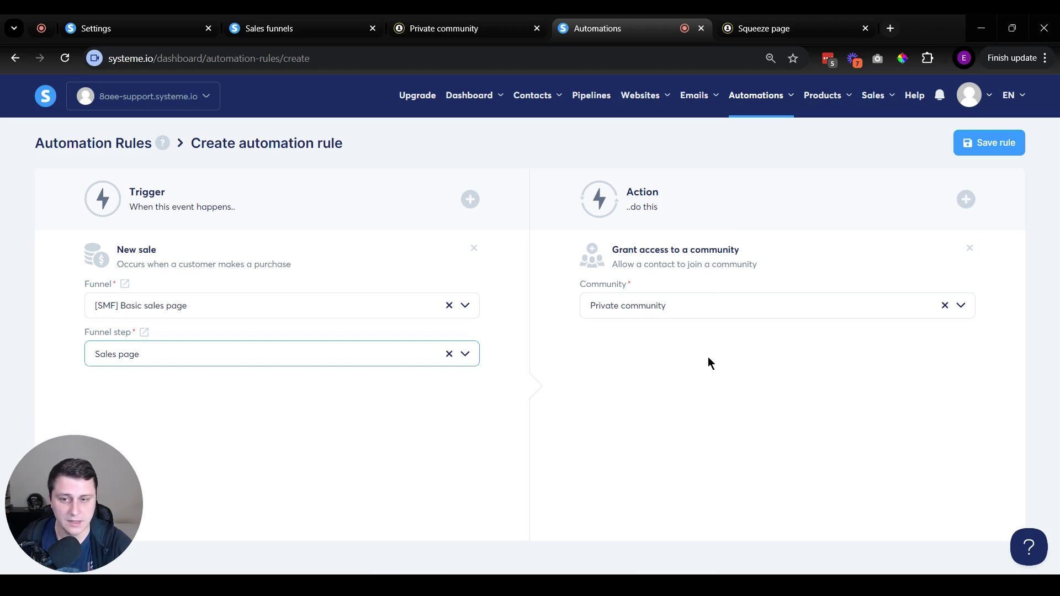
Check the rule actions list without adding anything, then switch to the Private community feed tab.
{"action": "left_click", "coordinate": [966, 199]}
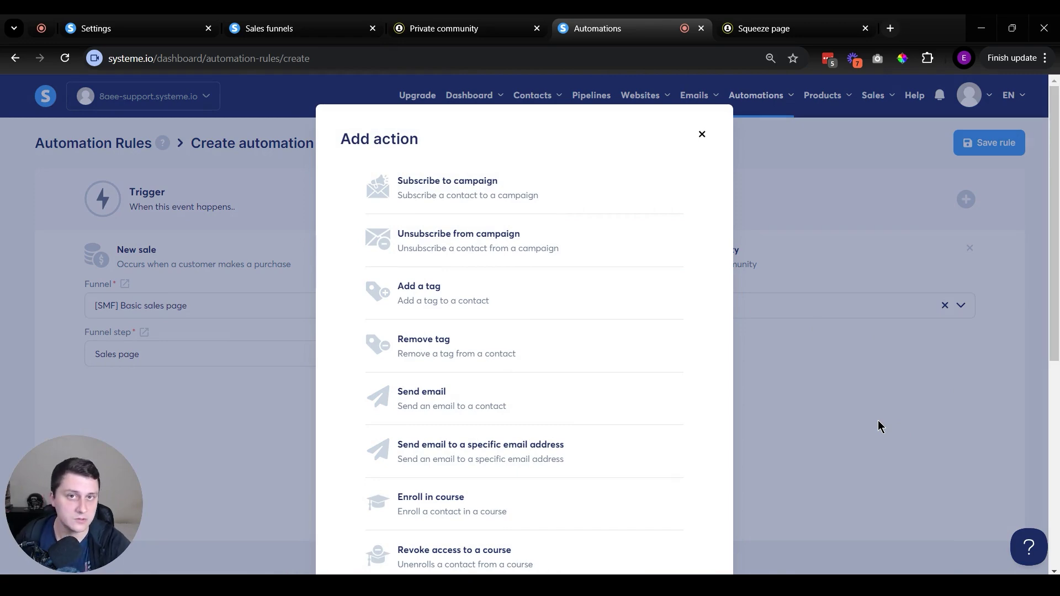
{"action": "scroll", "coordinate": [499, 255], "scroll_direction": "down", "scroll_amount": 5}
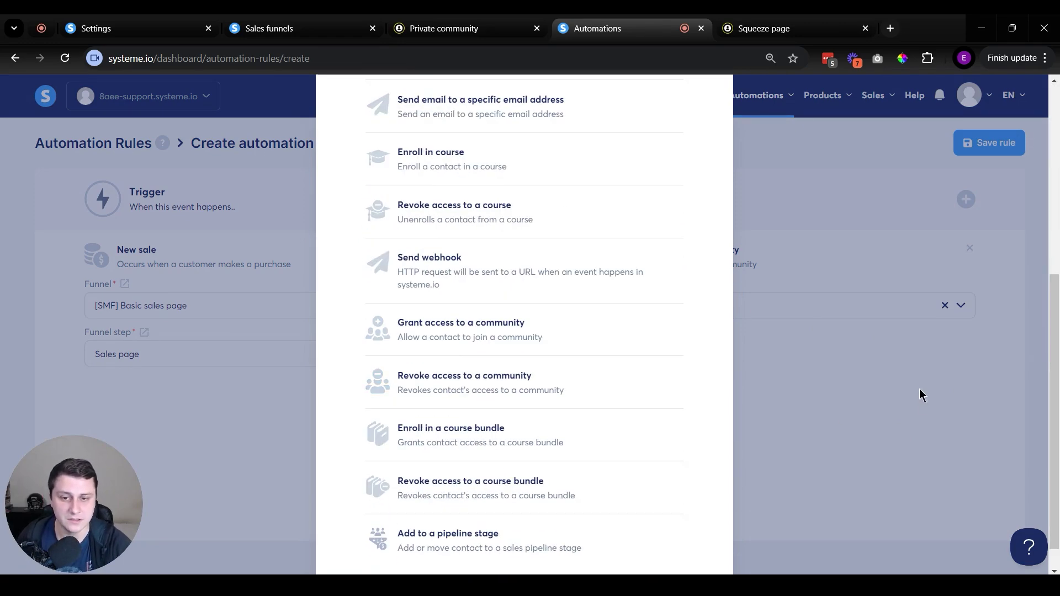
{"action": "left_click", "coordinate": [799, 338]}
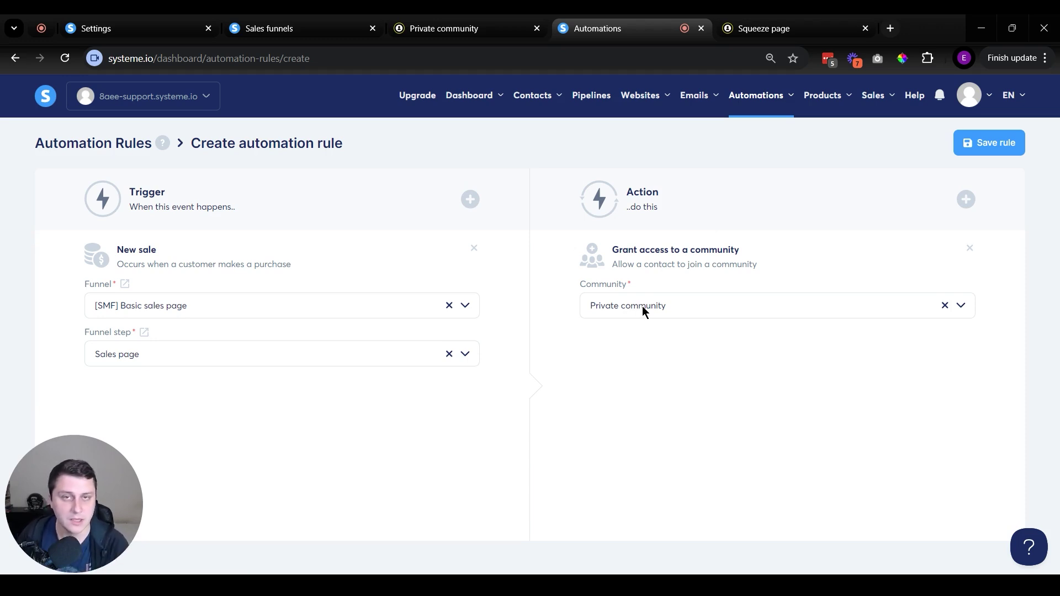
{"action": "key", "text": "ctrl+shift+Tab"}
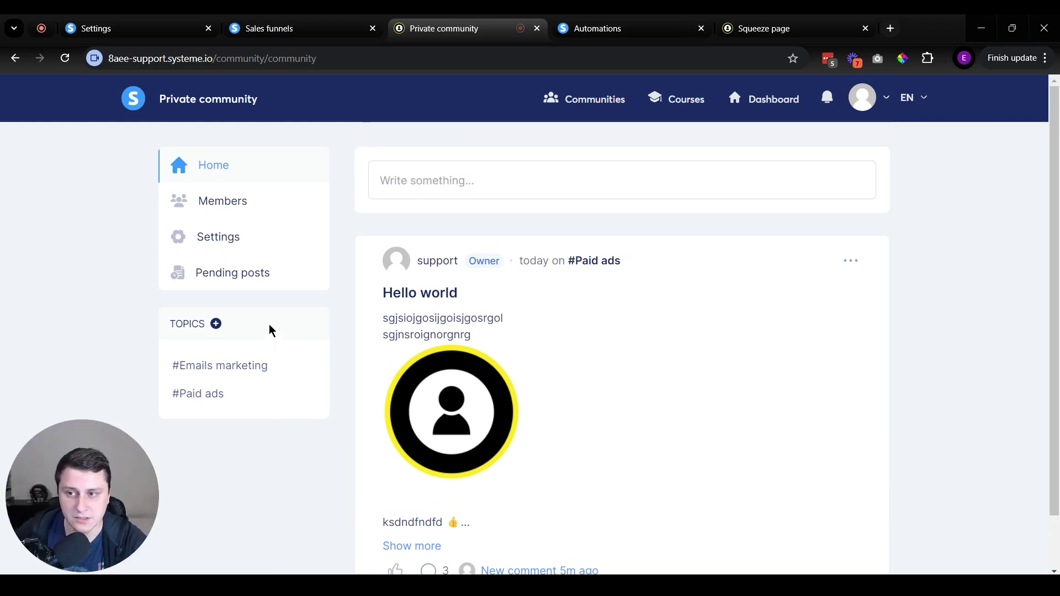
View the community's Members list and Invite new members form, then return to the Automations tab.
{"action": "left_click", "coordinate": [232, 200]}
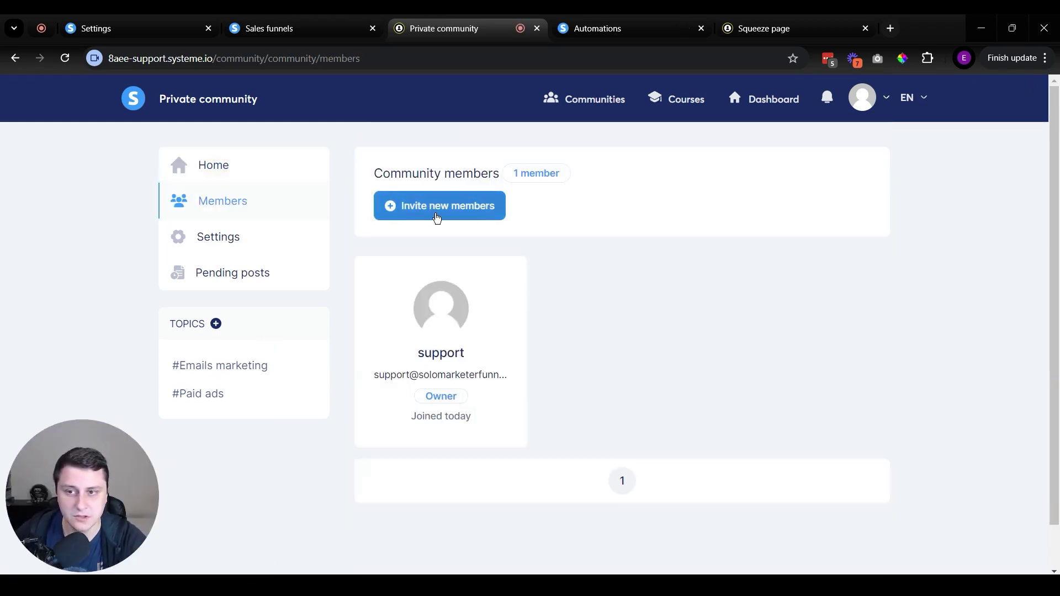
{"action": "left_click", "coordinate": [441, 215]}
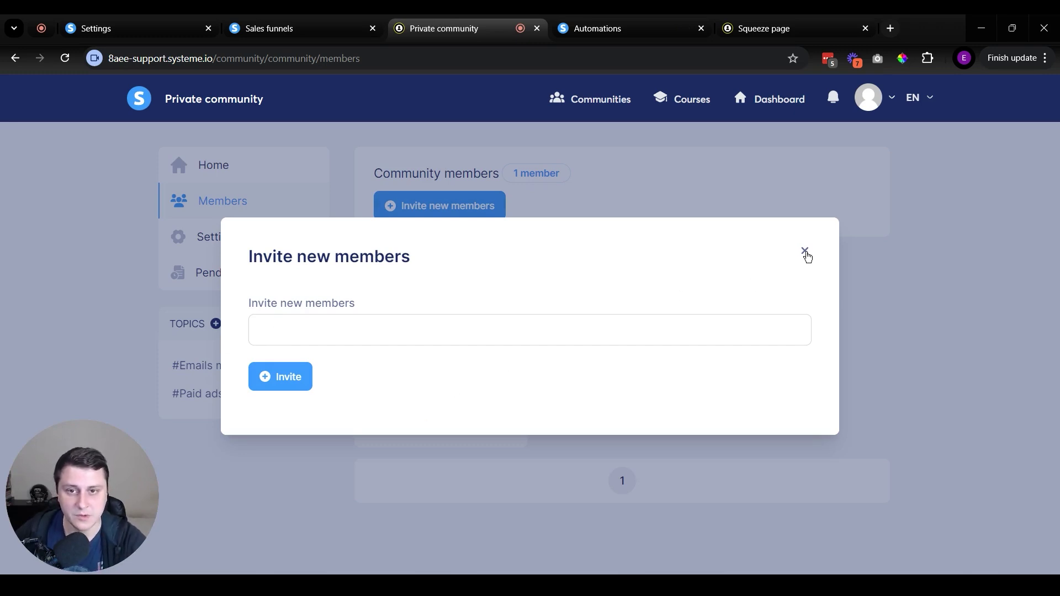
{"action": "left_click", "coordinate": [804, 251]}
{"action": "left_click", "coordinate": [637, 18]}
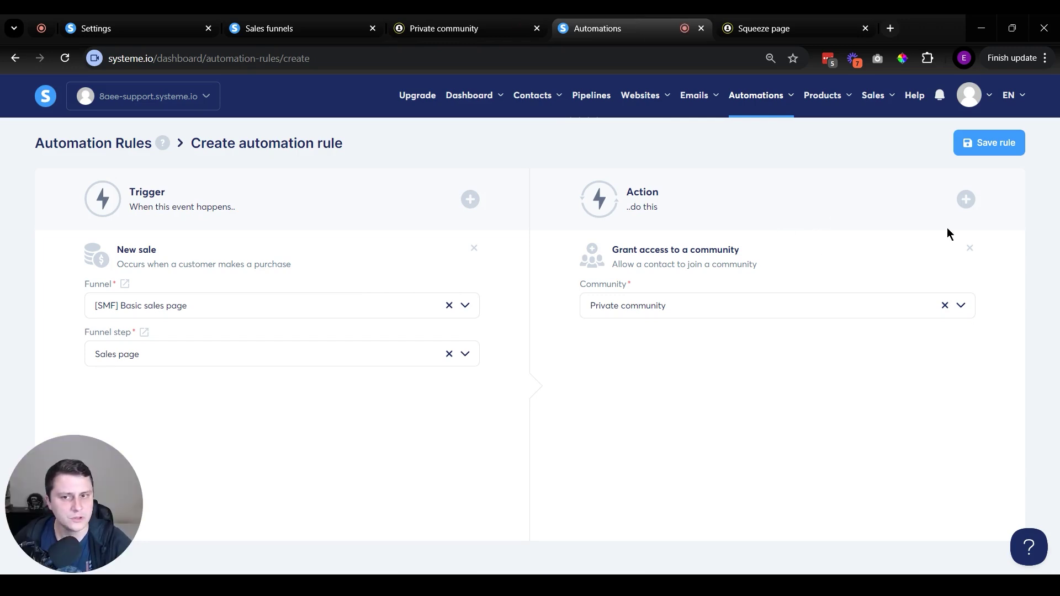
Open the custom domain's settings under Settings > Custom domains and start editing its login page.
{"action": "mouse_move", "coordinate": [978, 93]}
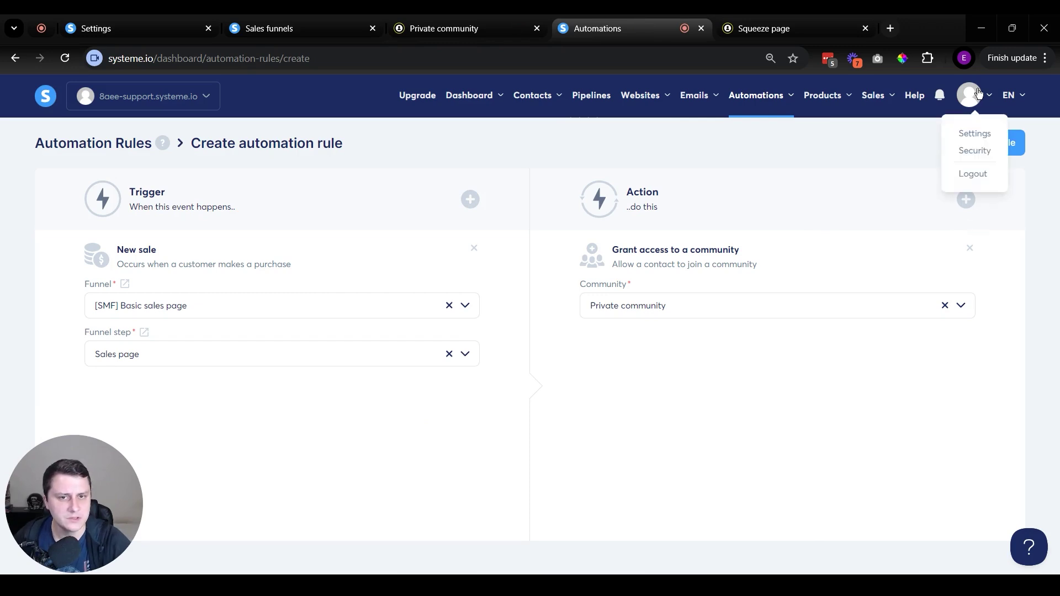
{"action": "left_click", "coordinate": [973, 133]}
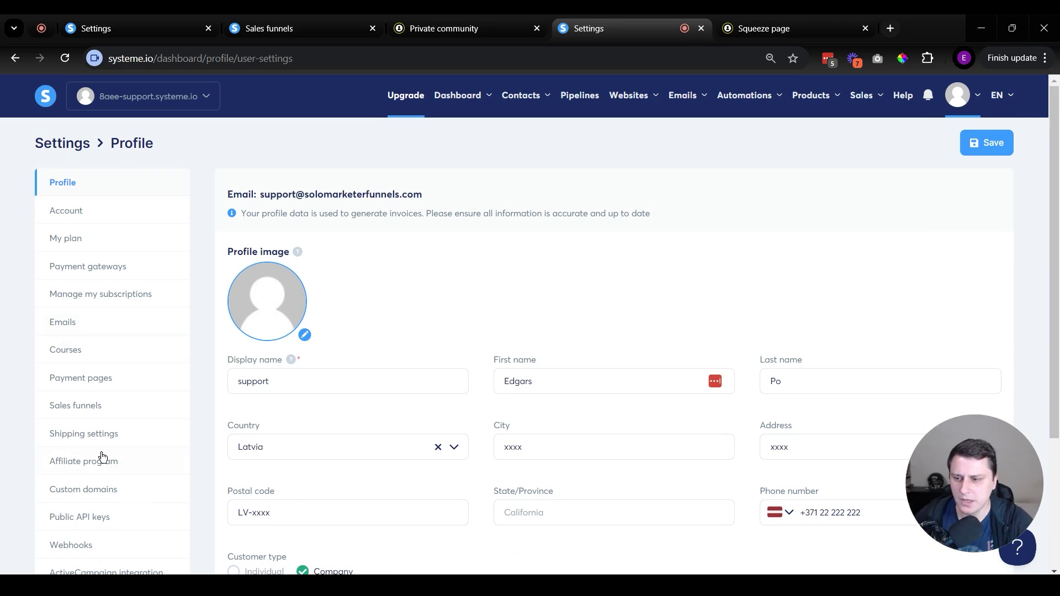
{"action": "left_click", "coordinate": [86, 496]}
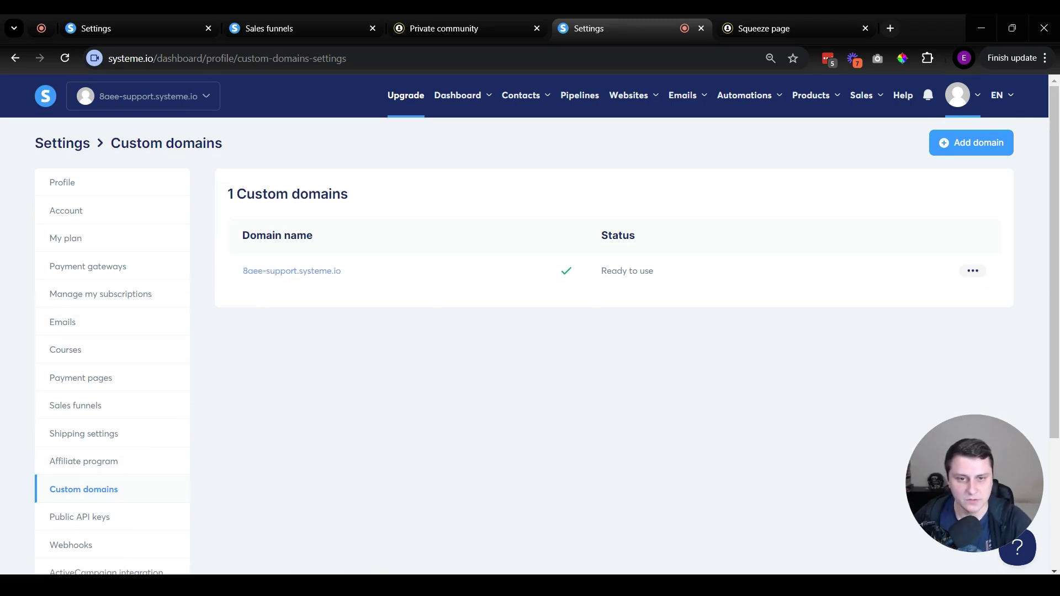
{"action": "left_click", "coordinate": [972, 270]}
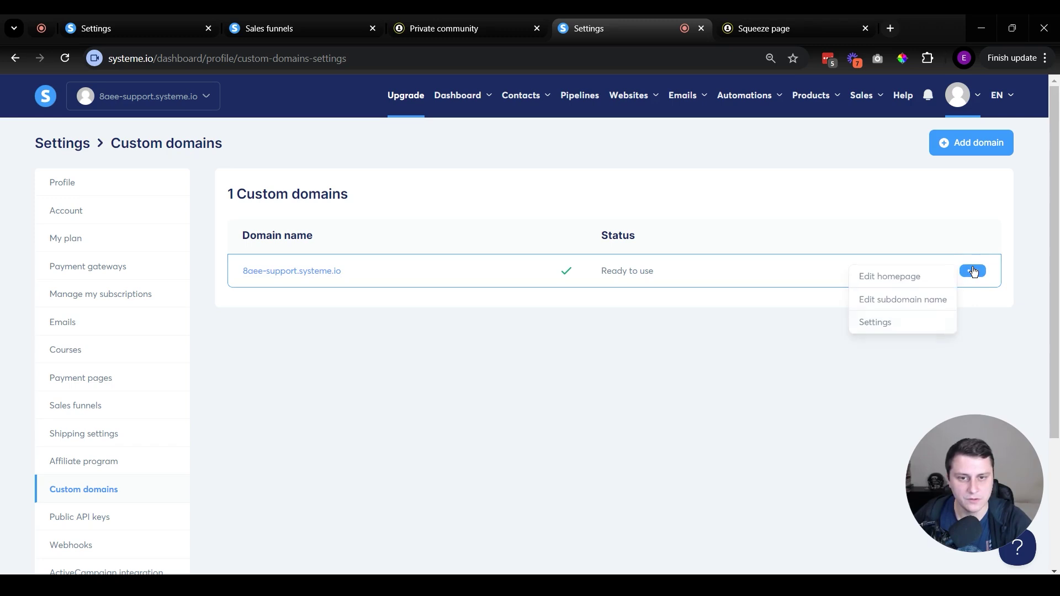
{"action": "left_click", "coordinate": [883, 322]}
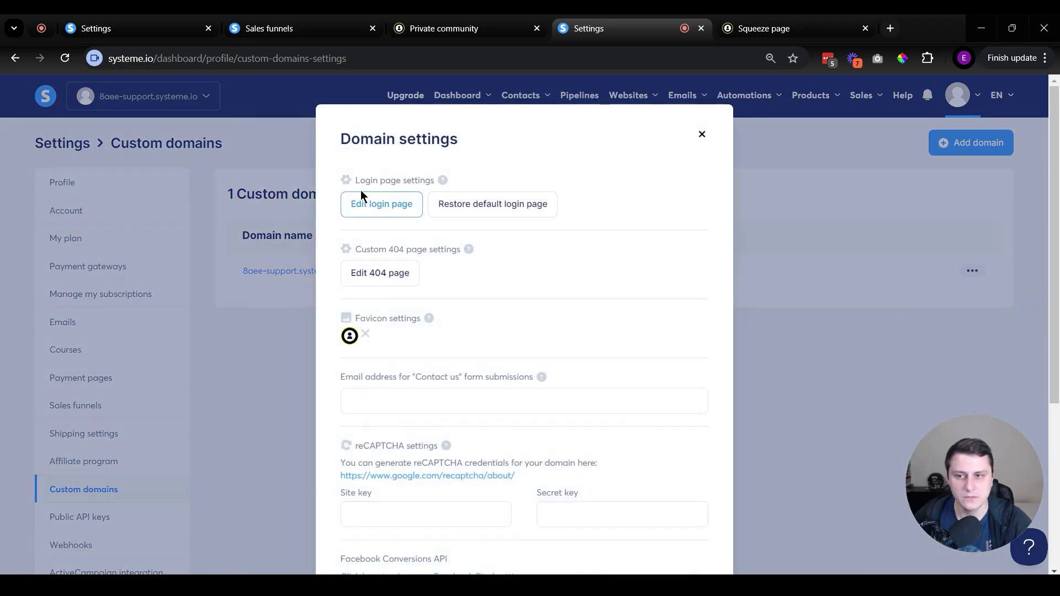
{"action": "left_click_drag", "start_coordinate": [354, 180], "coordinate": [447, 184]}
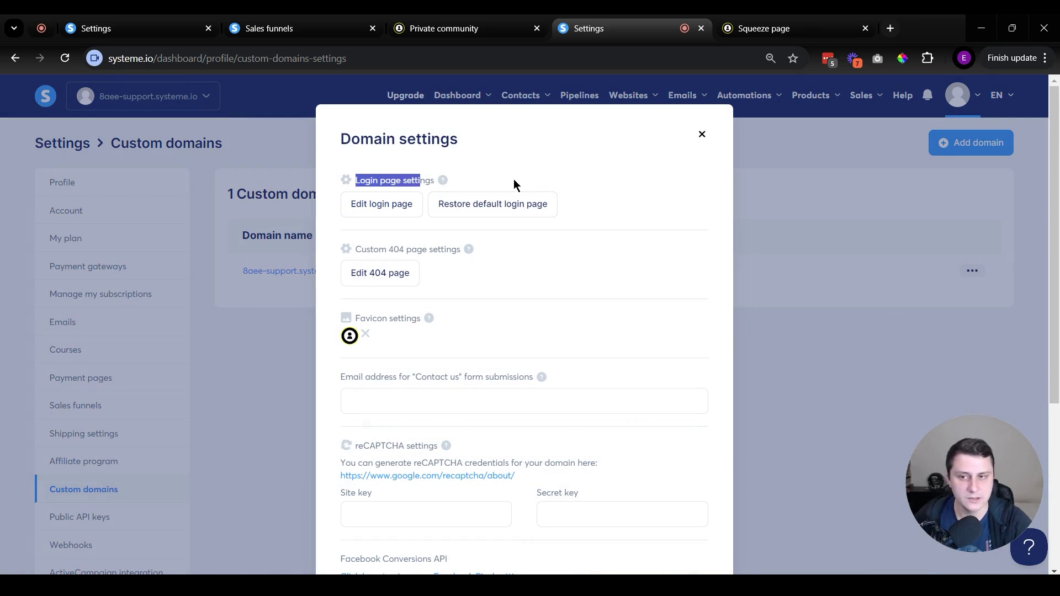
{"action": "left_click", "coordinate": [381, 203]}
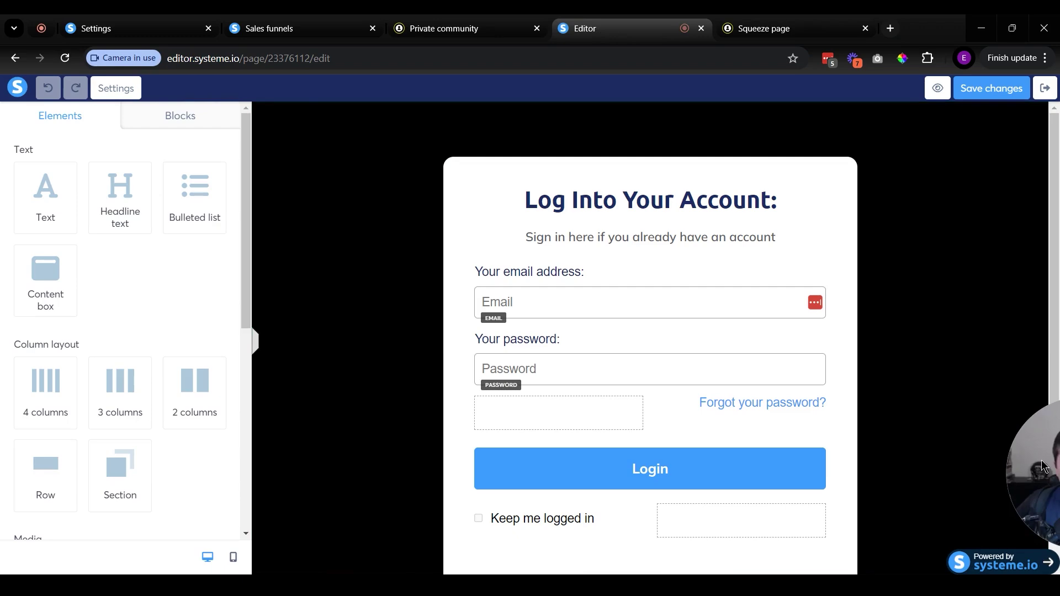
Delete the 'Forgot your password?' link from the login page, save the changes, and exit the editor.
{"action": "scroll", "coordinate": [497, 325], "scroll_direction": "down", "scroll_amount": 3}
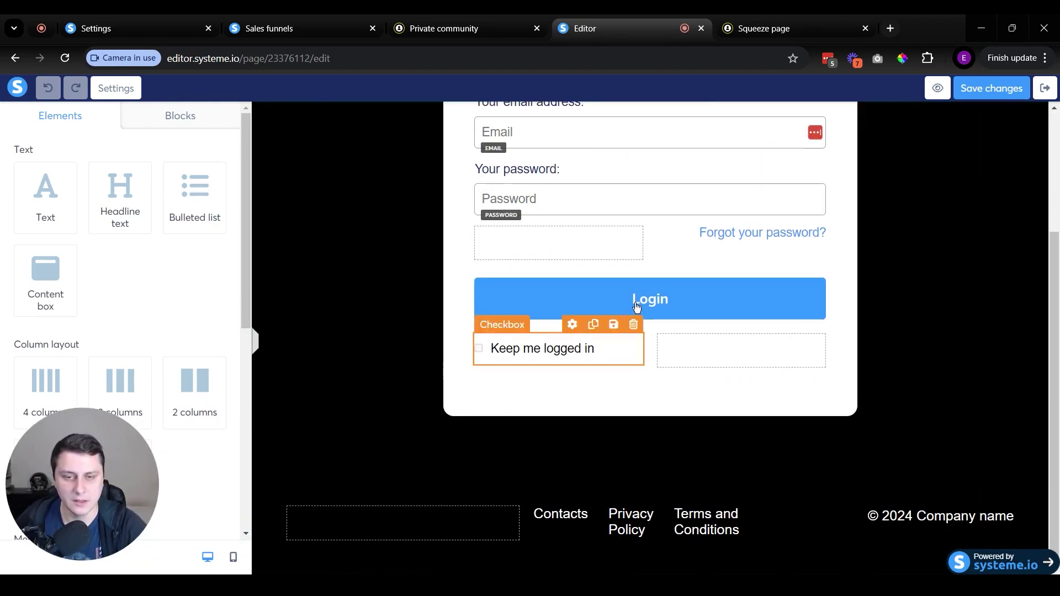
{"action": "scroll", "coordinate": [651, 303], "scroll_direction": "up", "scroll_amount": 3}
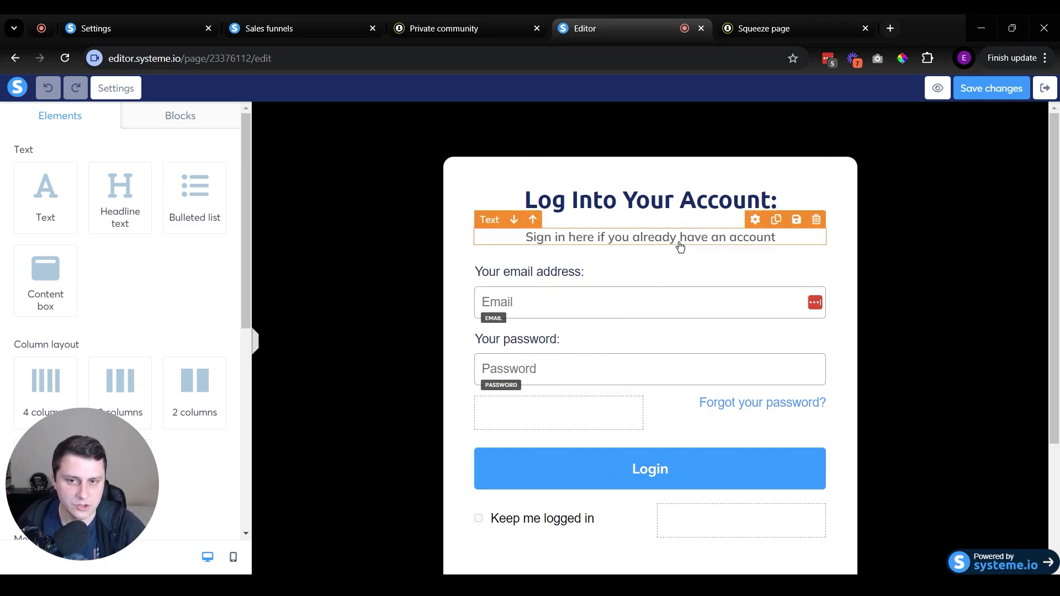
{"action": "scroll", "coordinate": [862, 291], "scroll_direction": "down", "scroll_amount": 2}
{"action": "scroll", "coordinate": [865, 334], "scroll_direction": "up", "scroll_amount": 3}
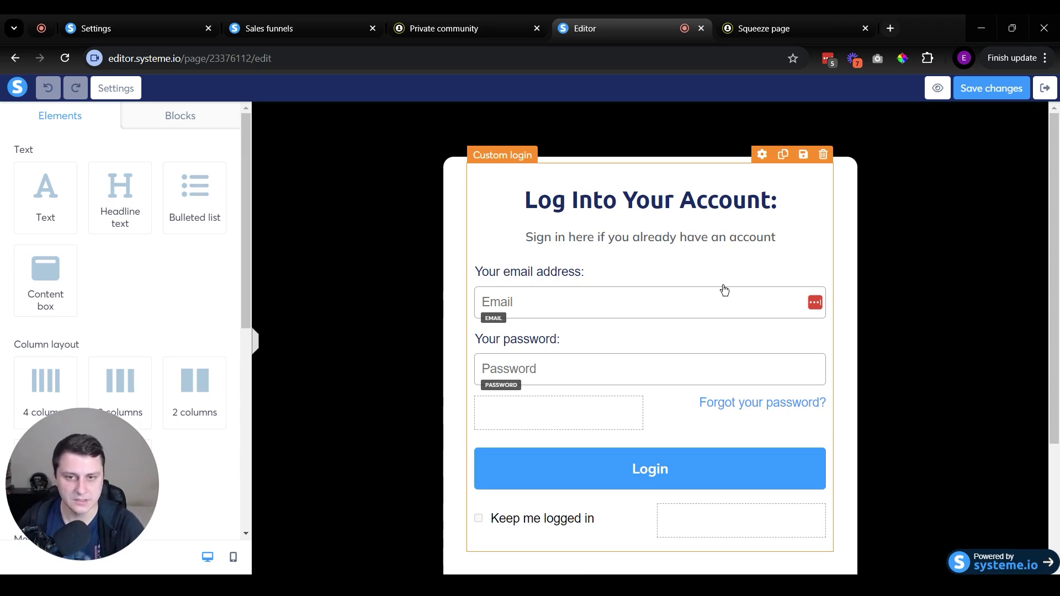
{"action": "scroll", "coordinate": [422, 284], "scroll_direction": "down", "scroll_amount": 3}
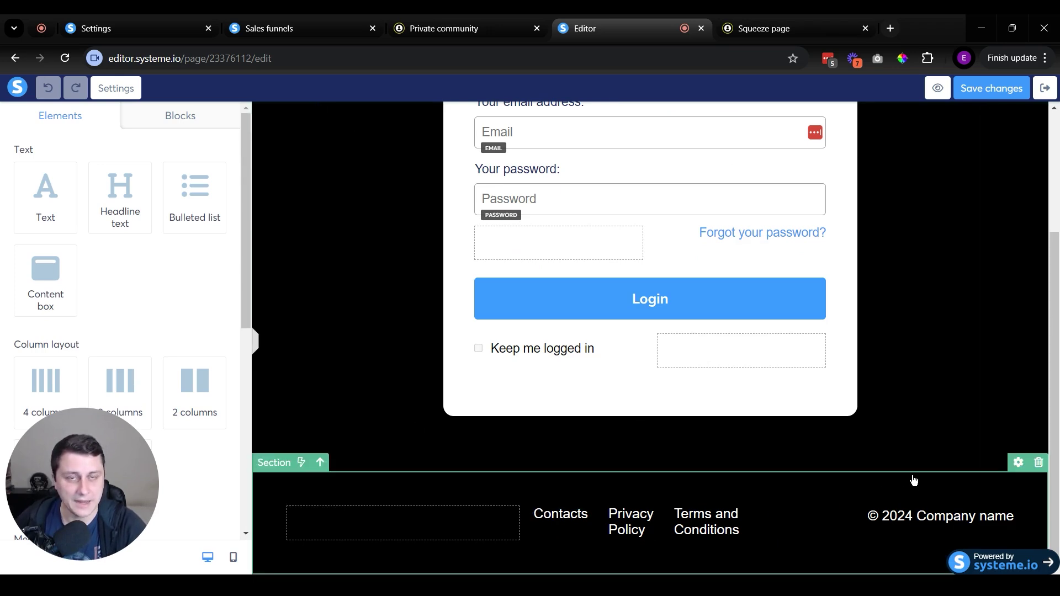
{"action": "scroll", "coordinate": [915, 492], "scroll_direction": "up", "scroll_amount": 3}
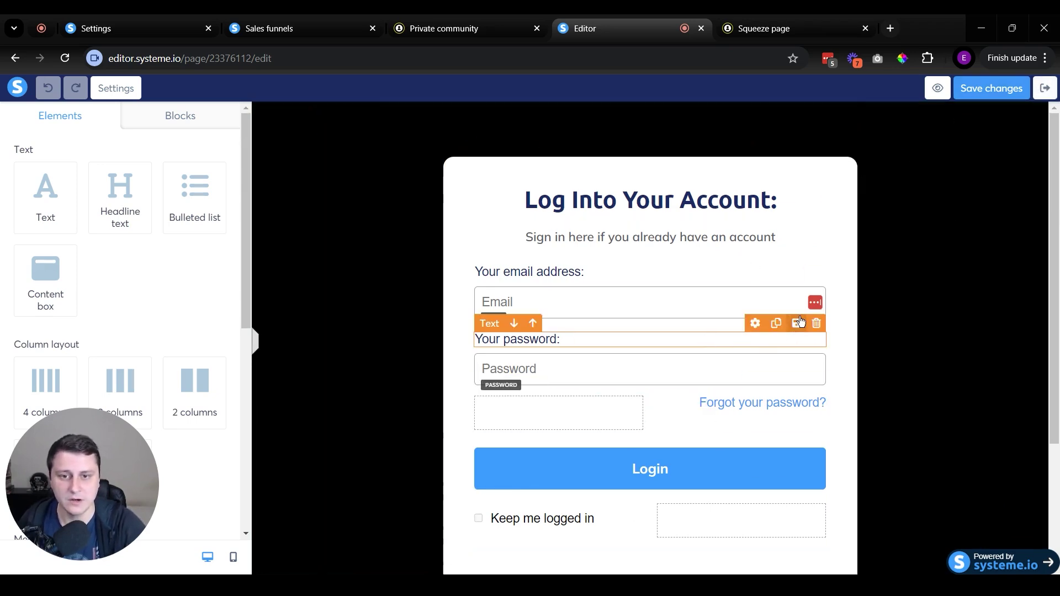
{"action": "left_click", "coordinate": [776, 372]}
{"action": "left_click", "coordinate": [823, 440]}
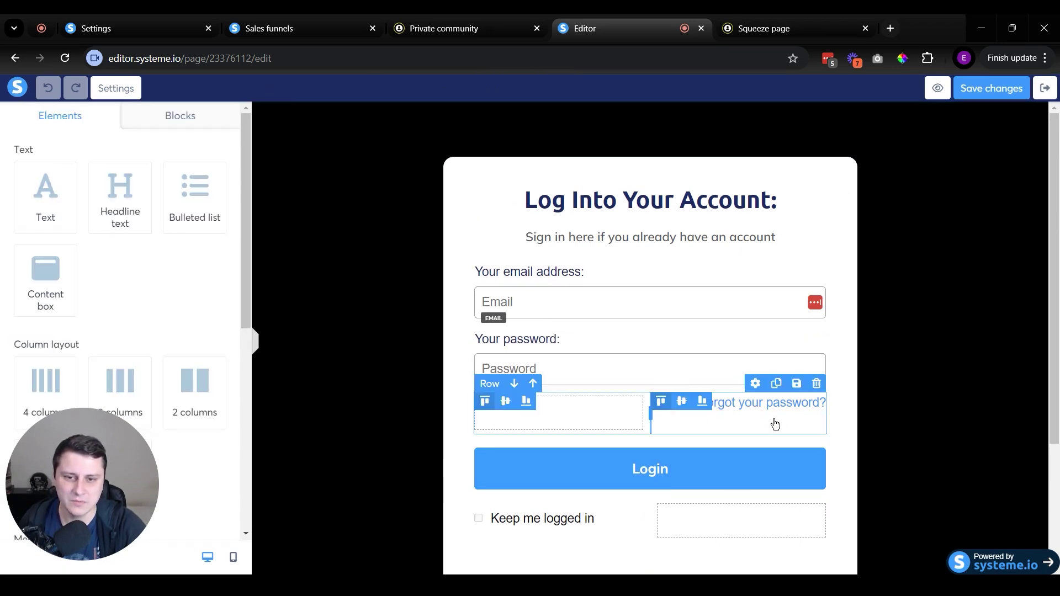
{"action": "left_click", "coordinate": [773, 425]}
{"action": "left_click", "coordinate": [817, 387]}
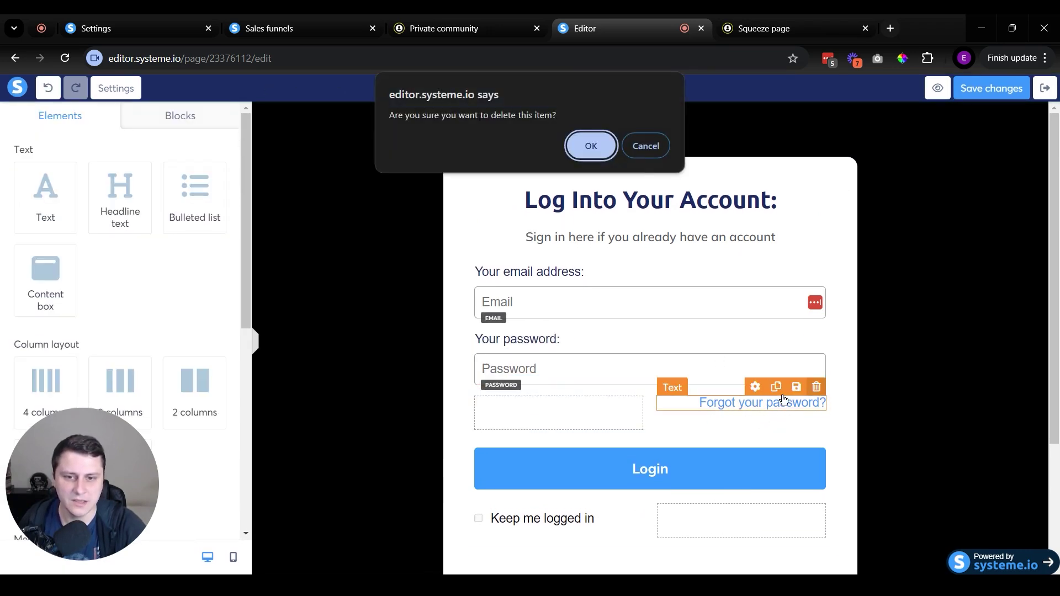
{"action": "left_click", "coordinate": [585, 147]}
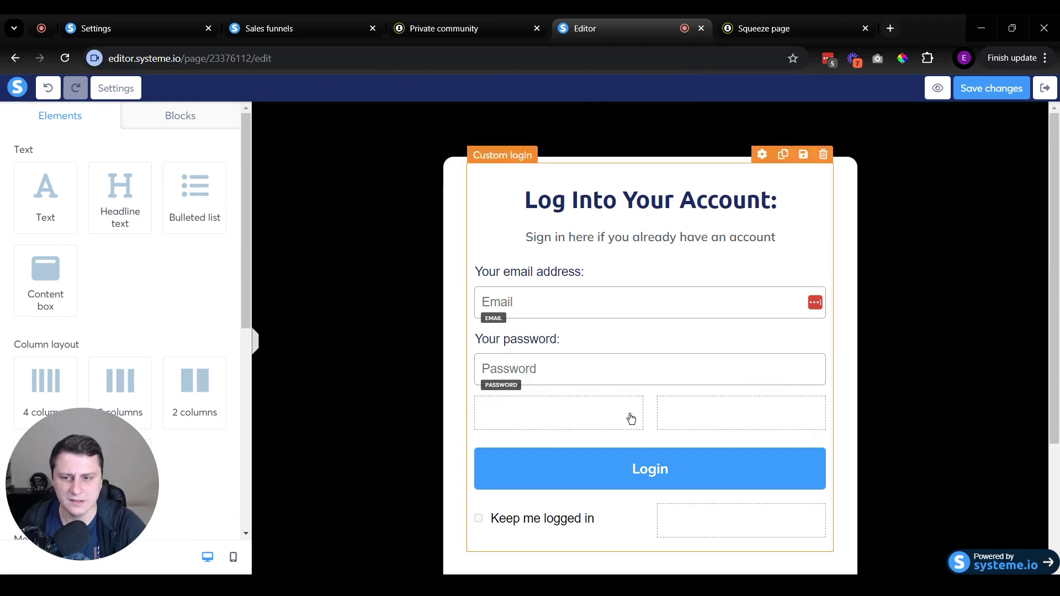
{"action": "left_click", "coordinate": [1002, 95]}
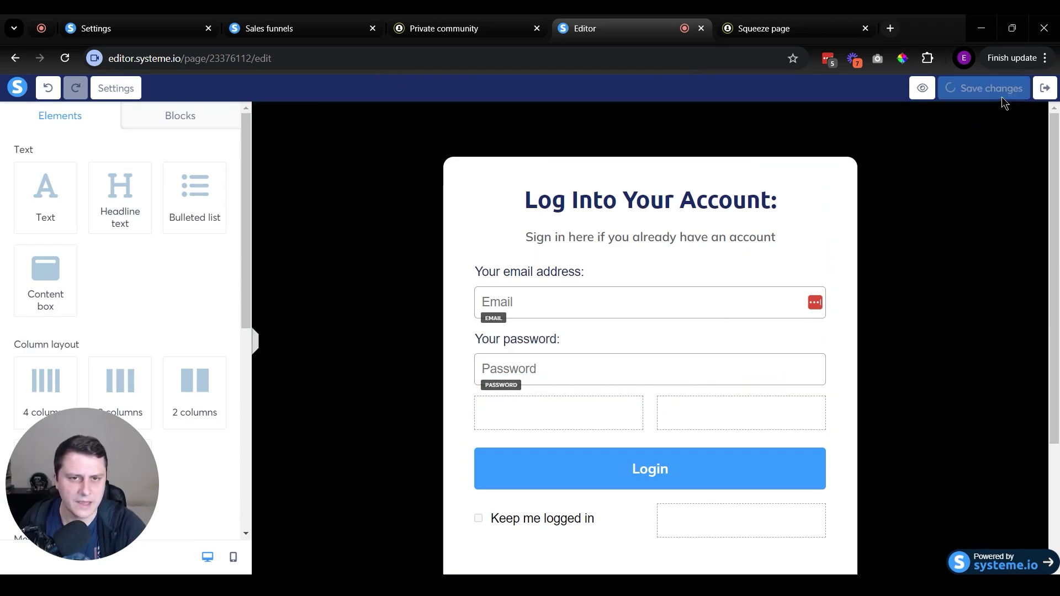
{"action": "left_click", "coordinate": [1045, 88]}
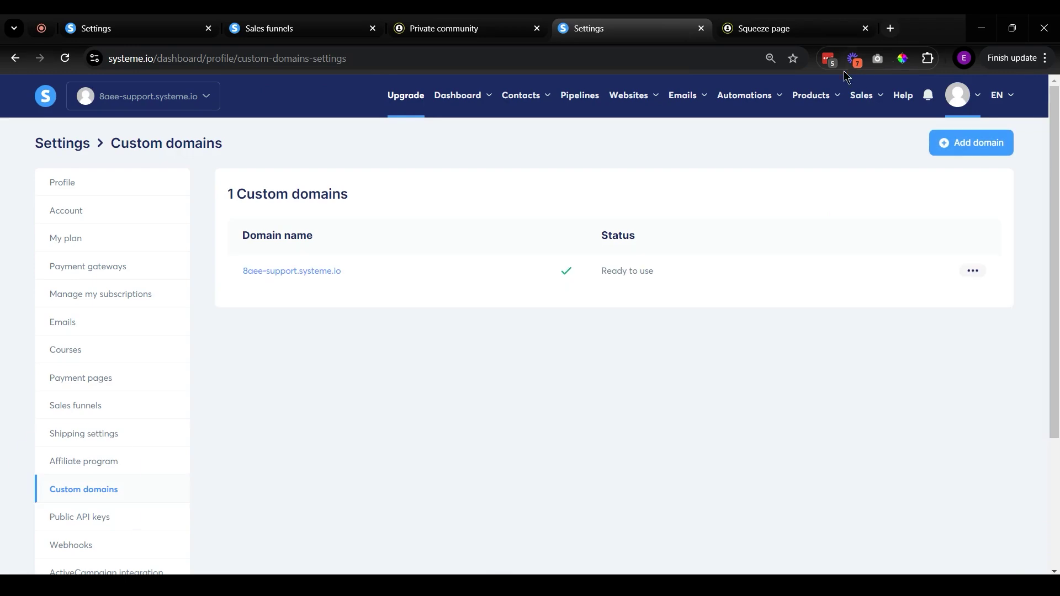
Restore the custom domain's default login page from its settings and confirm.
{"action": "left_click", "coordinate": [974, 272]}
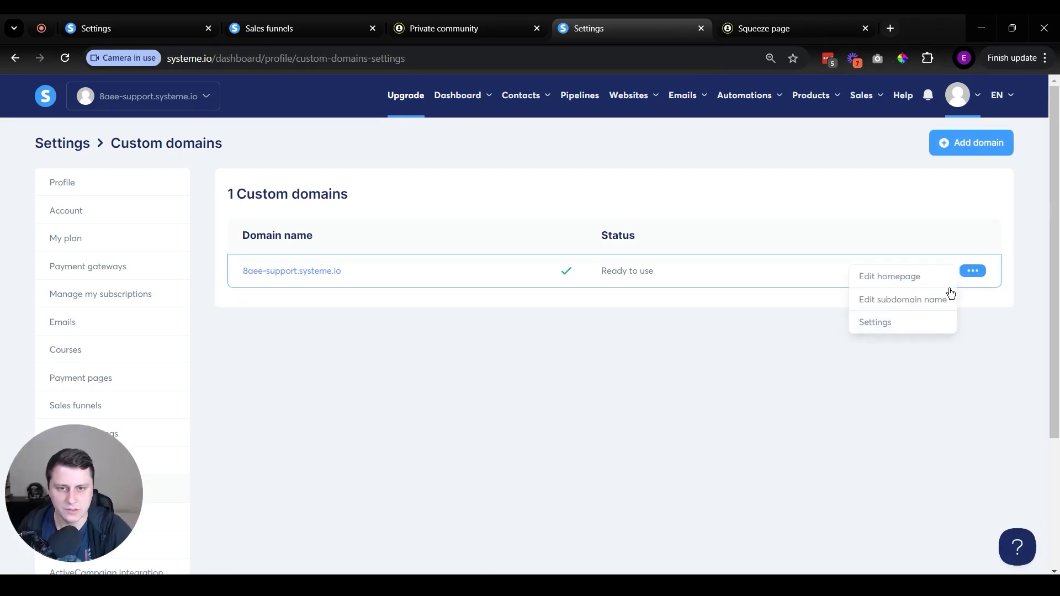
{"action": "left_click", "coordinate": [917, 324]}
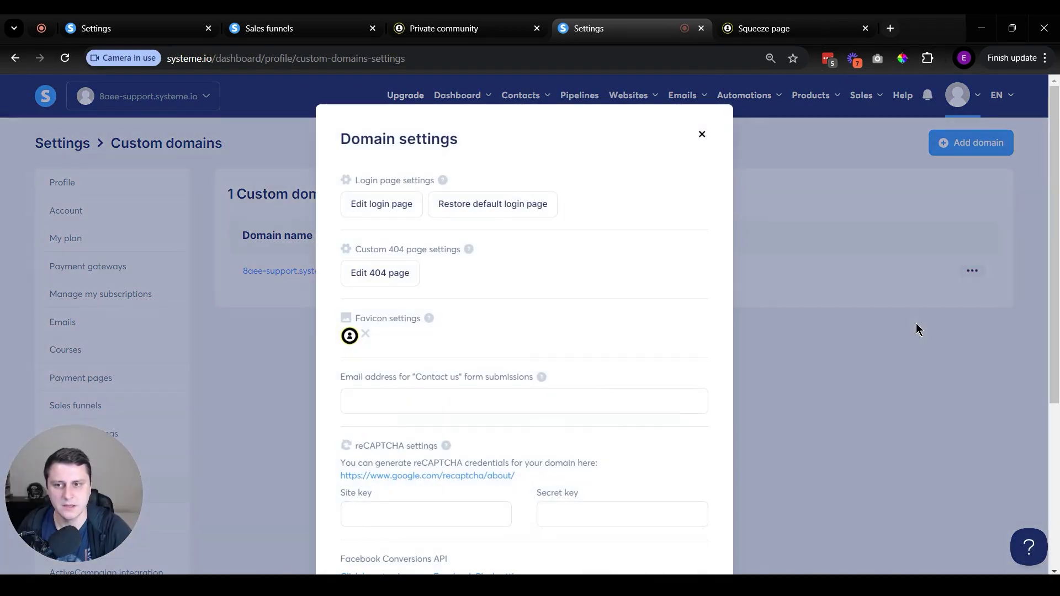
{"action": "left_click", "coordinate": [541, 205]}
{"action": "left_click", "coordinate": [372, 386]}
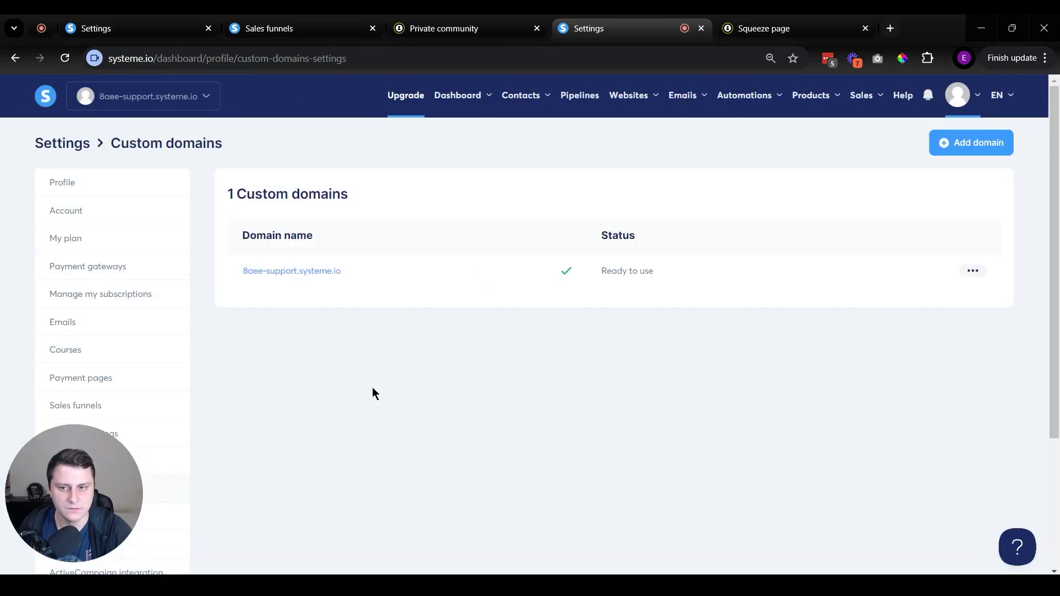
Reopen the custom domain's login page in the editor.
{"action": "left_click", "coordinate": [966, 279]}
{"action": "left_click", "coordinate": [908, 326]}
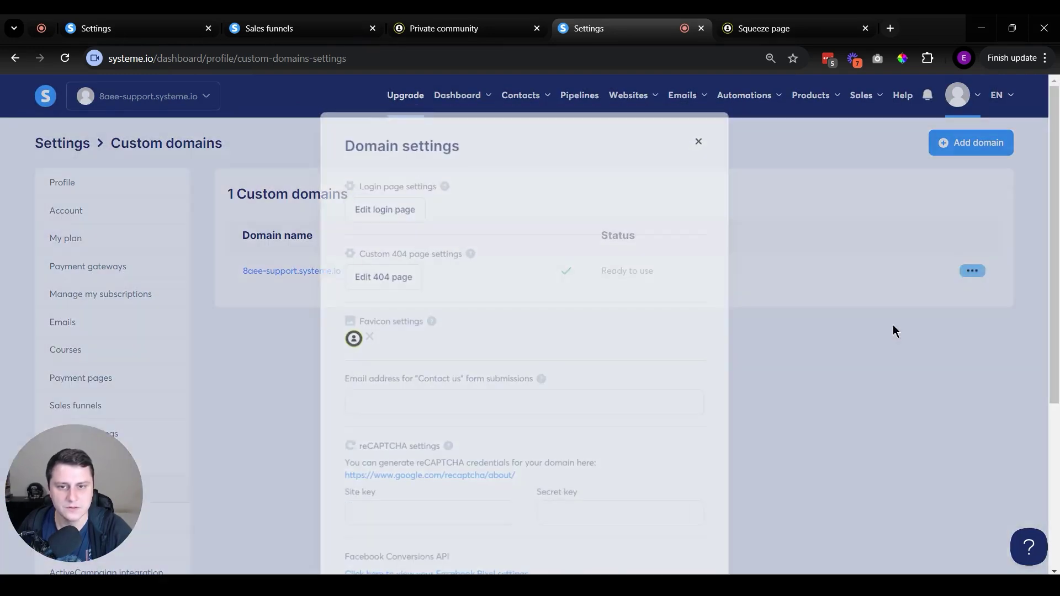
{"action": "left_click", "coordinate": [381, 205]}
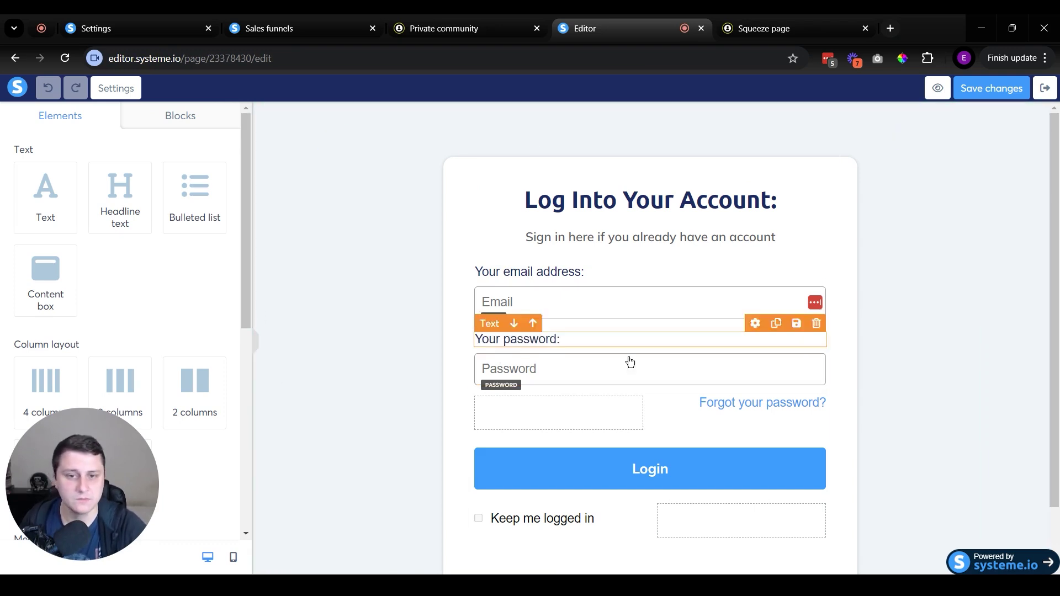
Make the login form's section background black, then return to the Private community members page.
{"action": "left_click", "coordinate": [996, 374]}
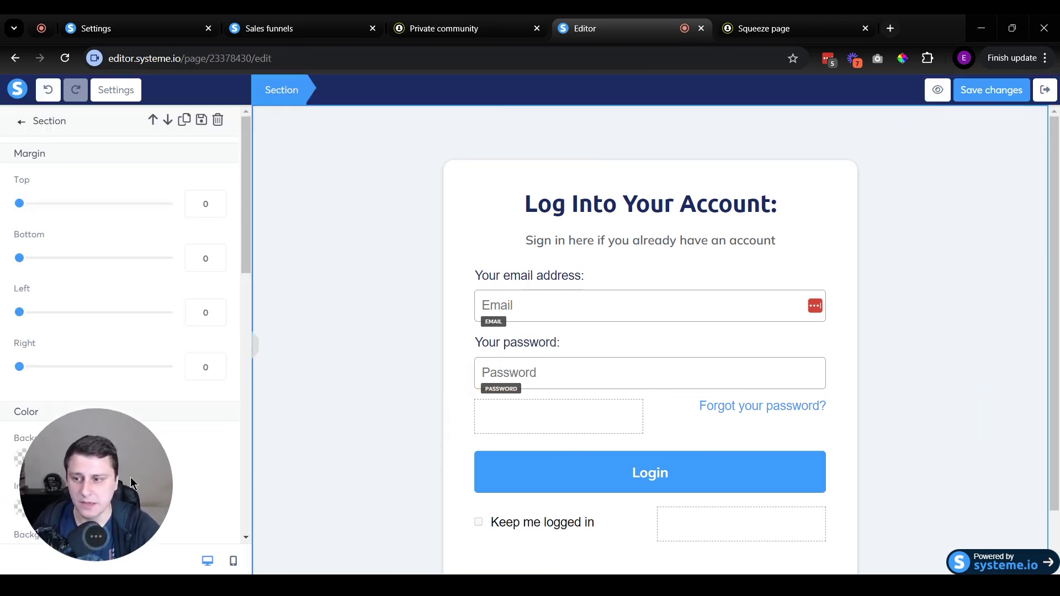
{"action": "left_click", "coordinate": [25, 459]}
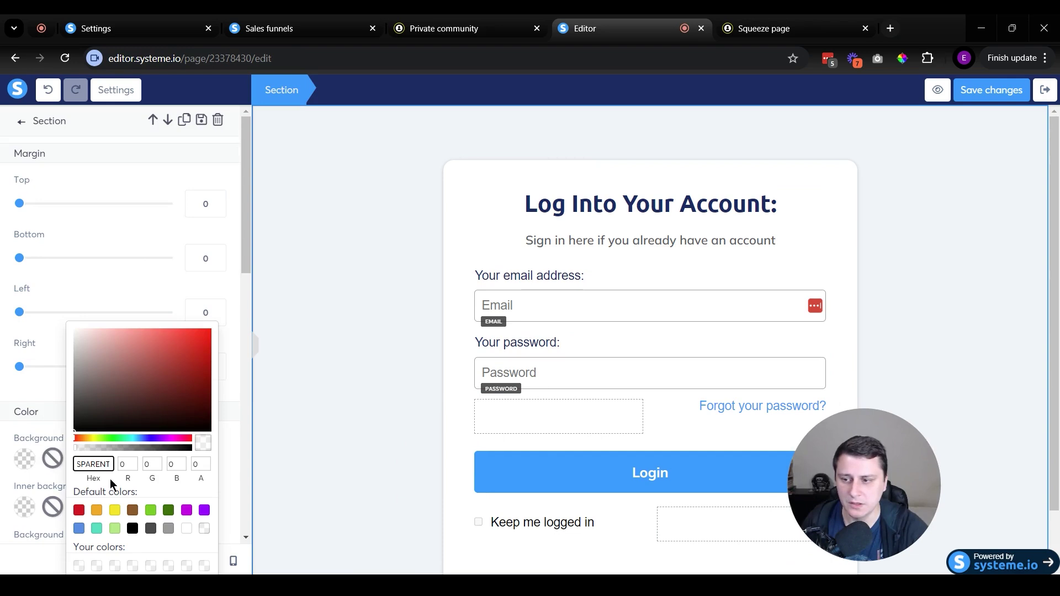
{"action": "left_click", "coordinate": [133, 528]}
{"action": "left_click", "coordinate": [324, 457]}
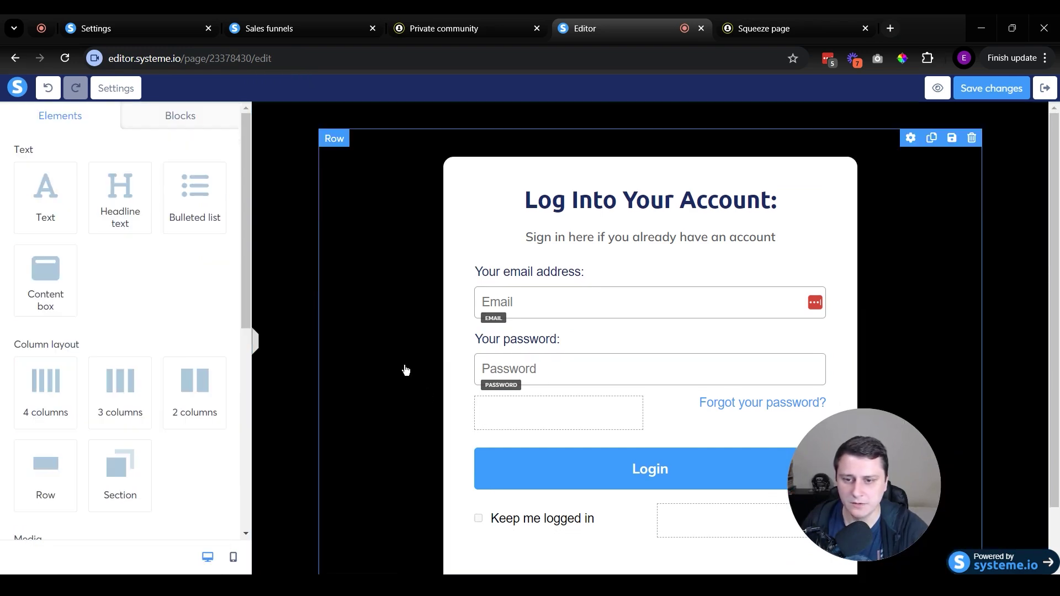
{"action": "scroll", "coordinate": [405, 369], "scroll_direction": "down", "scroll_amount": 1}
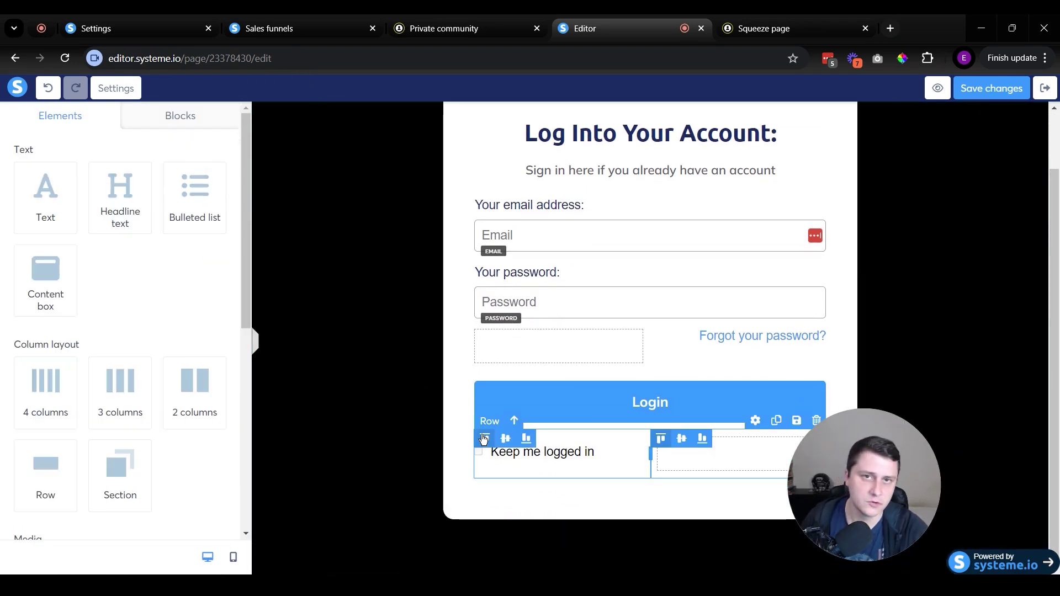
{"action": "left_click_drag", "start_coordinate": [851, 488], "coordinate": [290, 499]}
{"action": "scroll", "coordinate": [608, 379], "scroll_direction": "up", "scroll_amount": 1}
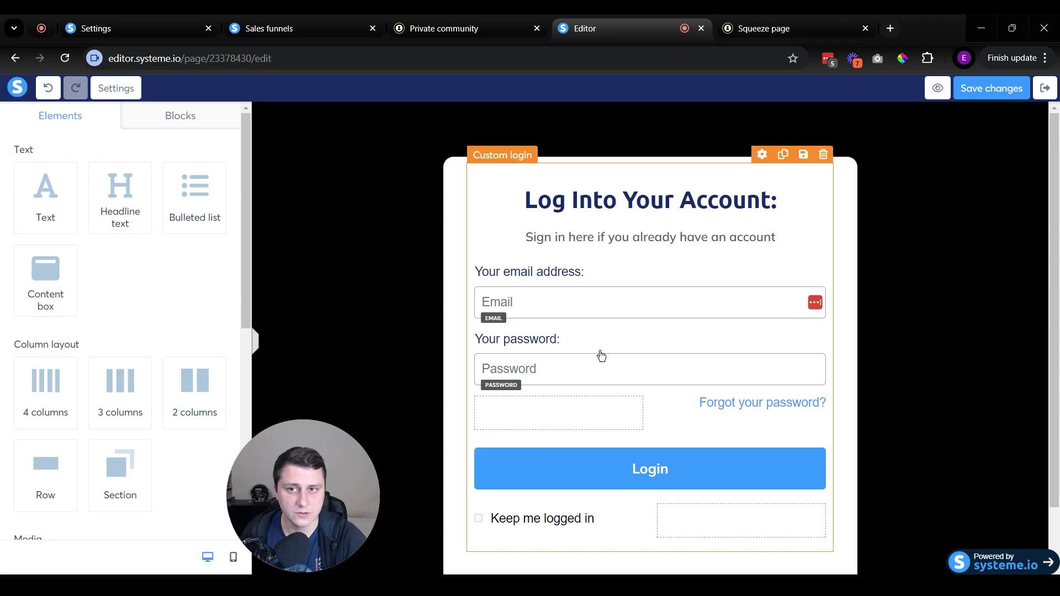
{"action": "left_click", "coordinate": [464, 27]}
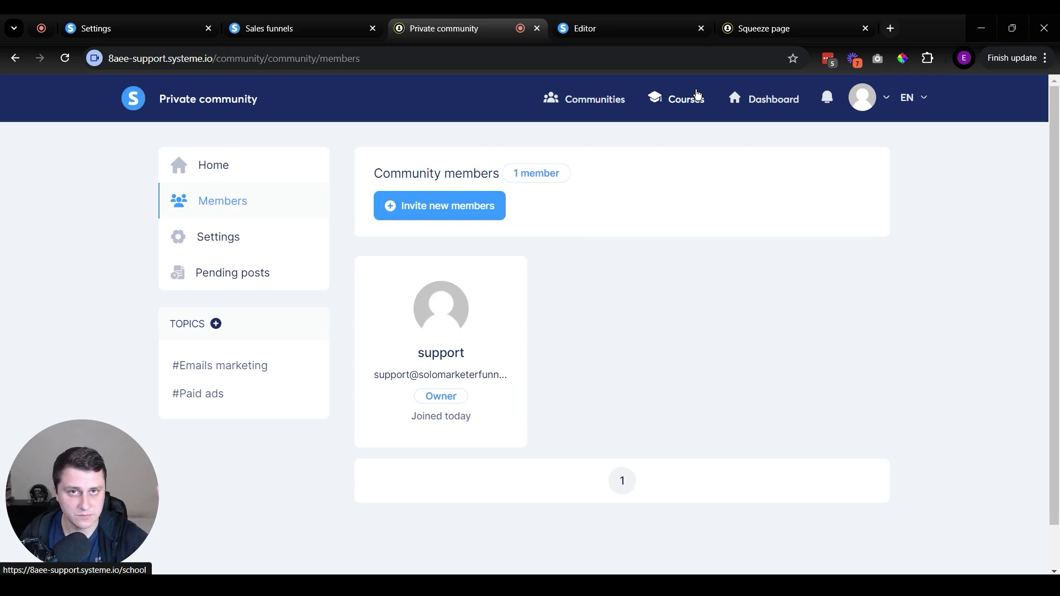
Go to the main Dashboard showing 3 new leads for October 2024.
{"action": "left_click", "coordinate": [781, 105]}
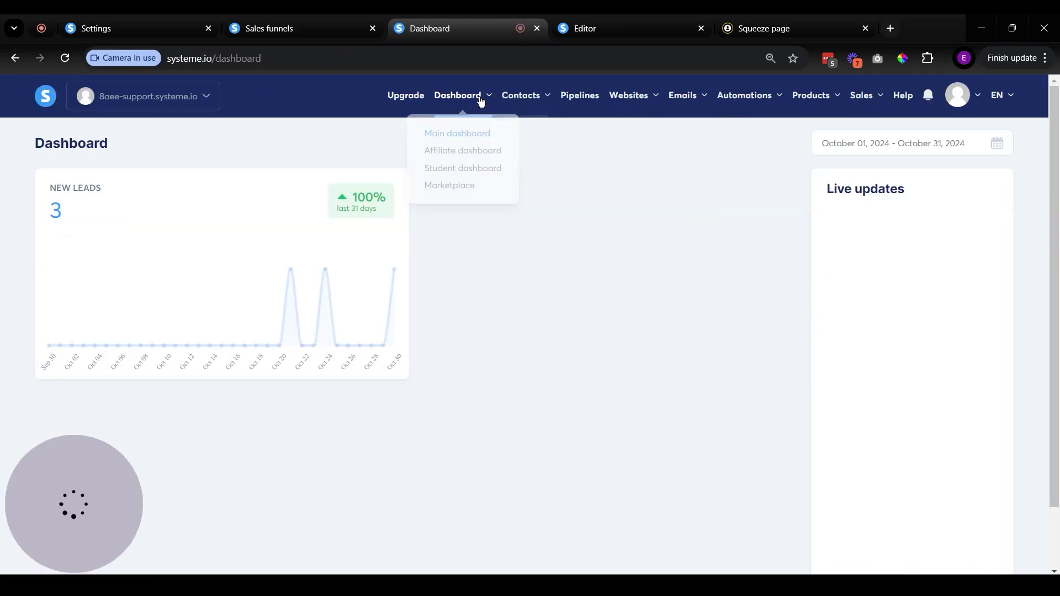
{"action": "mouse_move", "coordinate": [544, 97]}
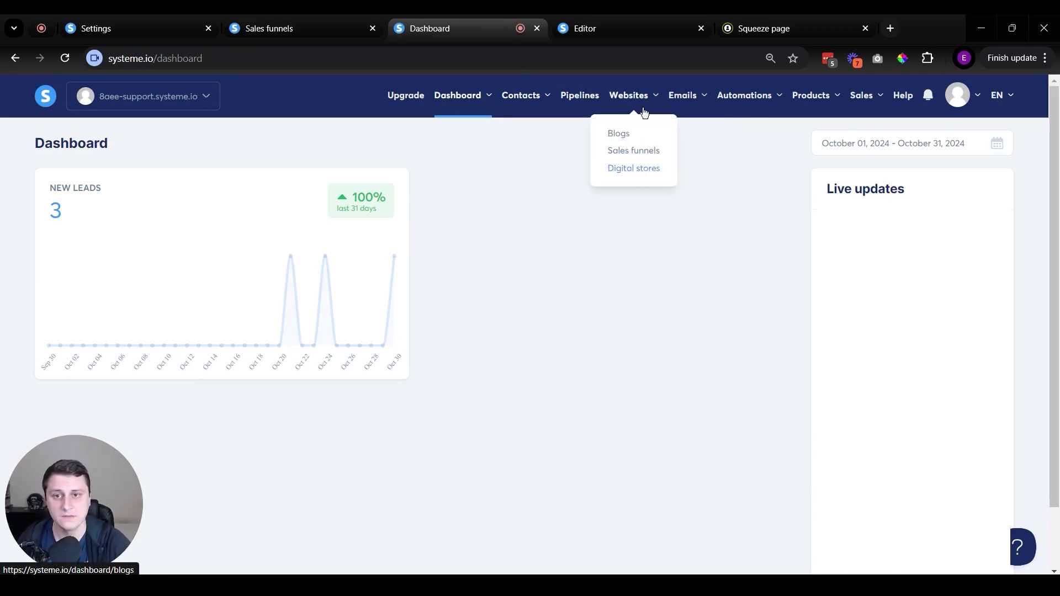
{"action": "mouse_move", "coordinate": [679, 87]}
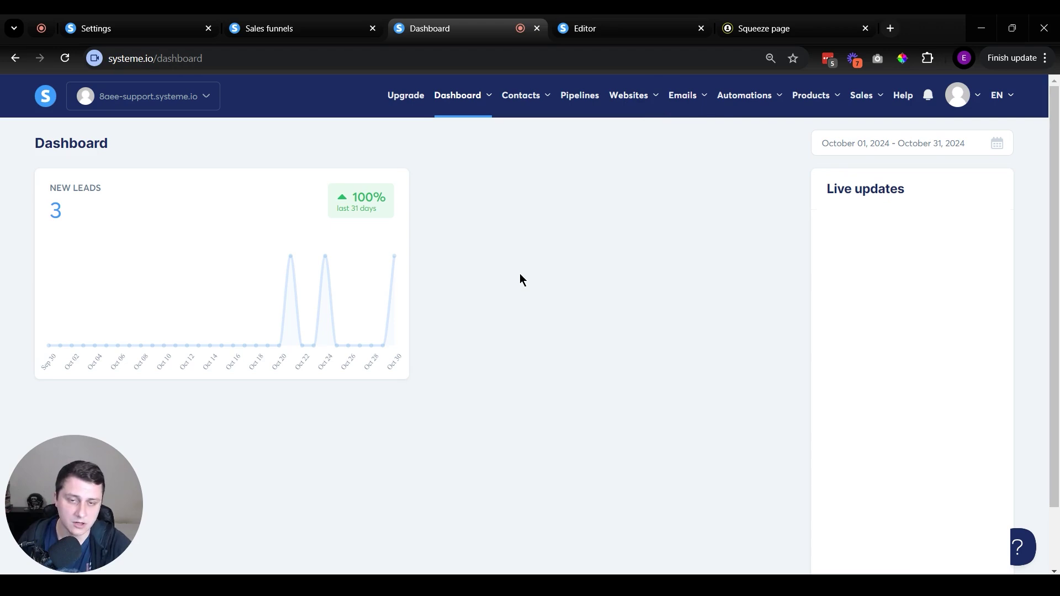